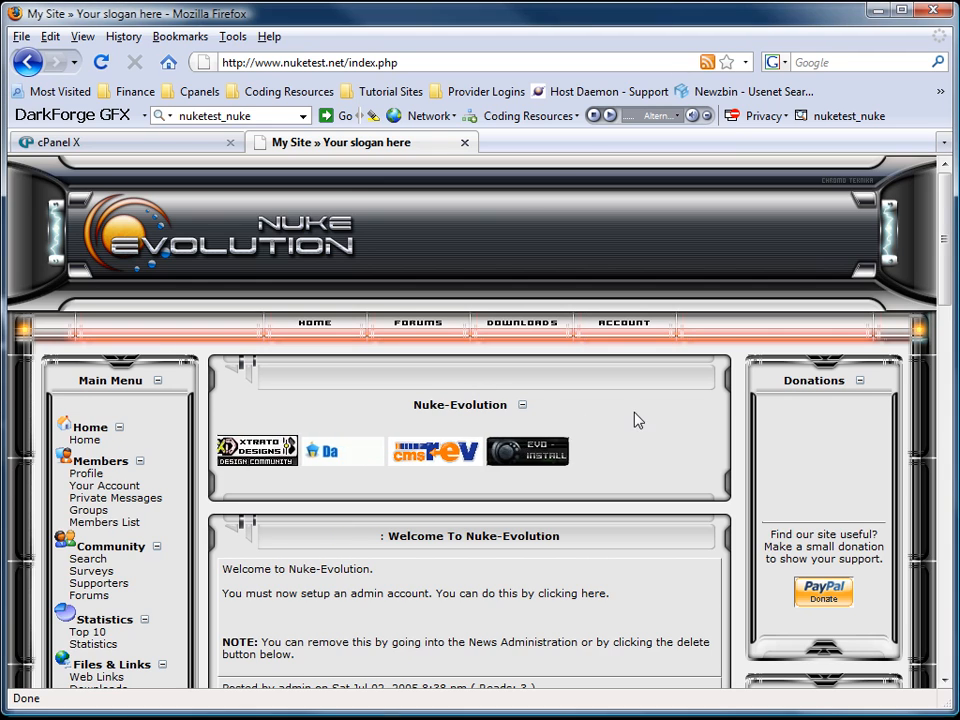
Open the super-user creation form and enter the nickname, accepting the browser suggestion.
scroll(610, 423, "down", 4)
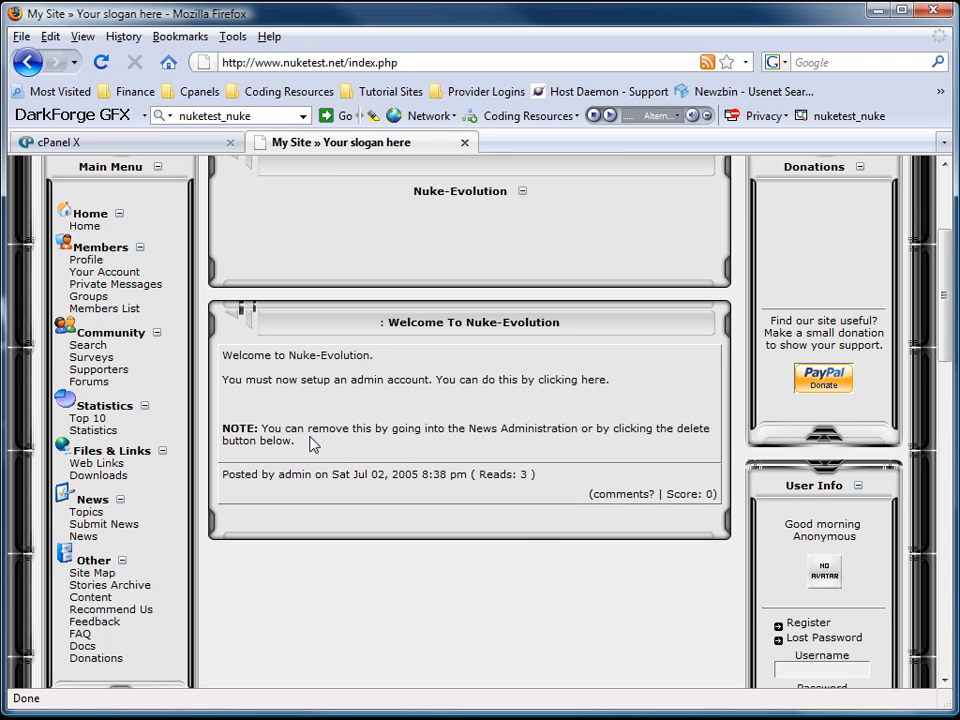
scroll(553, 407, "up", 3)
scroll(560, 406, "down", 6)
left_click(588, 219)
scroll(332, 497, "down", 4)
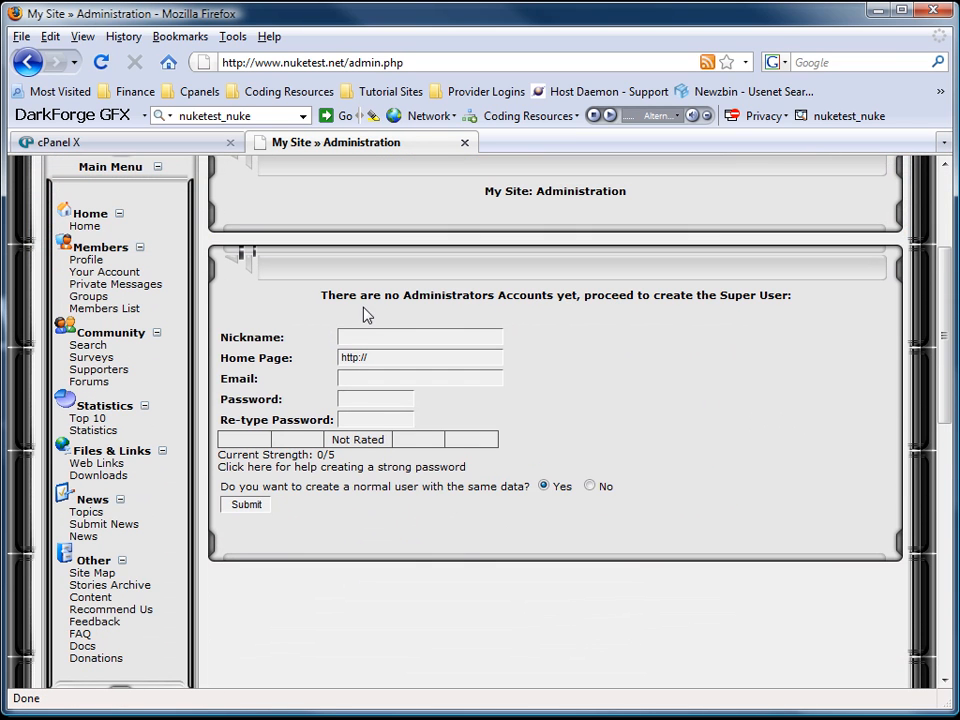
type("killigan")
key("Tab")
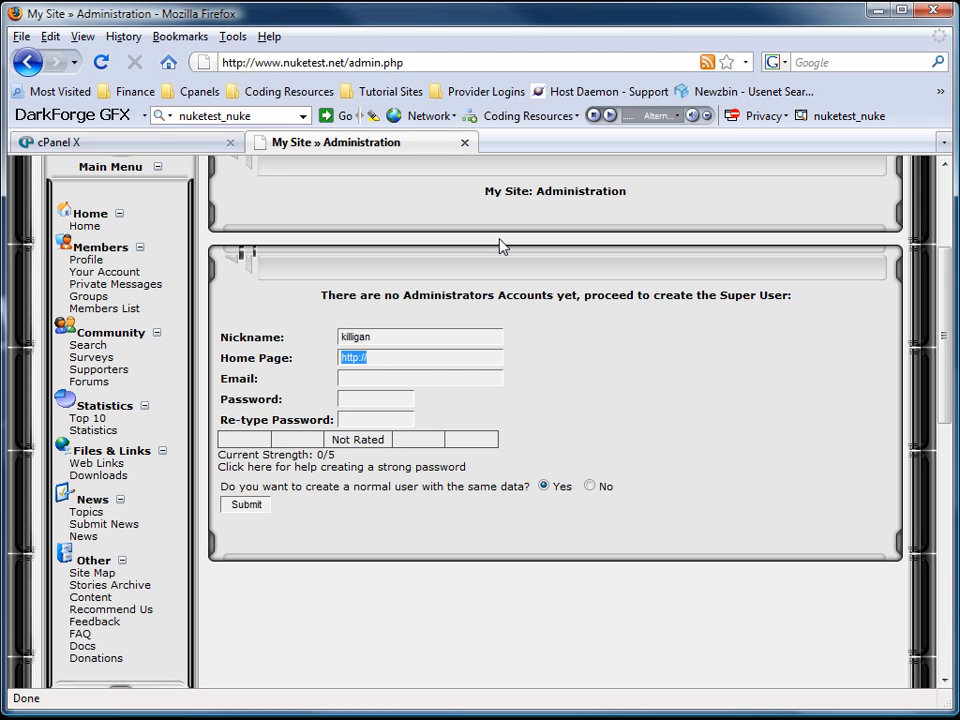
Fill in the home page and e-mail from browser suggestions, then enter the password.
type("h")
key("Down")
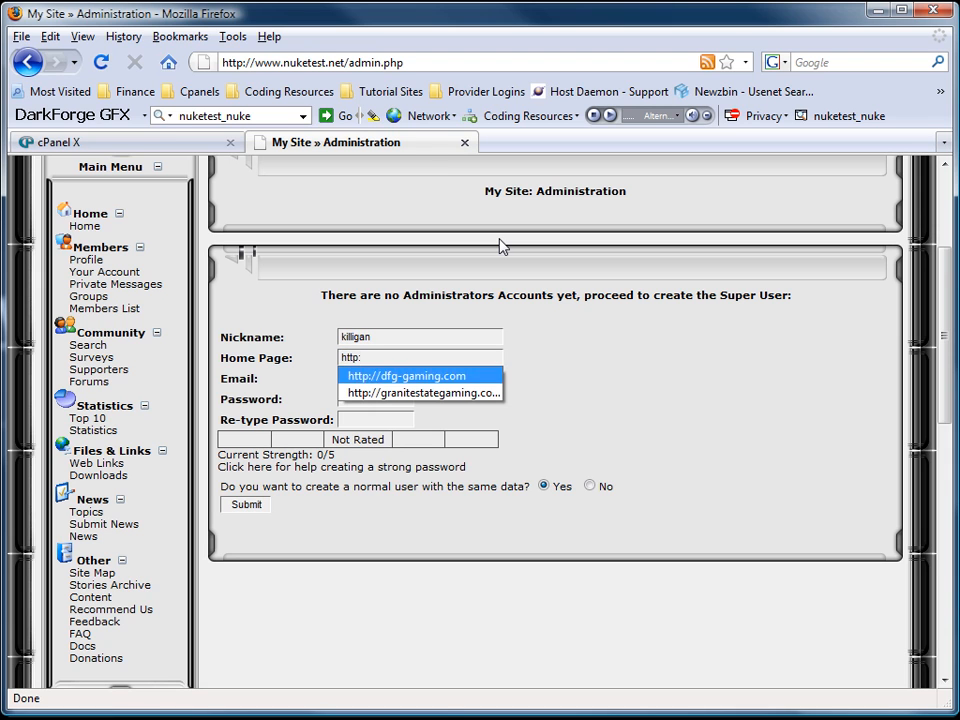
key("Return")
key("Tab")
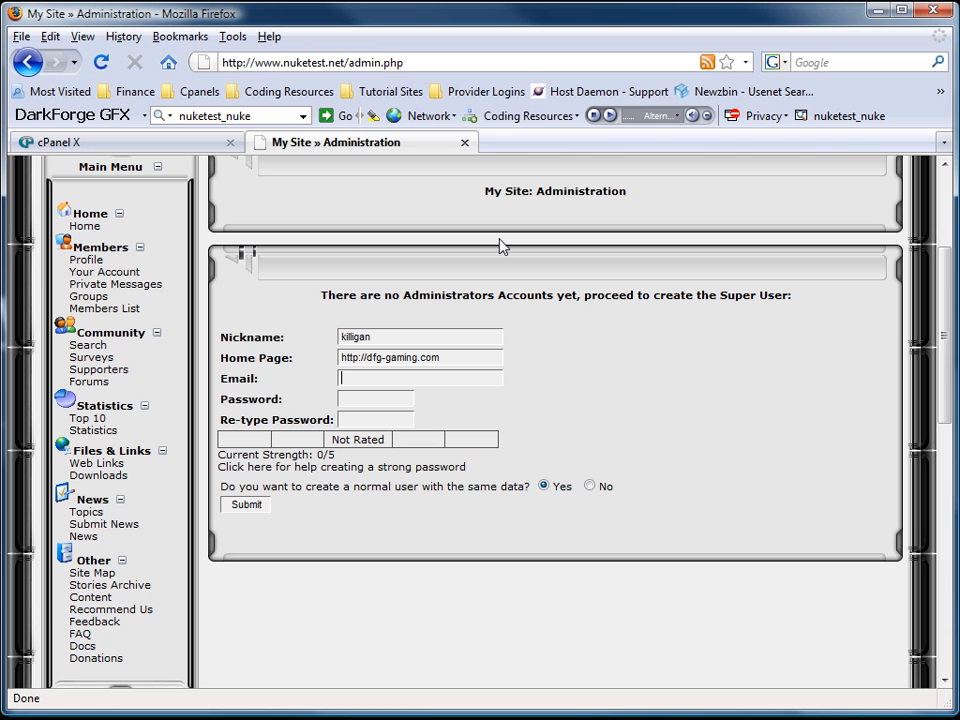
type("kil")
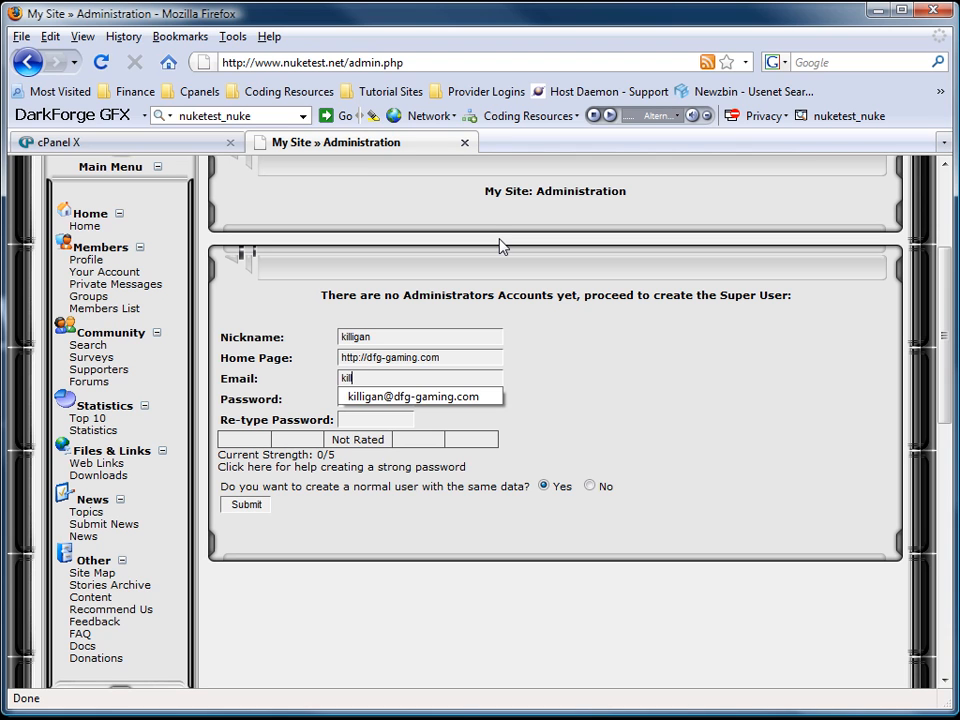
key("Down")
key("Return")
key("Tab")
type("test")
key("Tab")
key("Tab")
key("Tab")
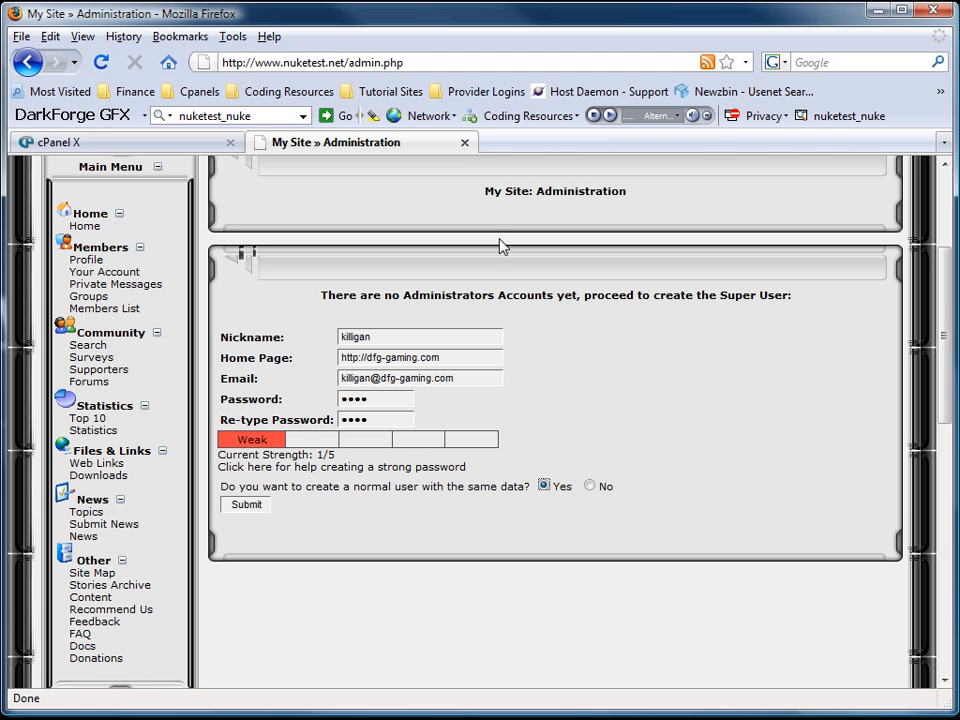
Submit the new super-user account and let the browser remember its password.
left_click(260, 507)
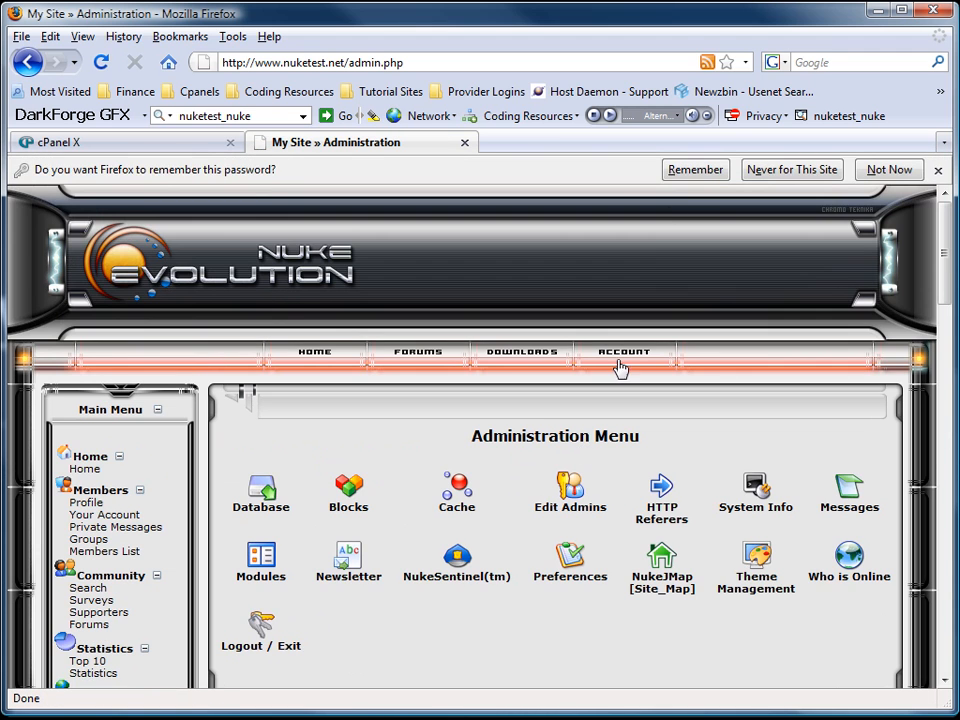
left_click(697, 170)
scroll(366, 460, "down", 10)
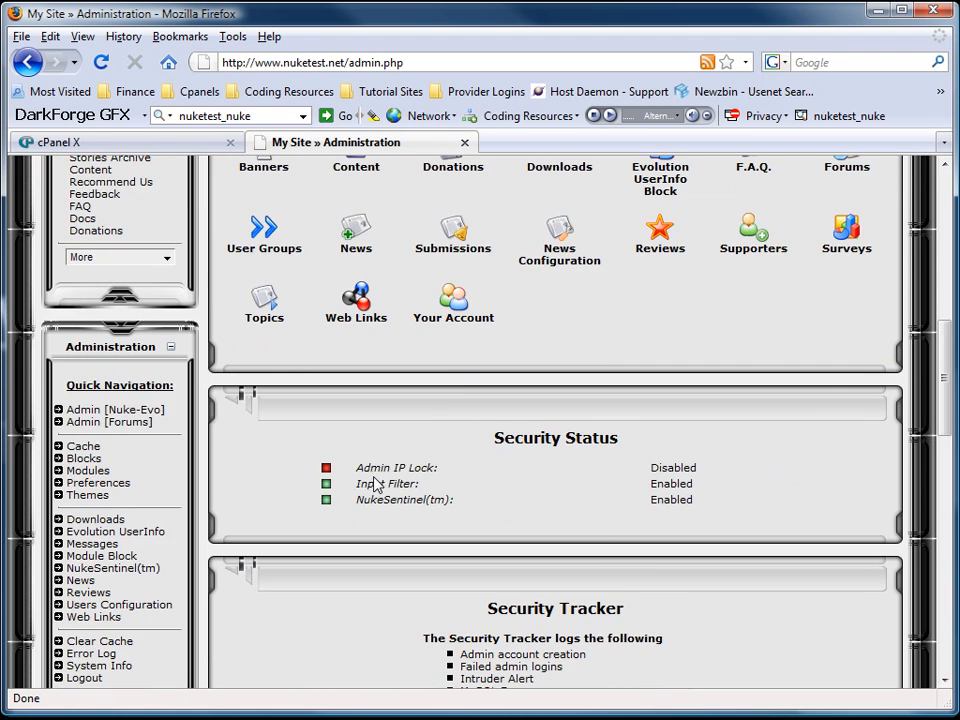
scroll(375, 485, "down", 5)
Clear the Admin Tracker security log and return to the Administration Menu.
left_click(694, 456)
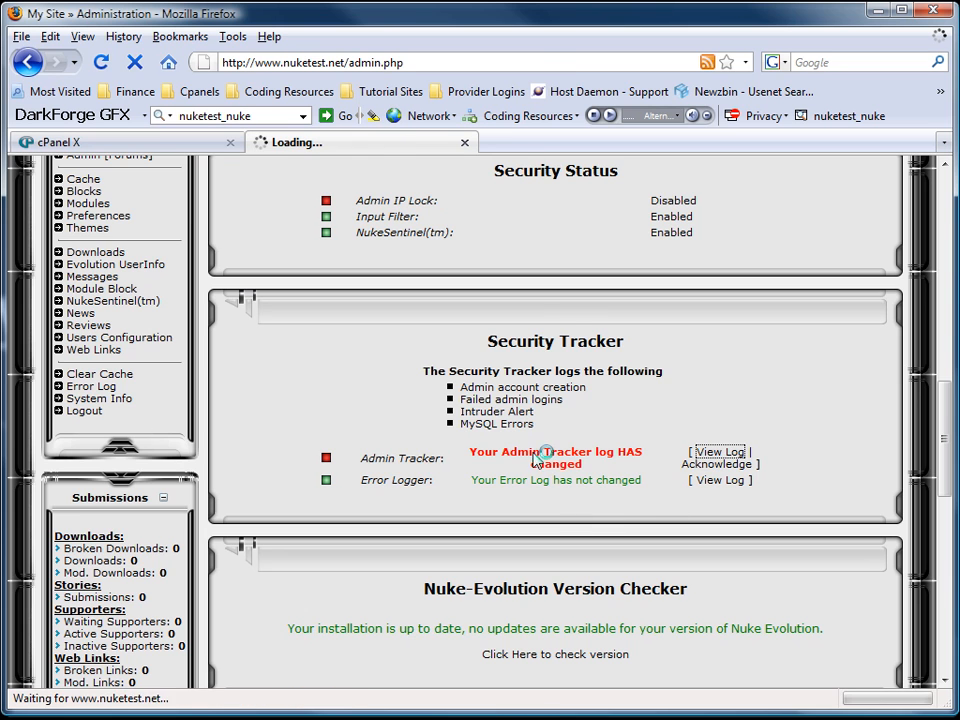
left_click(256, 597)
left_click(553, 462)
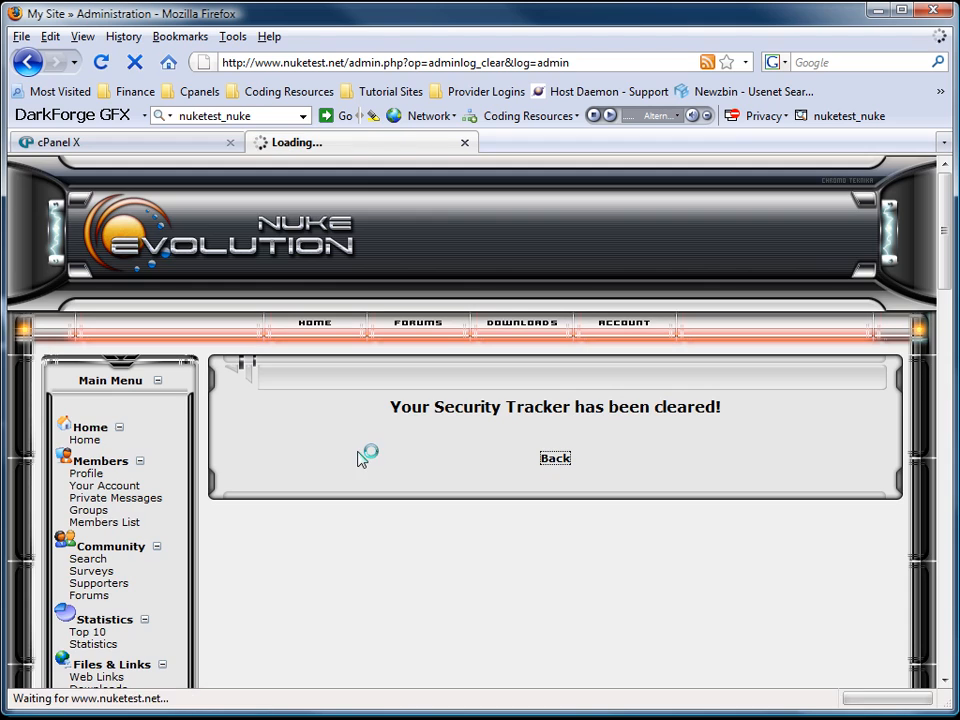
scroll(392, 493, "down", 6)
scroll(415, 500, "down", 6)
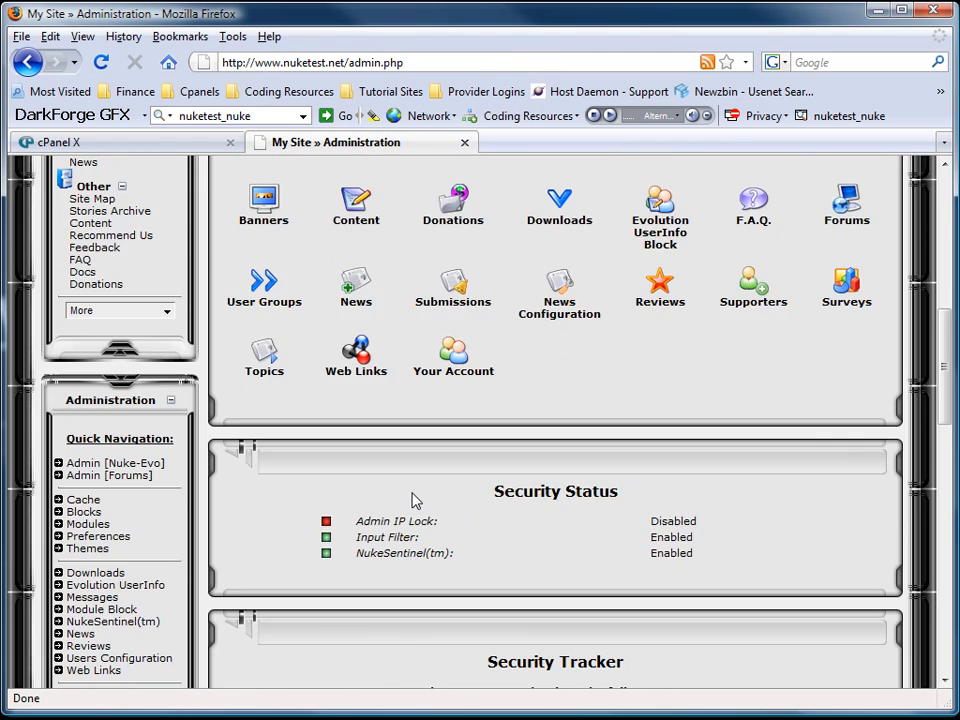
scroll(415, 500, "up", 9)
scroll(413, 500, "up", 1)
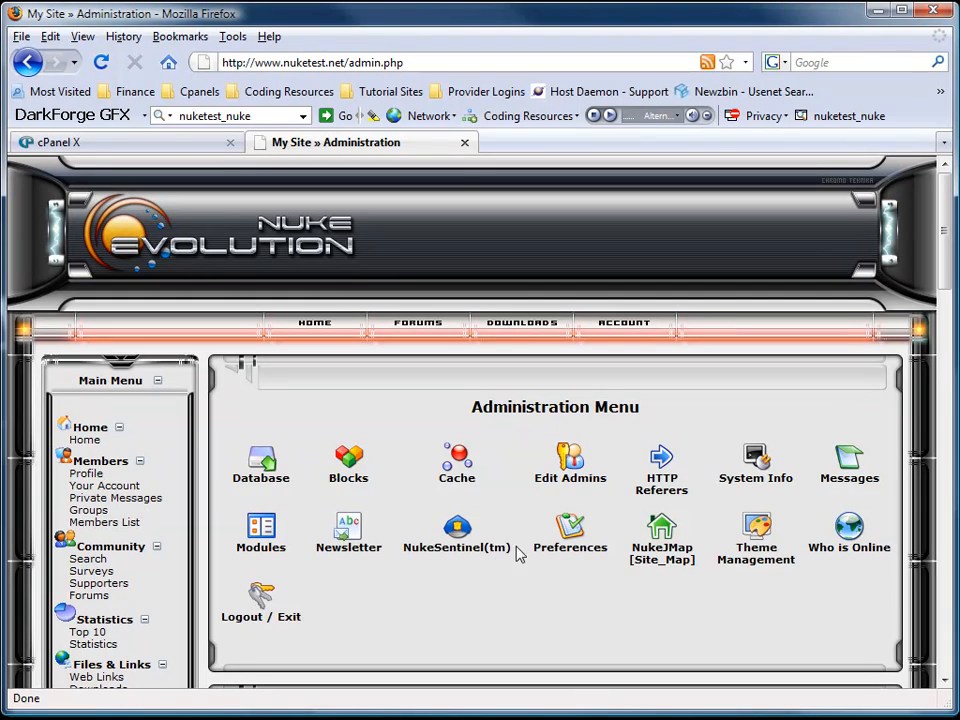
left_click(572, 540)
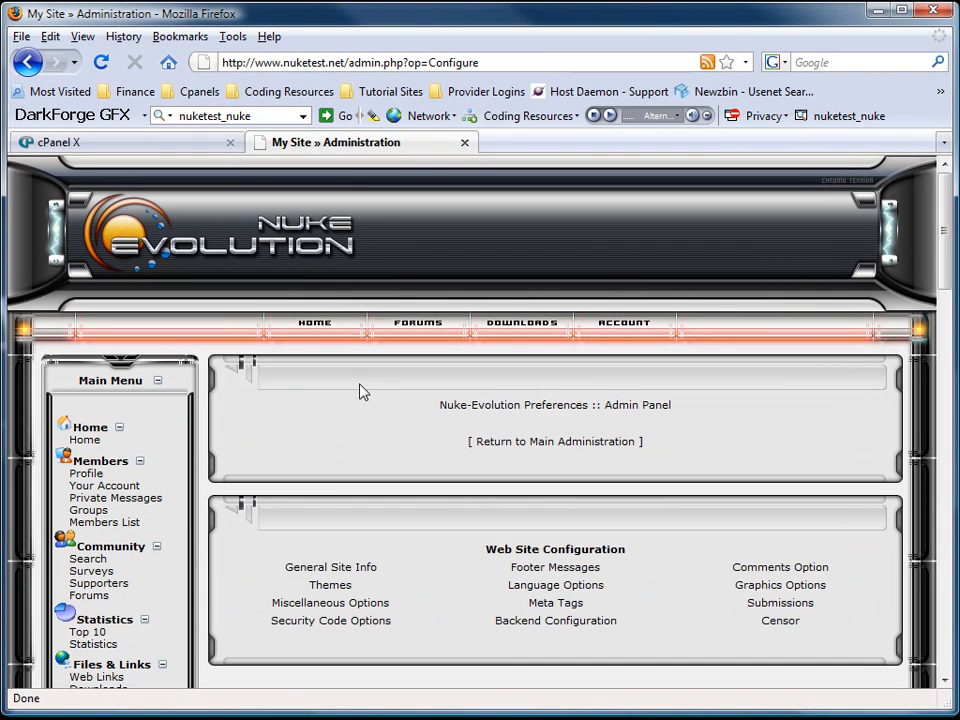
left_click(332, 567)
scroll(315, 537, "down", 5)
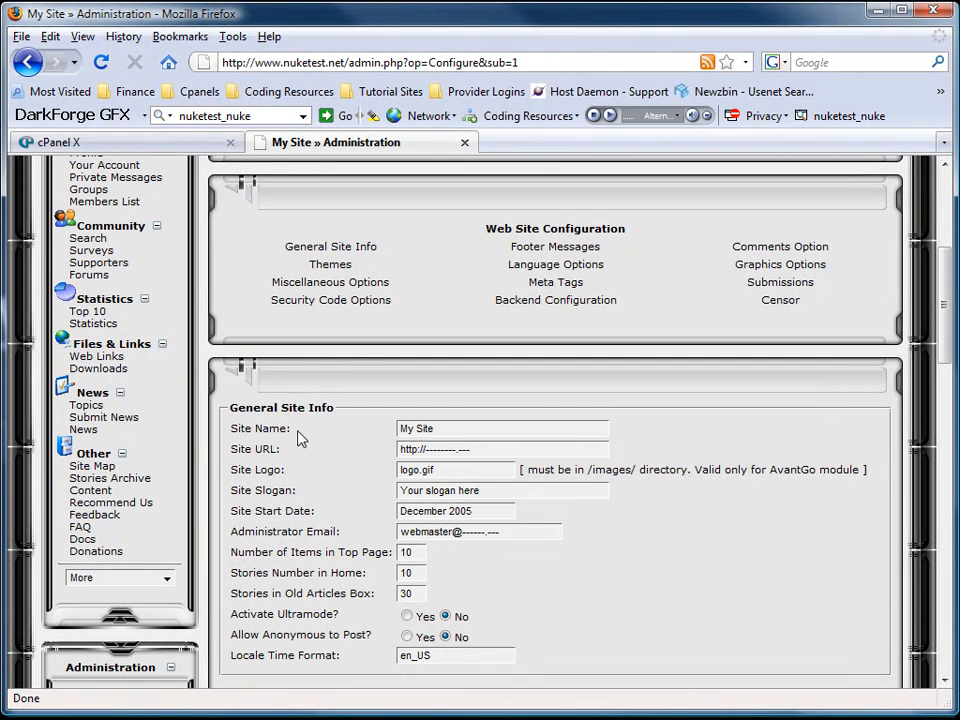
left_click_drag(344, 62, 196, 56)
key("ctrl+c")
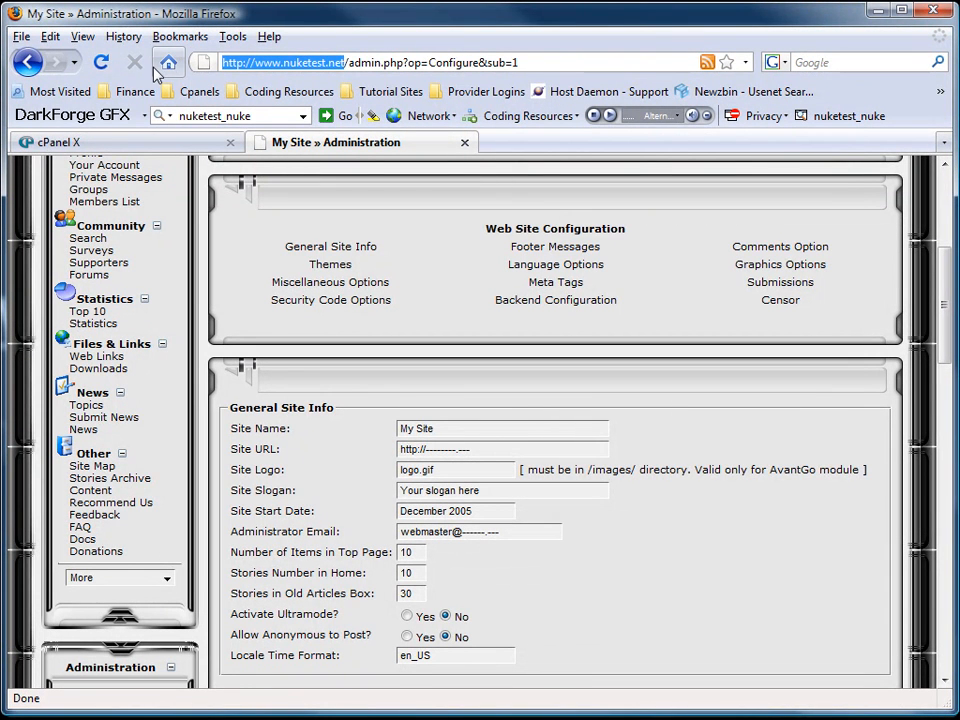
triple_click(364, 449)
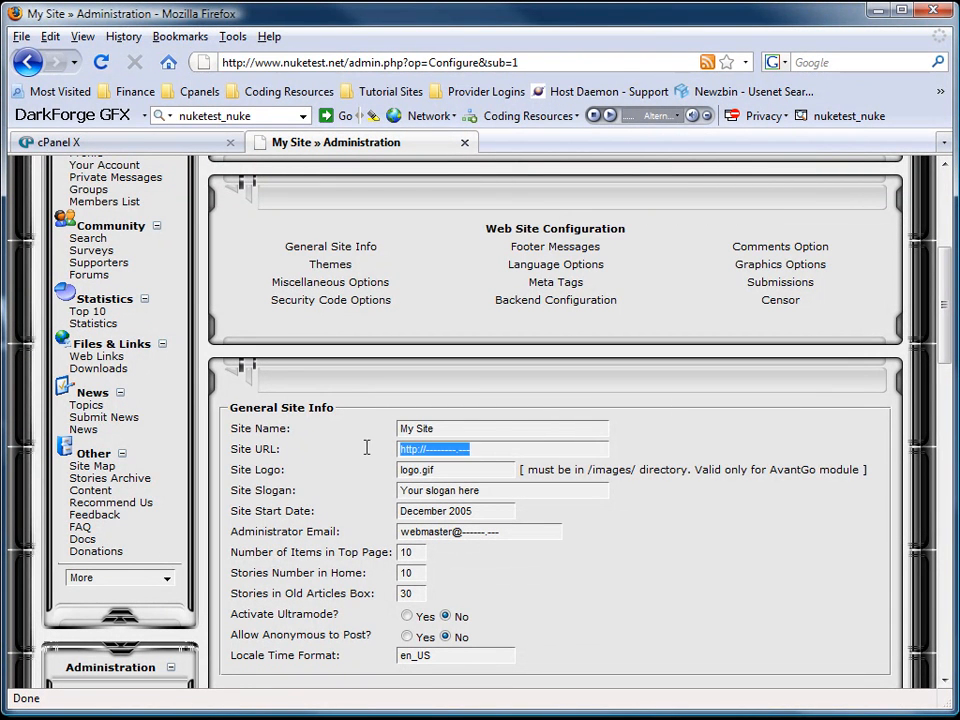
key("ctrl+v")
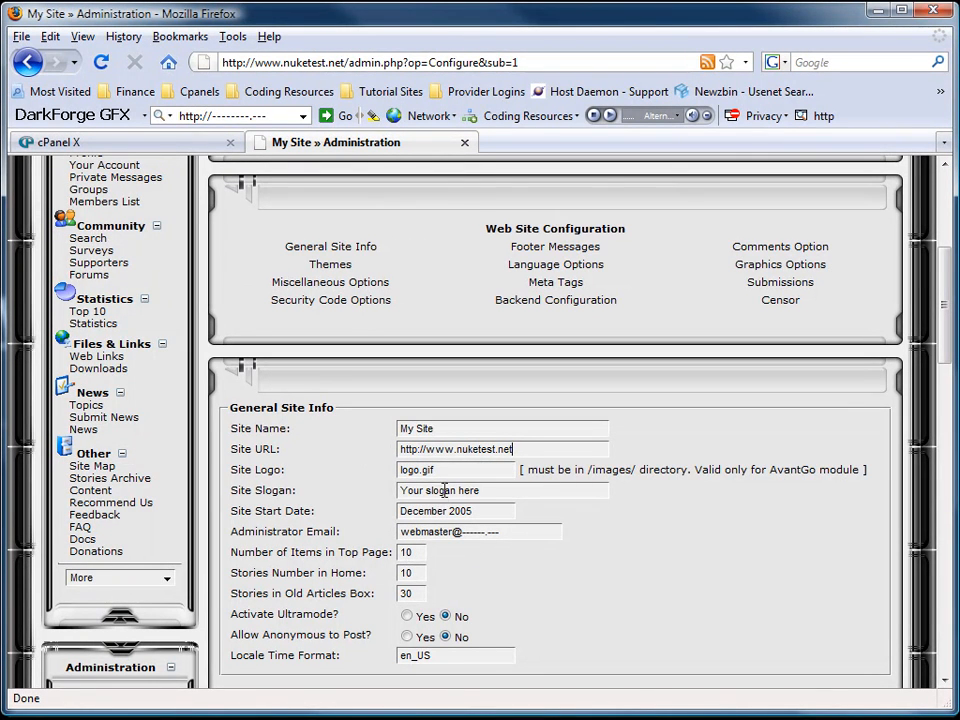
Rename the site to Nuke Test, clear the slogan and change the administrator e-mail.
left_click_drag(439, 428, 384, 428)
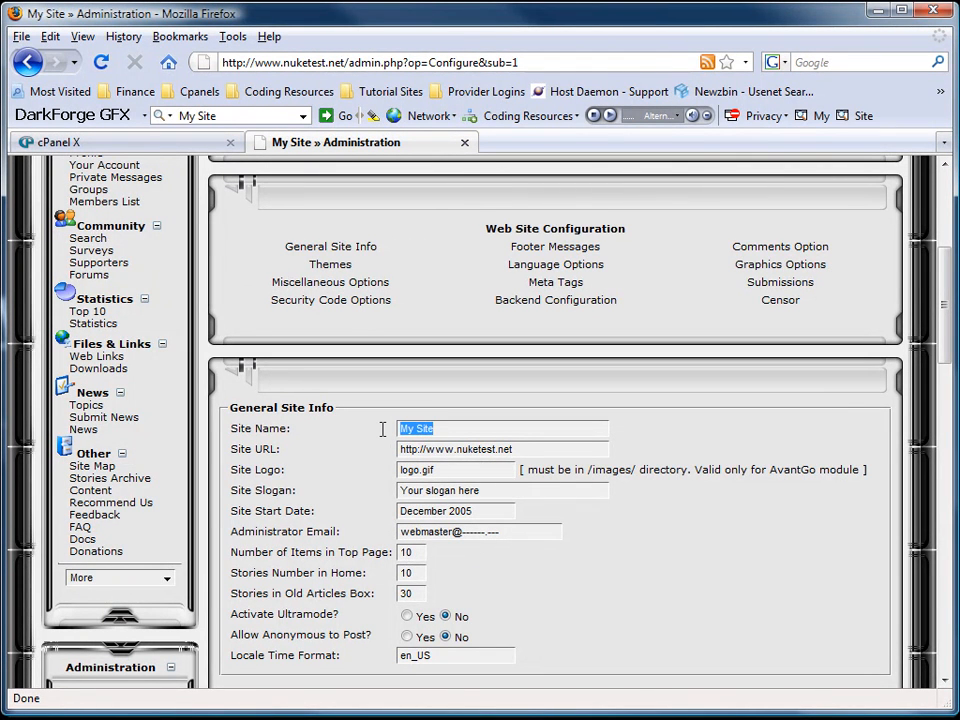
type("Nuke Test")
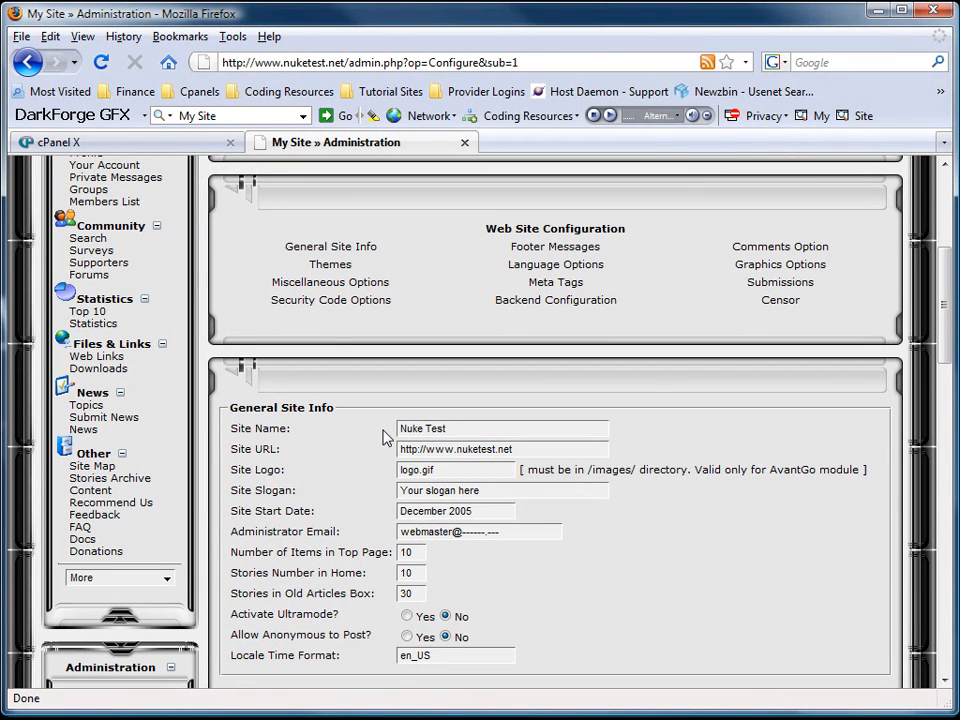
left_click_drag(490, 491, 343, 492)
key("Delete")
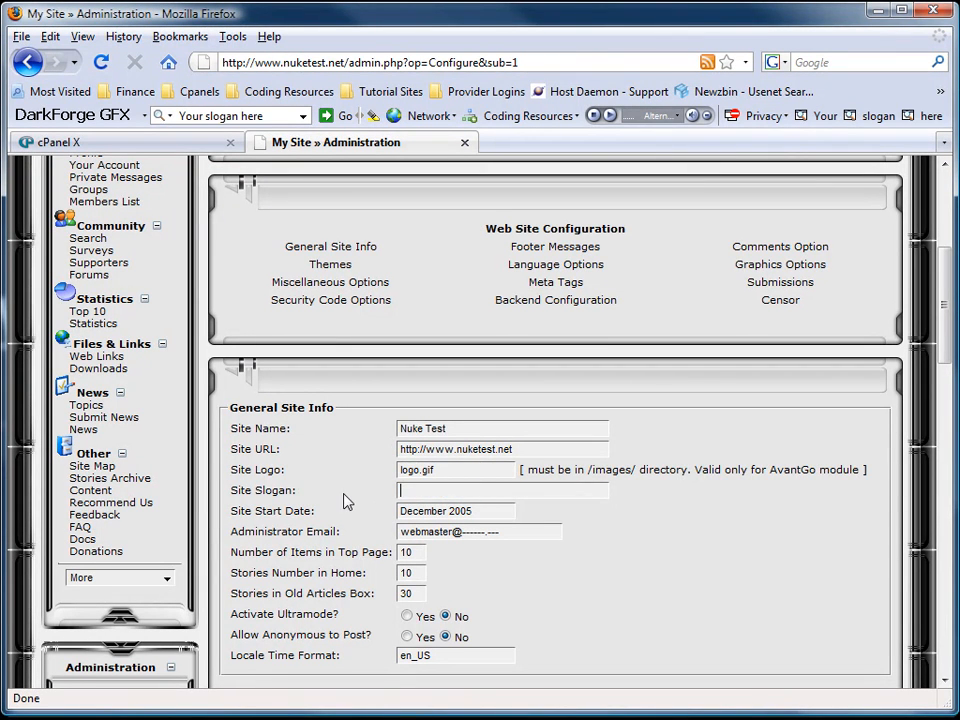
left_click_drag(512, 531, 375, 522)
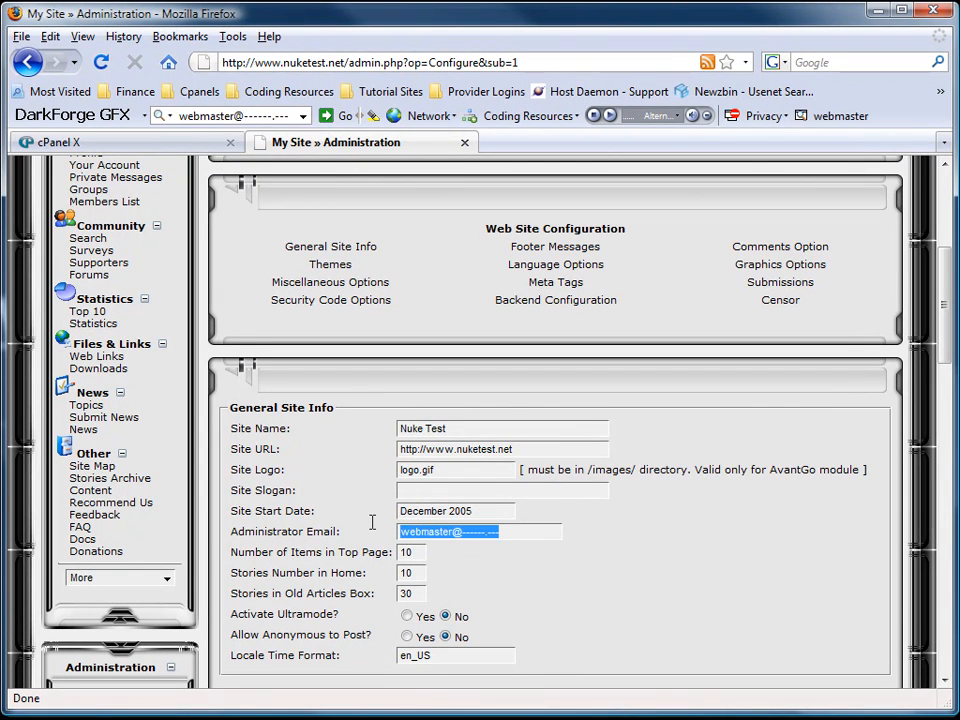
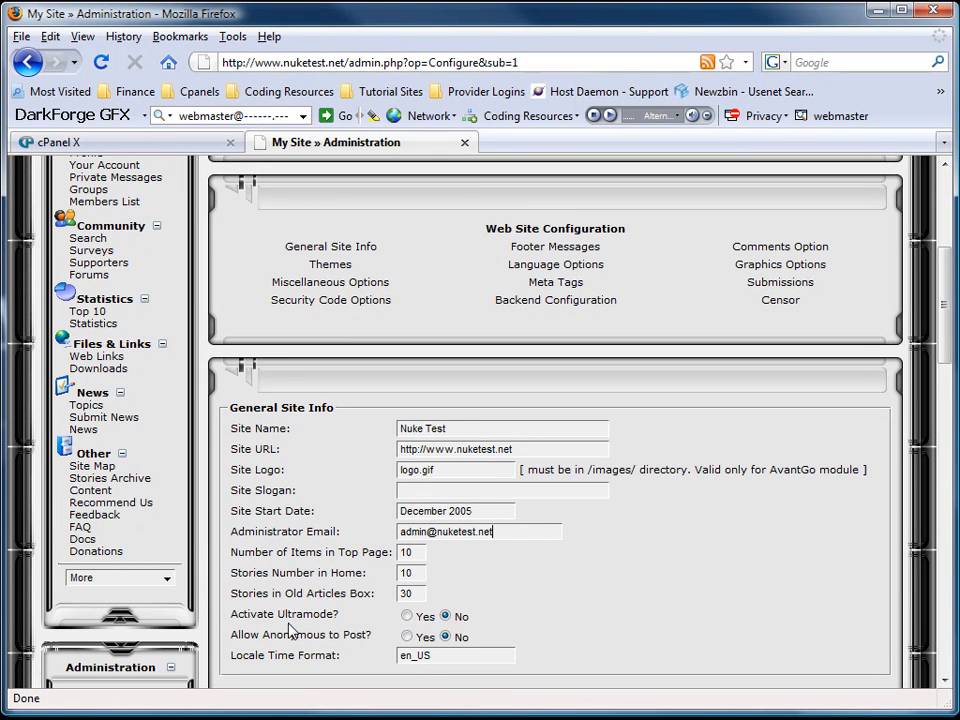
Set Activate Ultramode to Yes and save the general site settings.
left_click(407, 616)
scroll(574, 598, "down", 2)
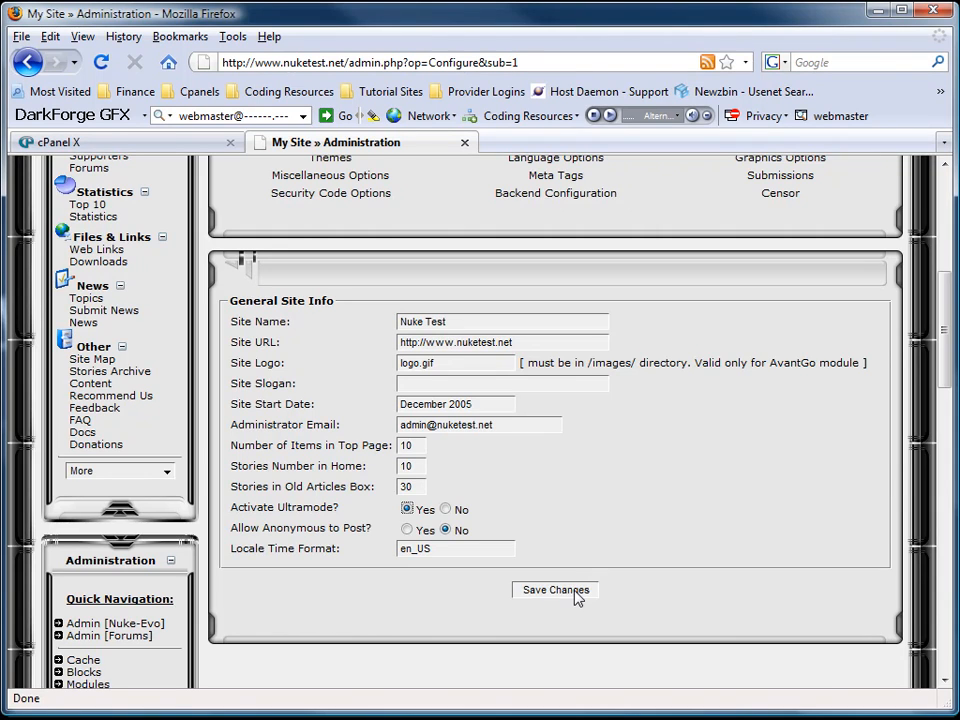
left_click(576, 593)
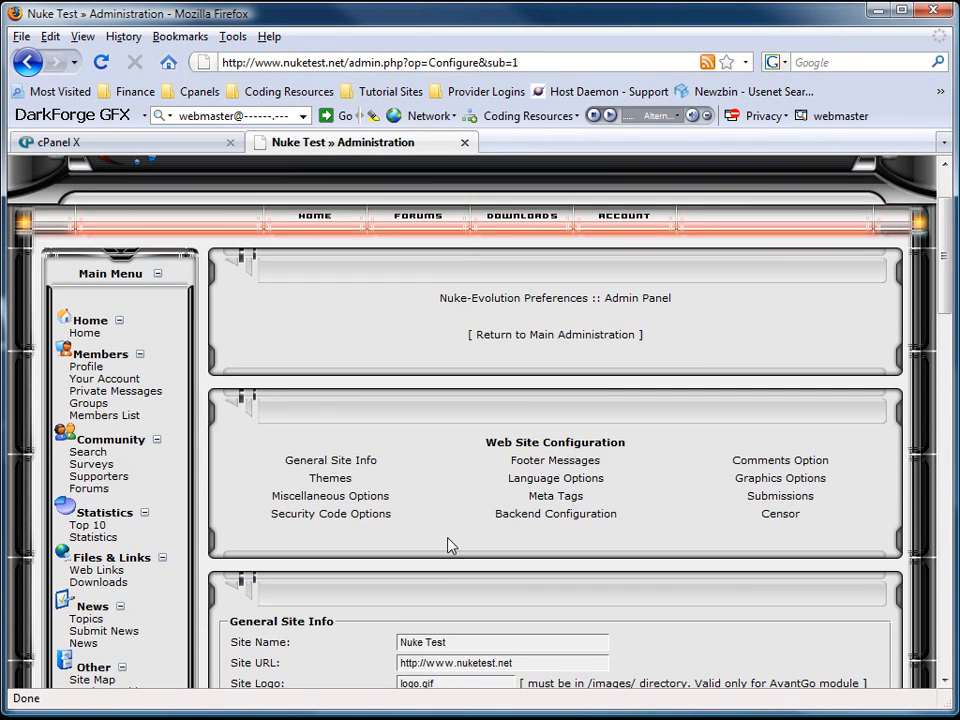
Open Miscellaneous Options under Web Site Configuration and look through its settings.
scroll(450, 545, "down", 4)
scroll(362, 572, "up", 5)
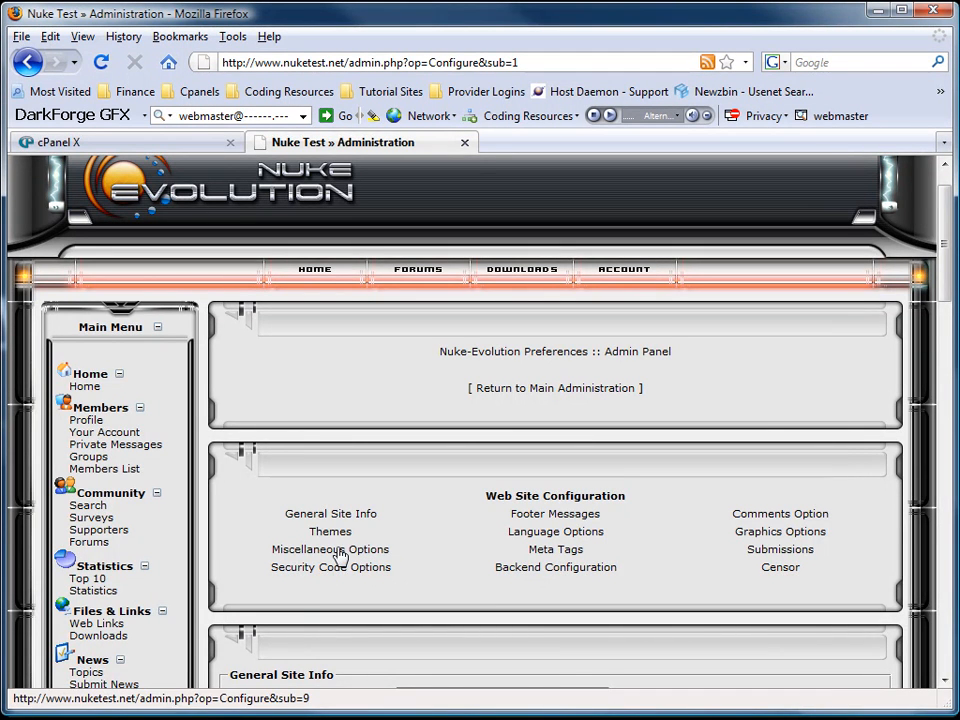
left_click(334, 551)
scroll(417, 517, "down", 7)
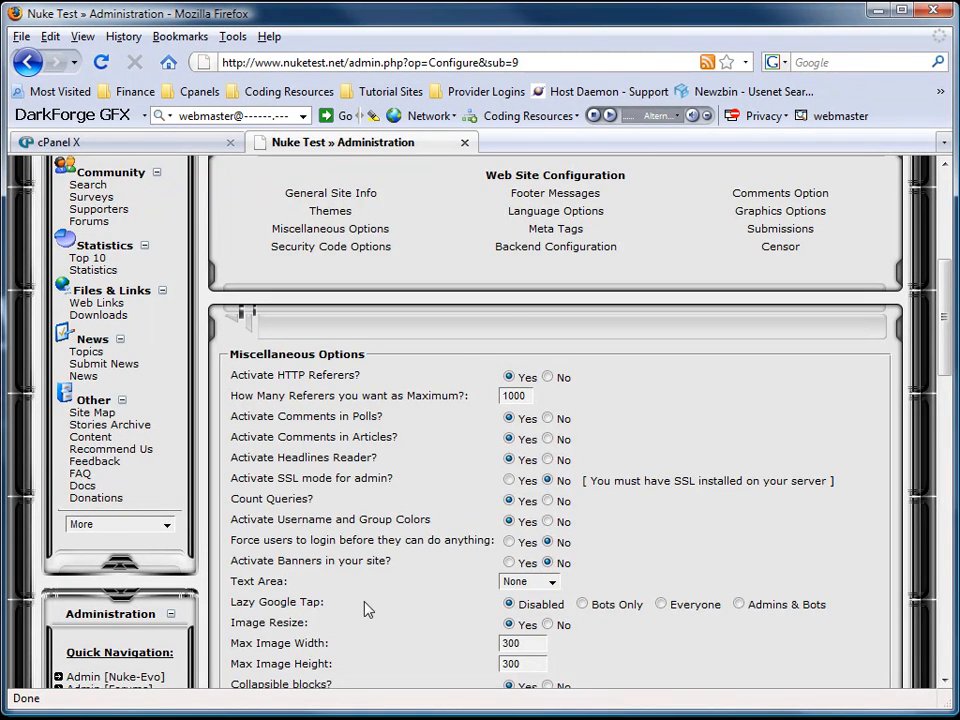
scroll(440, 595, "down", 1)
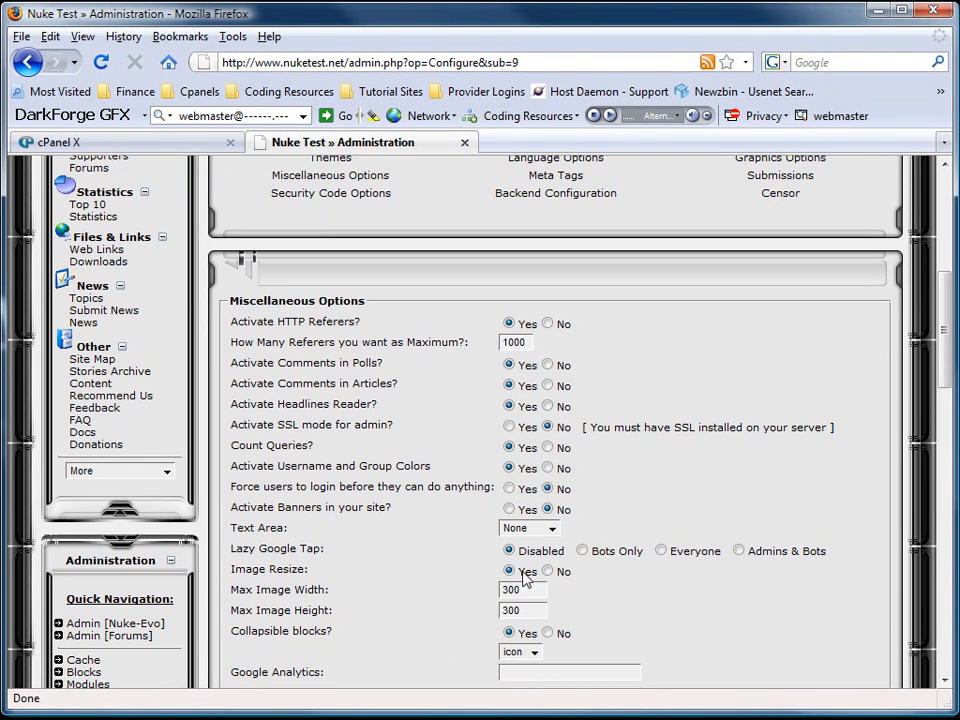
scroll(366, 597, "down", 2)
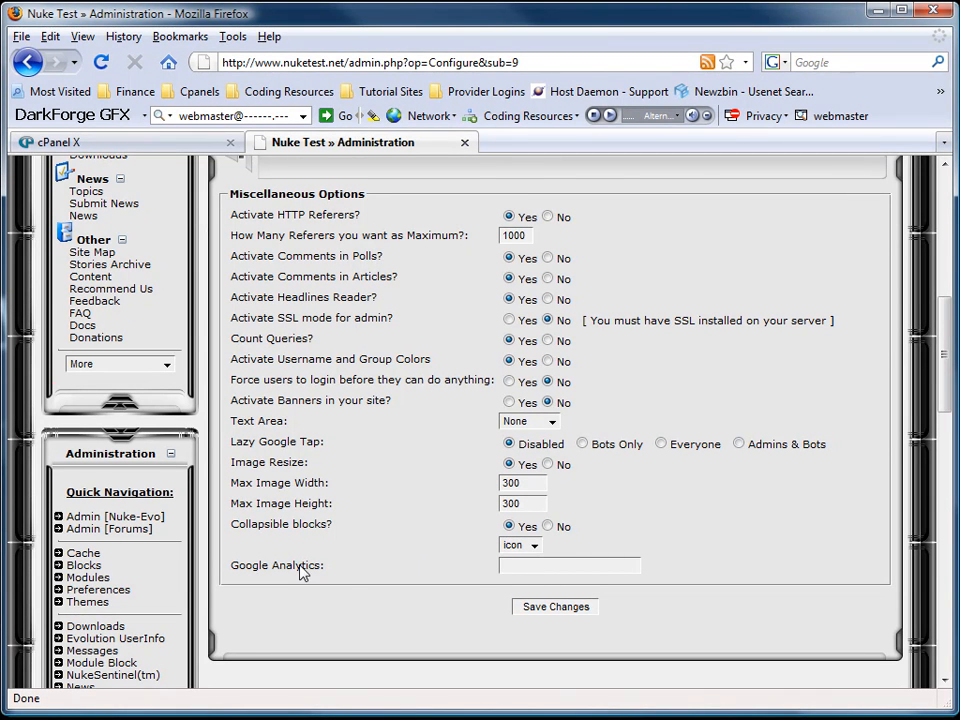
scroll(302, 572, "up", 6)
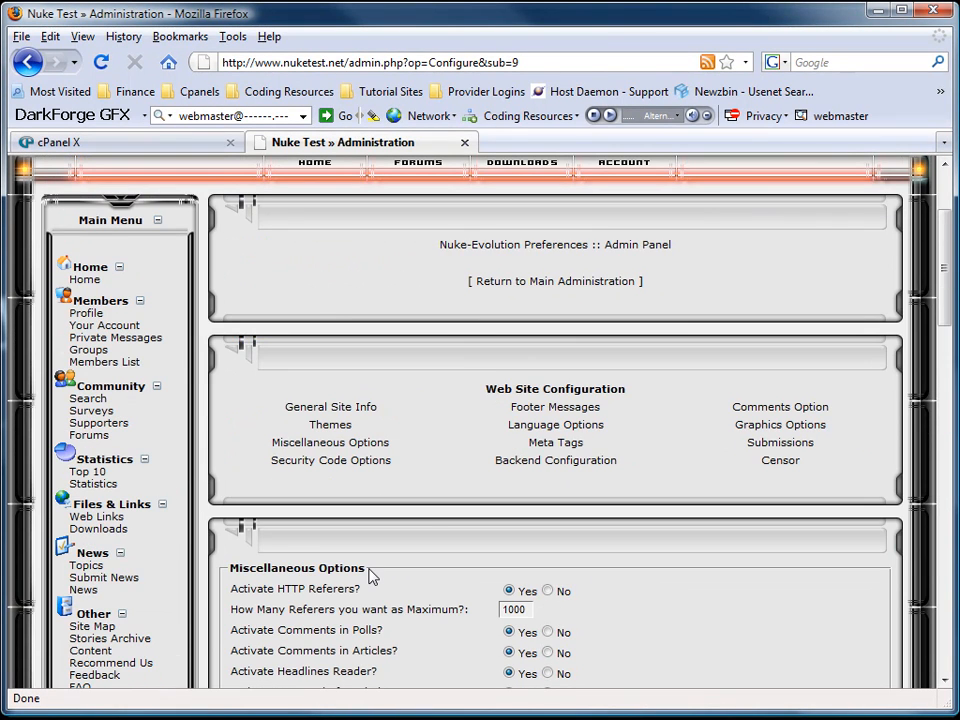
Review Security Code Options, then return to main Administration and view Modules Administration.
left_click(368, 462)
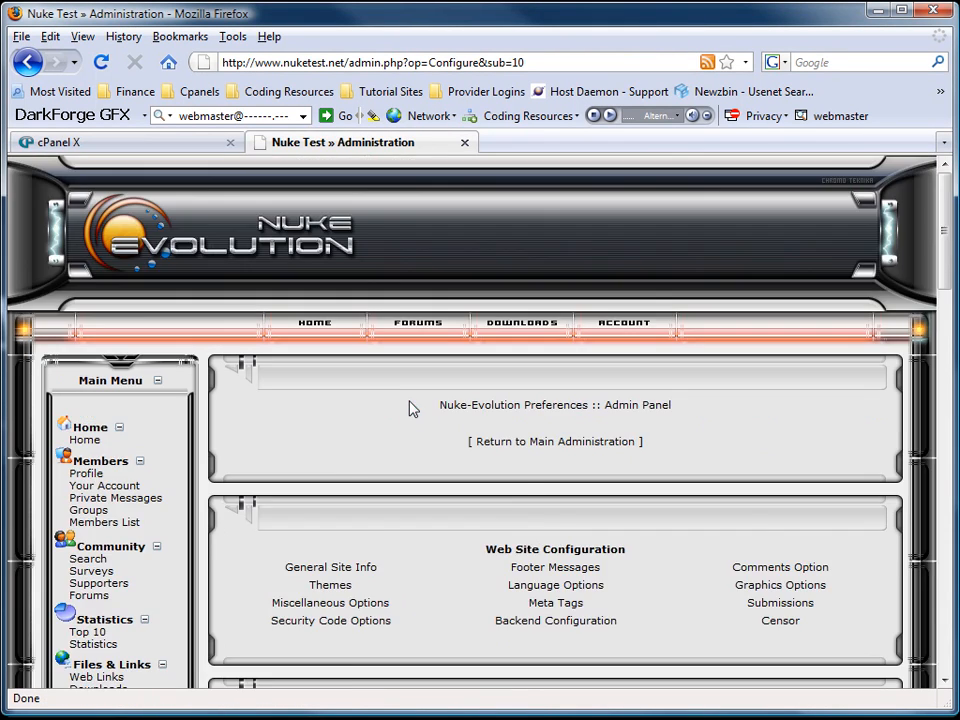
scroll(401, 469, "down", 9)
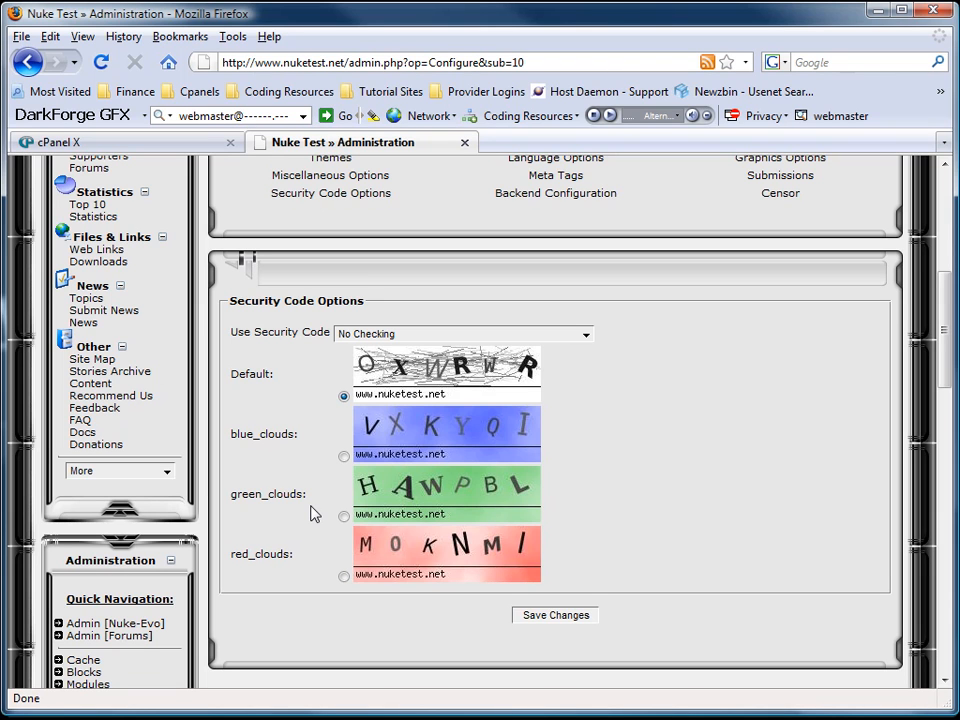
scroll(334, 518, "up", 5)
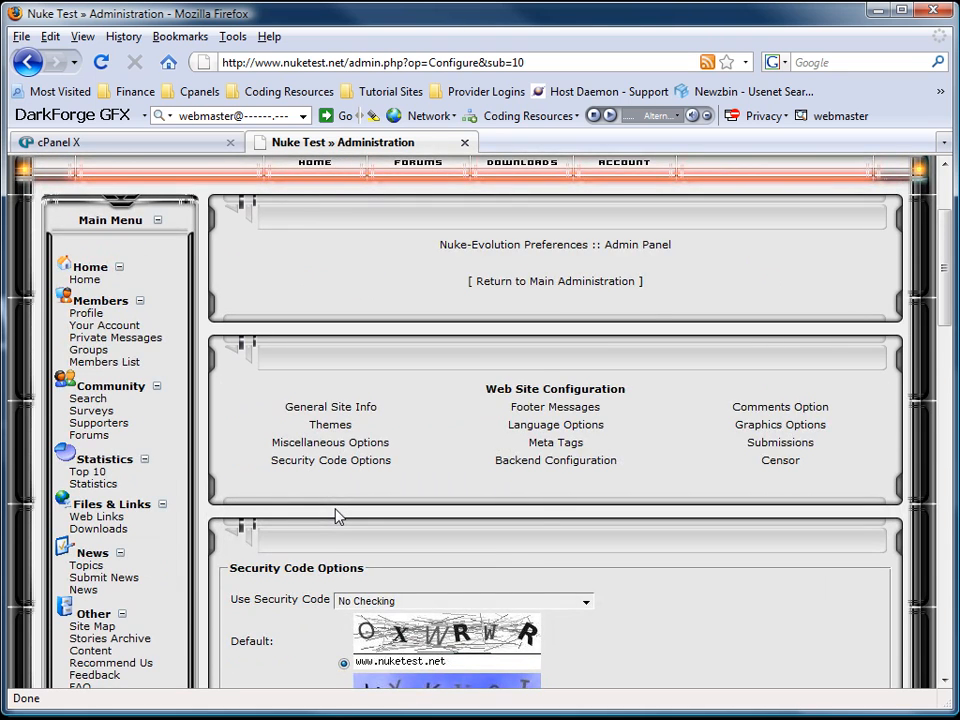
scroll(335, 517, "up", 3)
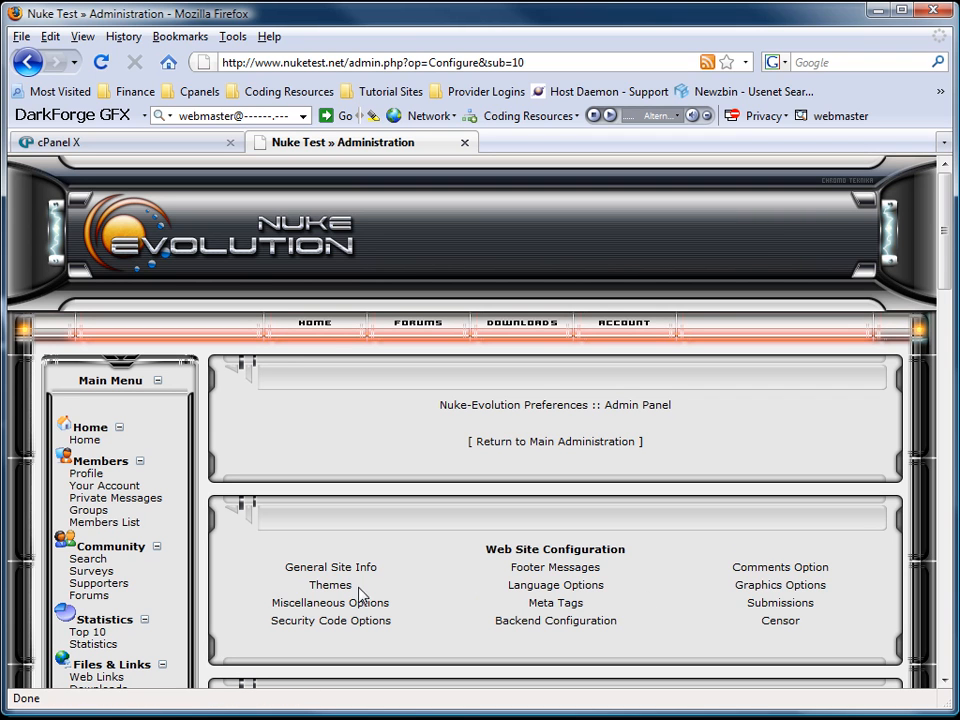
left_click(484, 441)
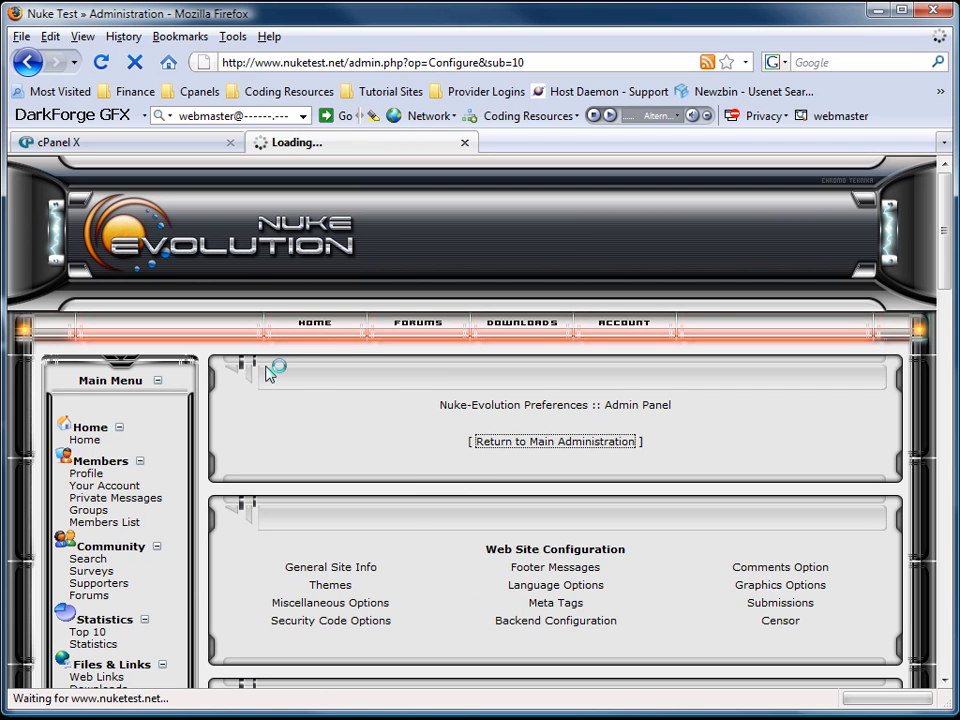
scroll(450, 430, "down", 7)
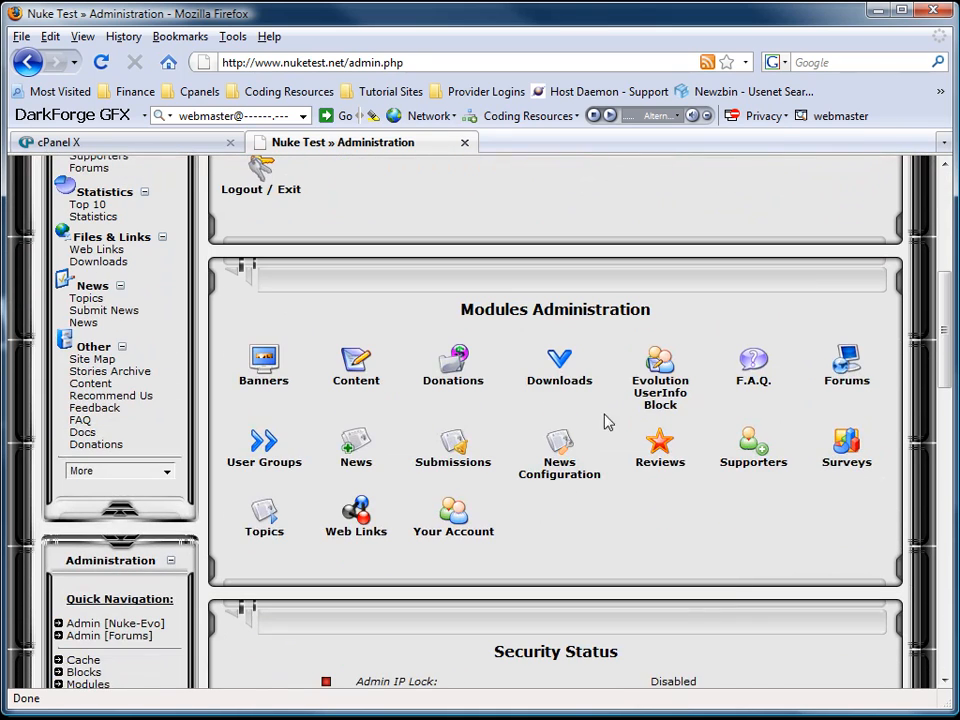
Open the Forums (phpBB) administration panel and expand its General Admin section.
left_click(838, 370)
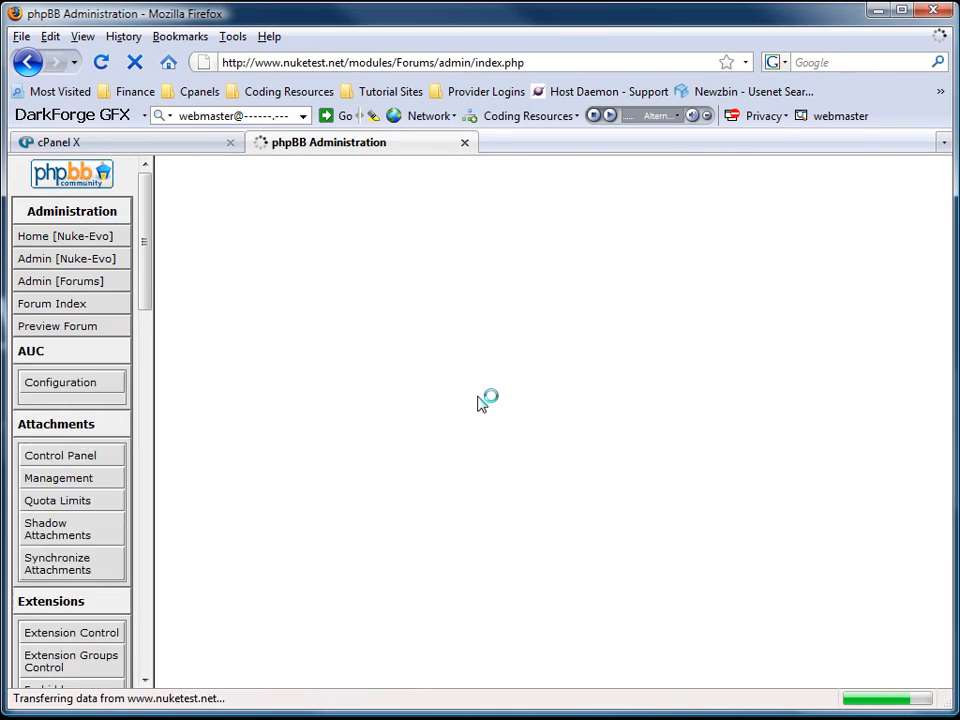
scroll(345, 414, "down", 4)
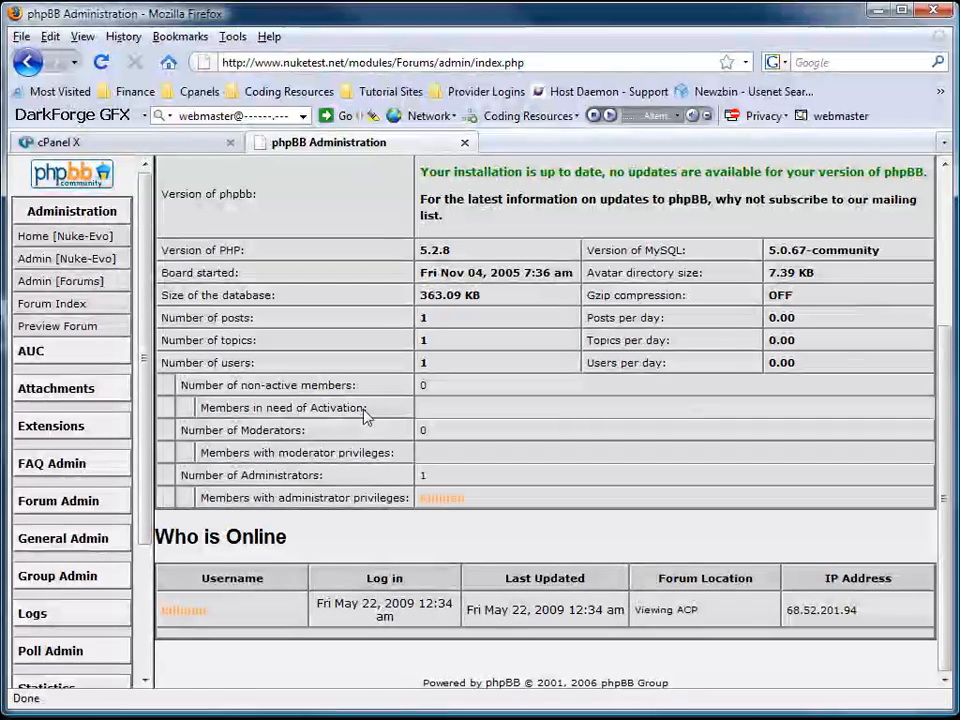
scroll(78, 400, "down", 3)
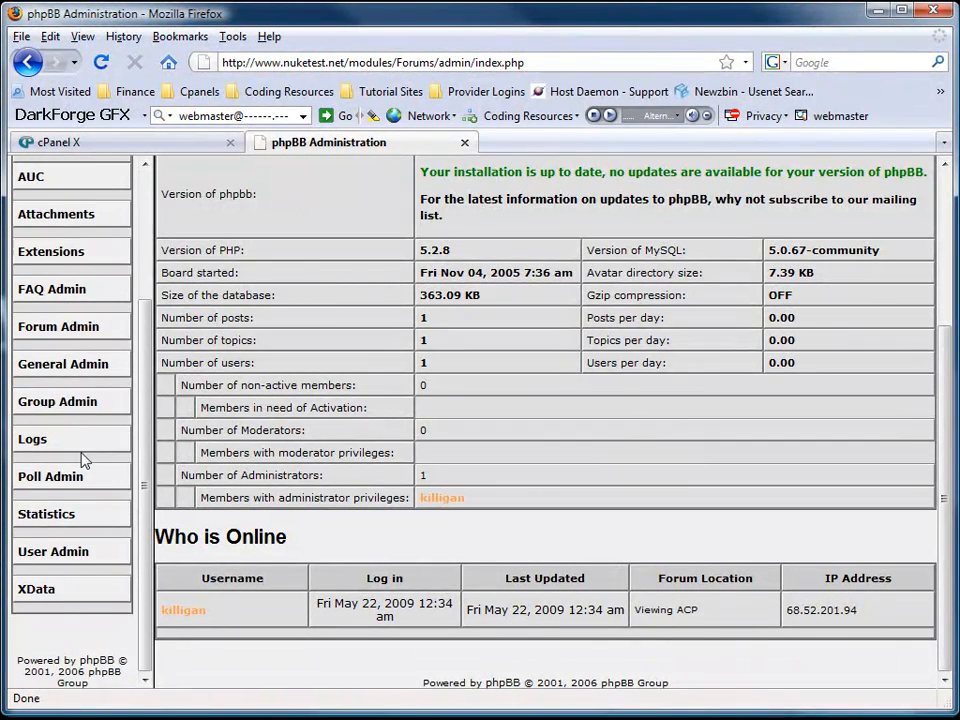
scroll(58, 606, "up", 3)
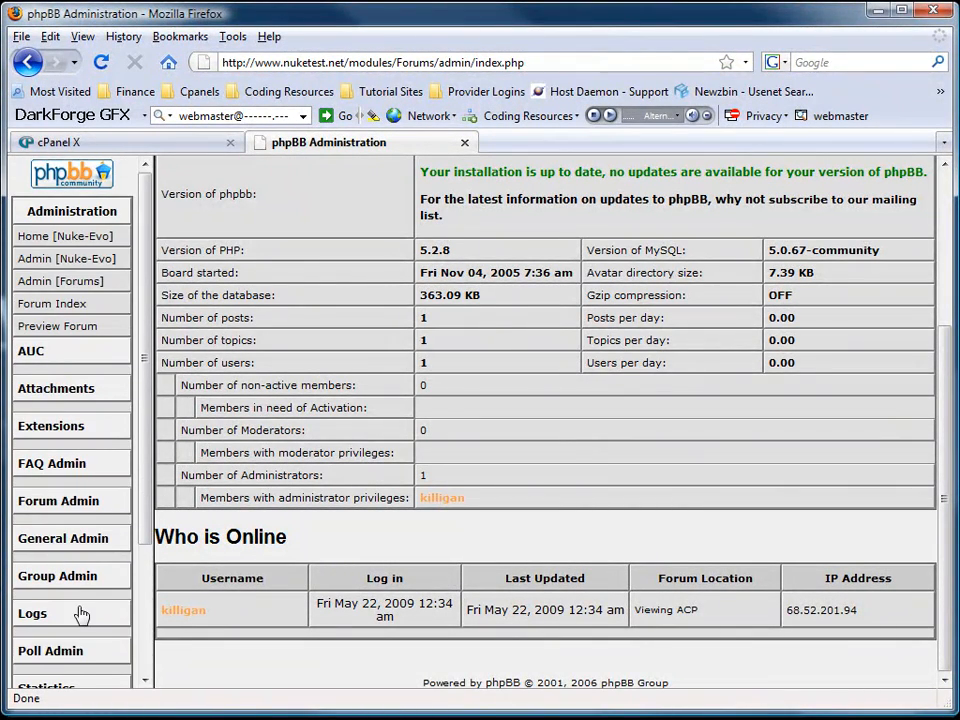
scroll(79, 611, "down", 3)
scroll(78, 600, "up", 3)
left_click(78, 546)
scroll(111, 564, "down", 2)
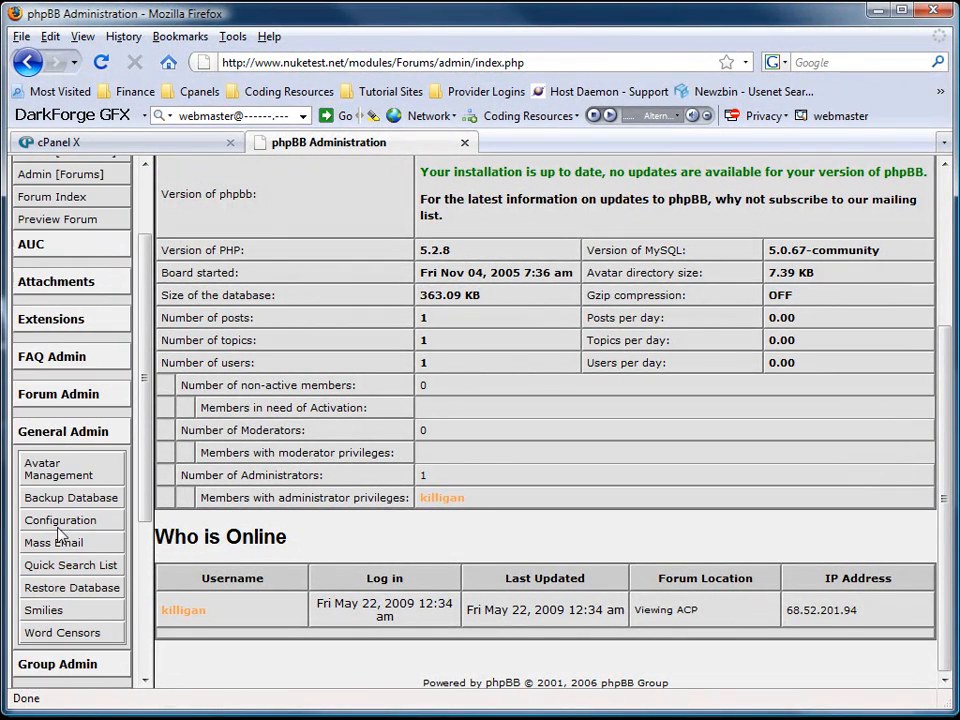
Open the forum Configuration page and expand General Board Settings.
left_click(60, 522)
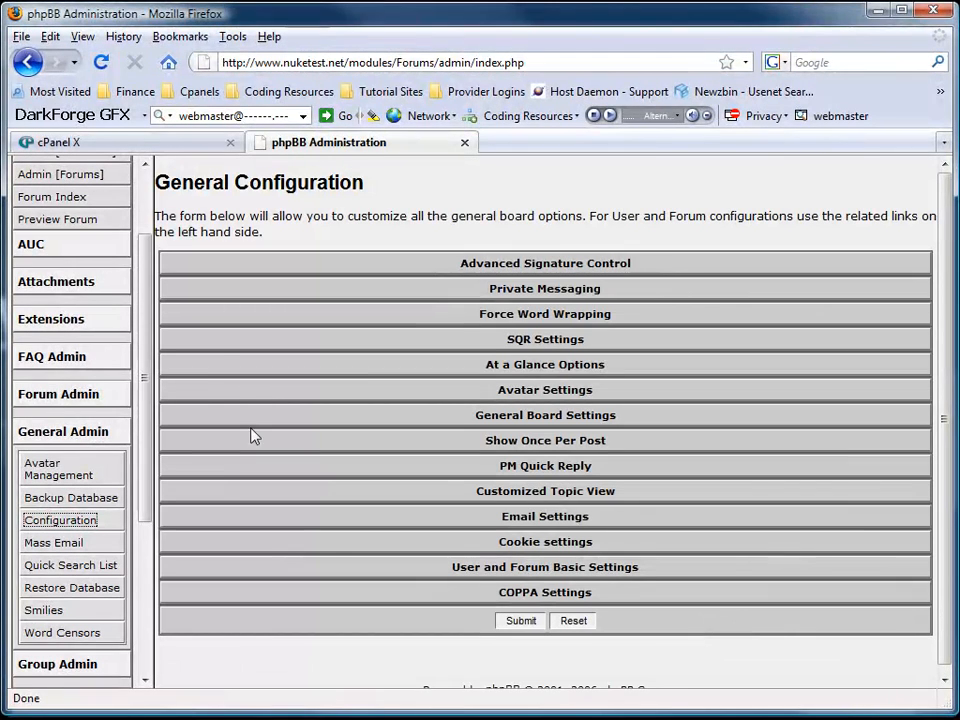
left_click(517, 567)
scroll(514, 574, "down", 4)
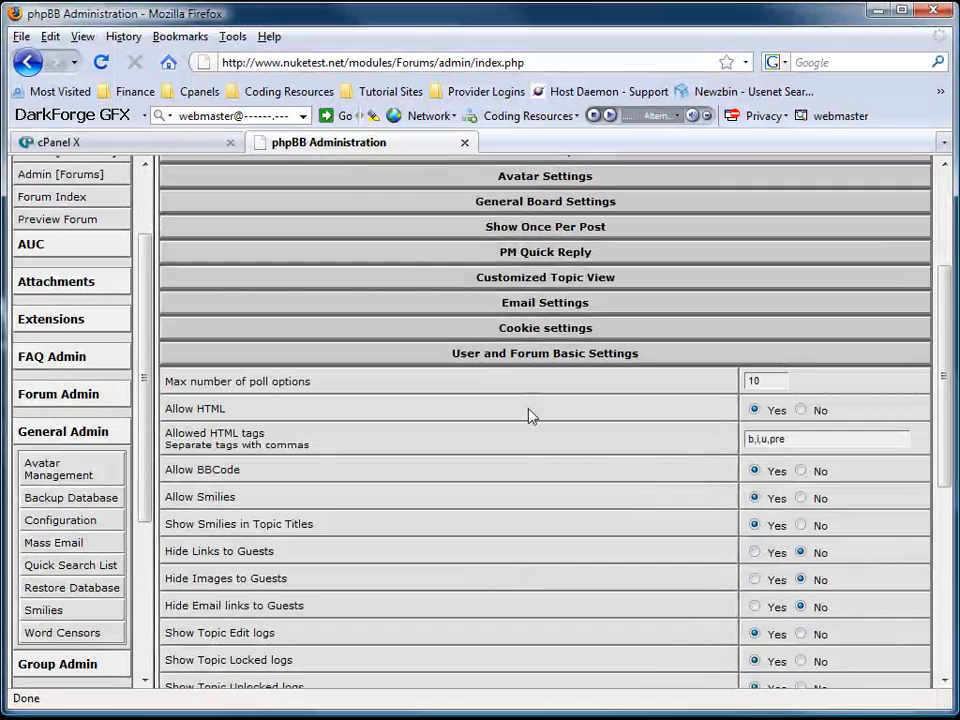
left_click(530, 362)
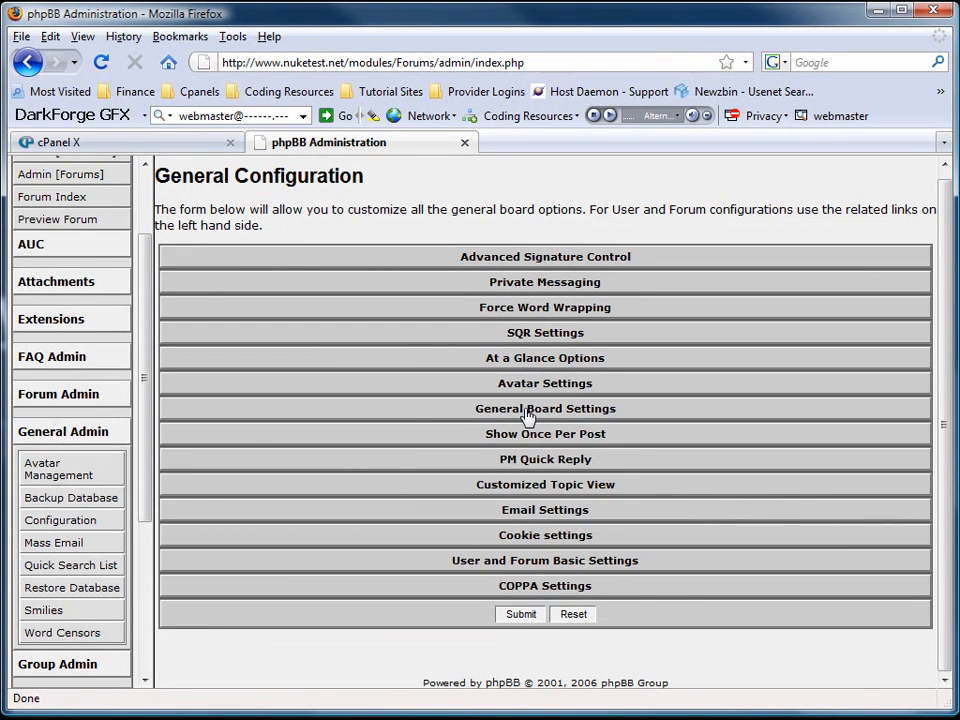
left_click(499, 410)
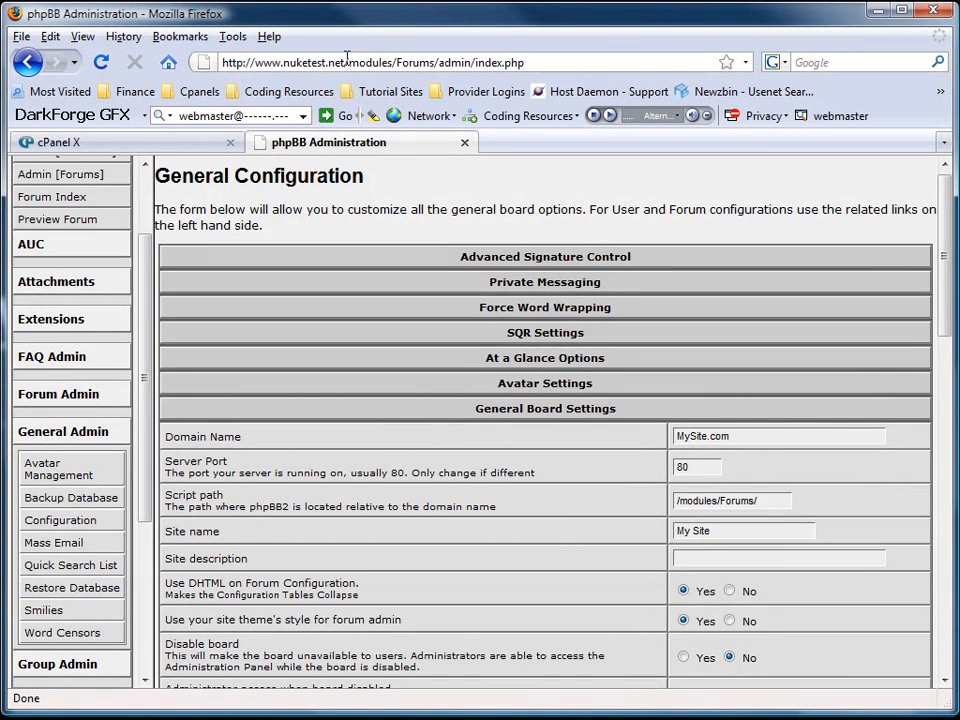
left_click_drag(344, 62, 257, 62)
key("ctrl+c")
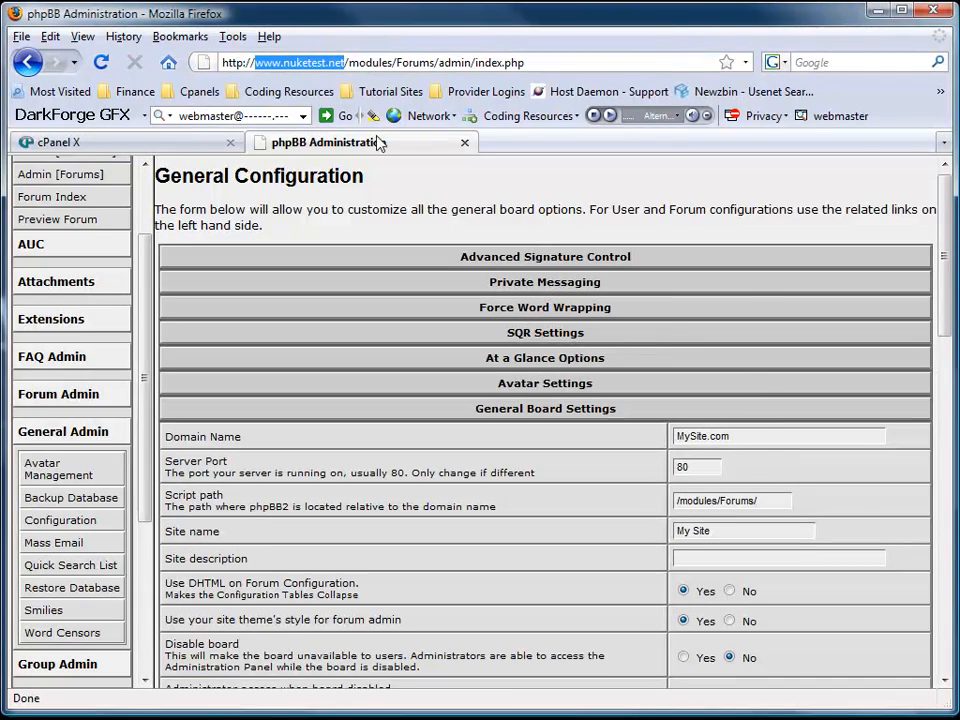
left_click_drag(746, 436, 760, 488)
key("ctrl+v")
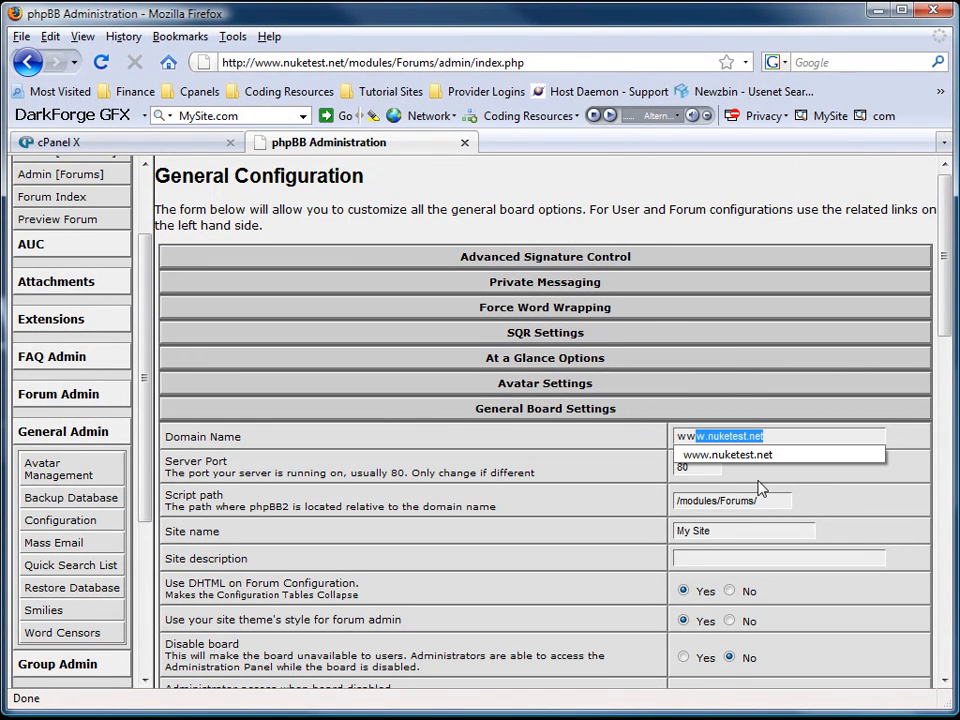
left_click(782, 467)
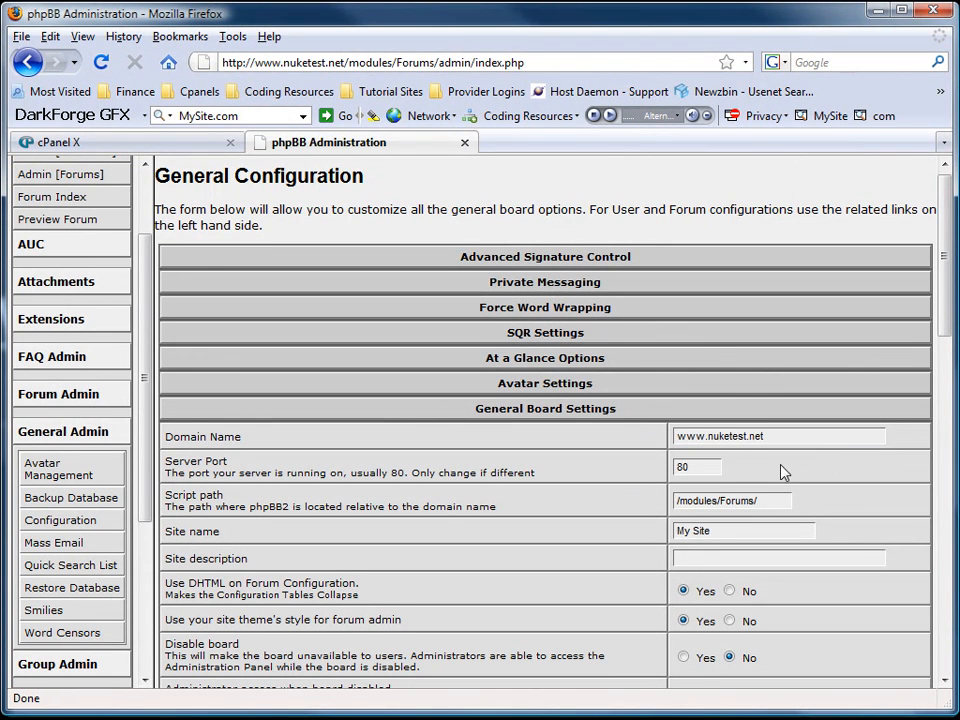
left_click_drag(707, 527, 645, 525)
type("Nuke Test")
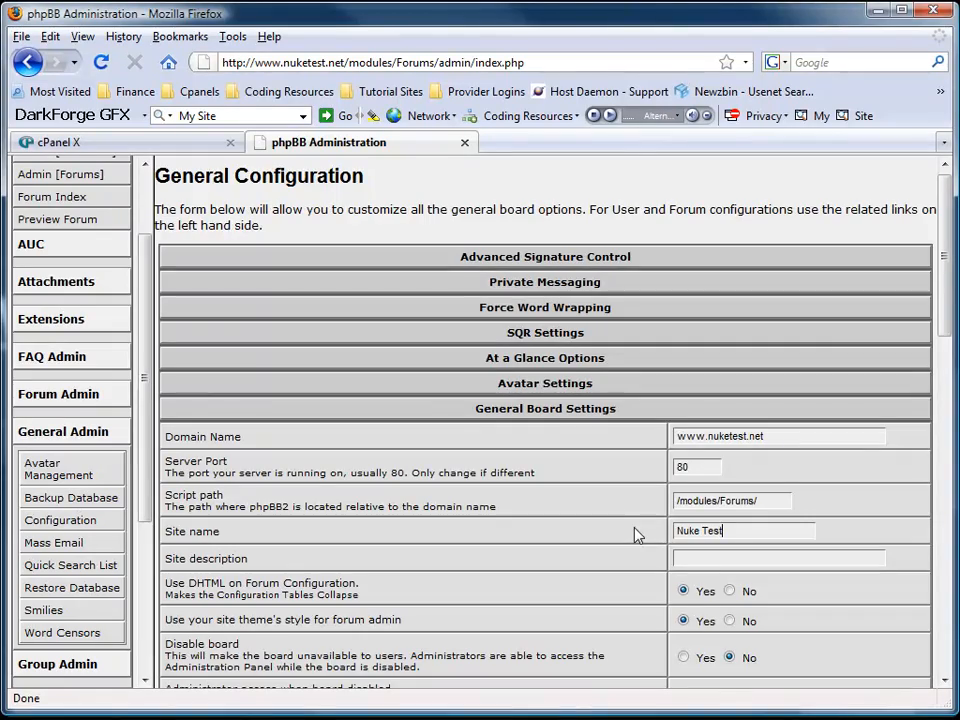
scroll(537, 603, "down", 1)
scroll(550, 600, "down", 10)
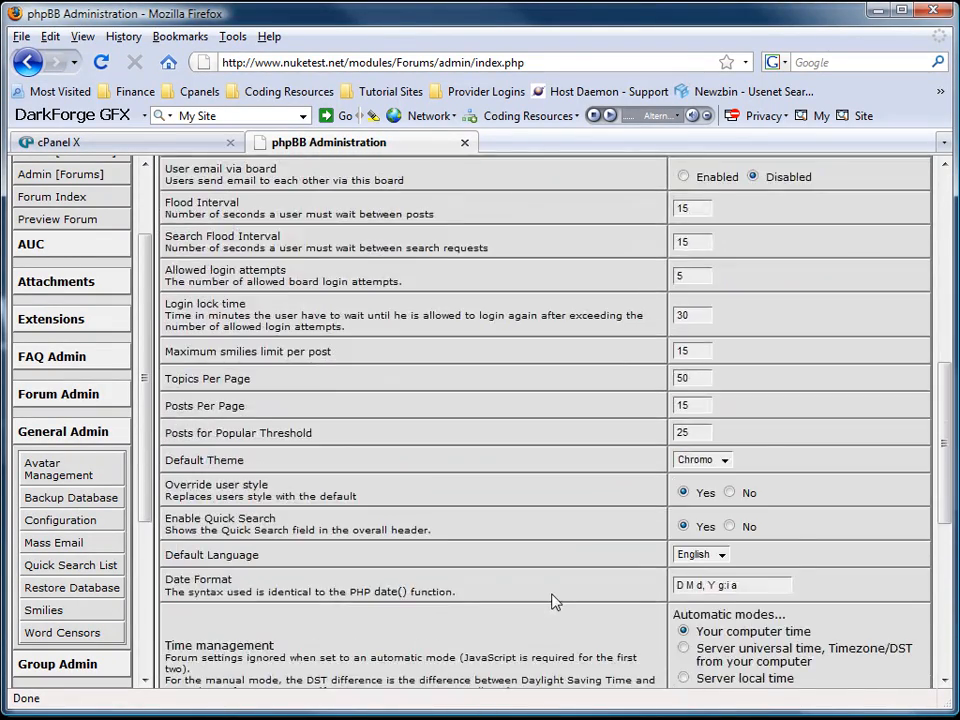
scroll(555, 601, "down", 7)
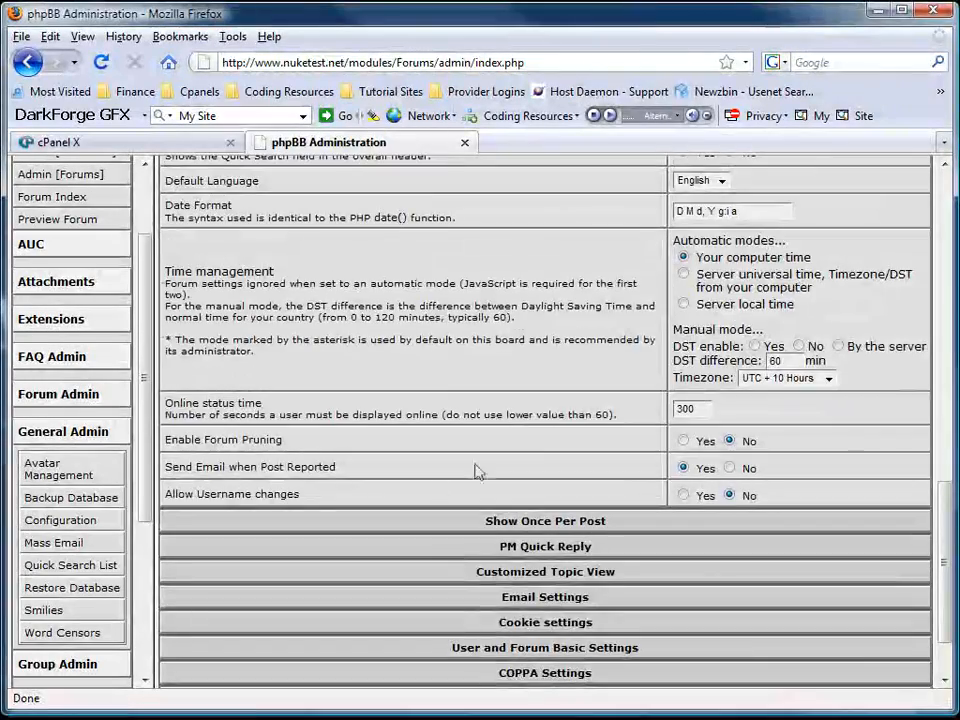
scroll(477, 471, "up", 18)
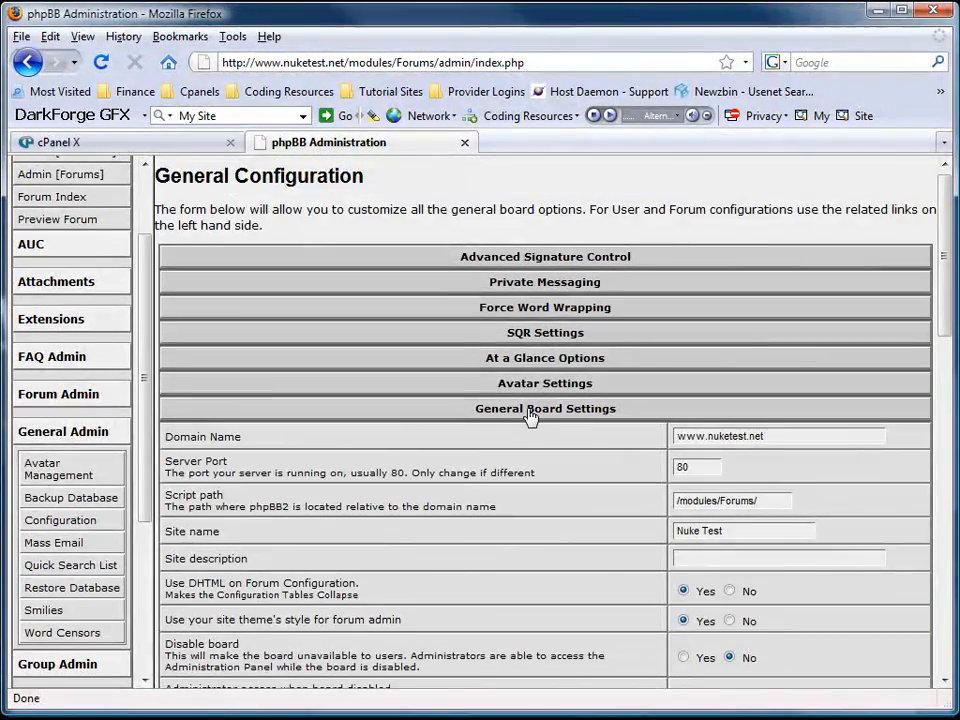
Set Cookie domain to .nuketest.net and Cookie name to nuketest, then submit the forum configuration.
left_click(528, 412)
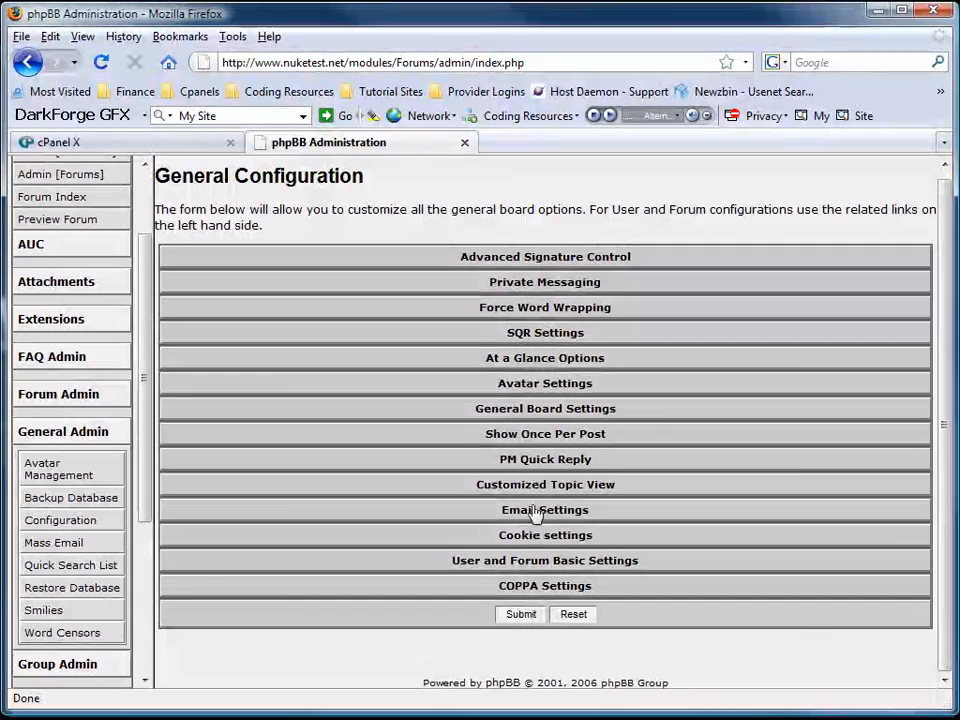
left_click(531, 536)
scroll(478, 496, "down", 3)
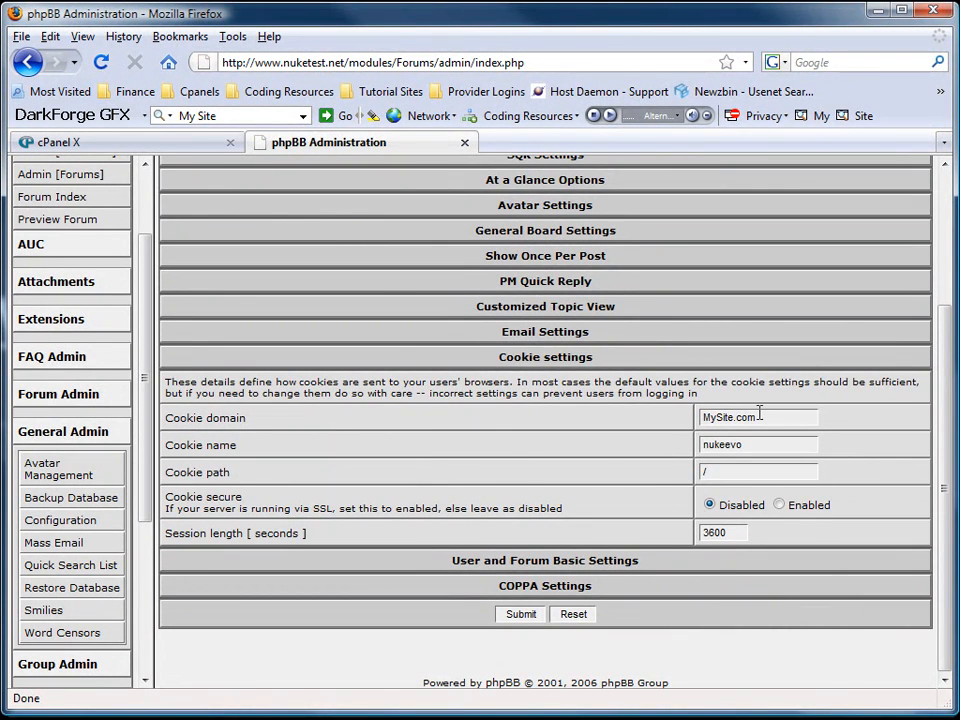
left_click_drag(760, 416, 701, 418)
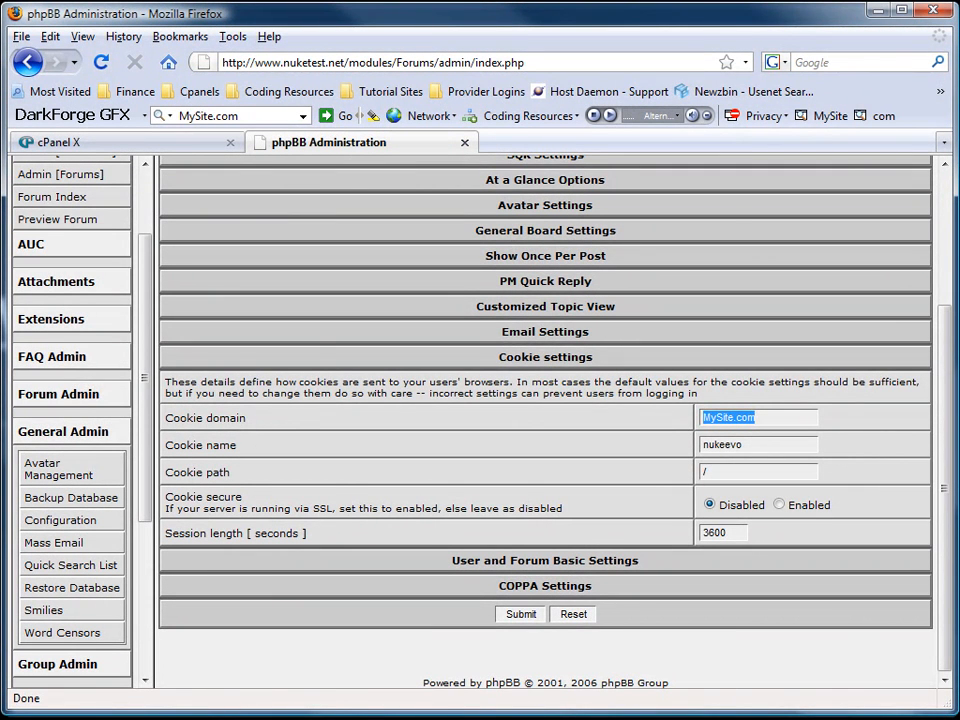
type(".nuketest.net")
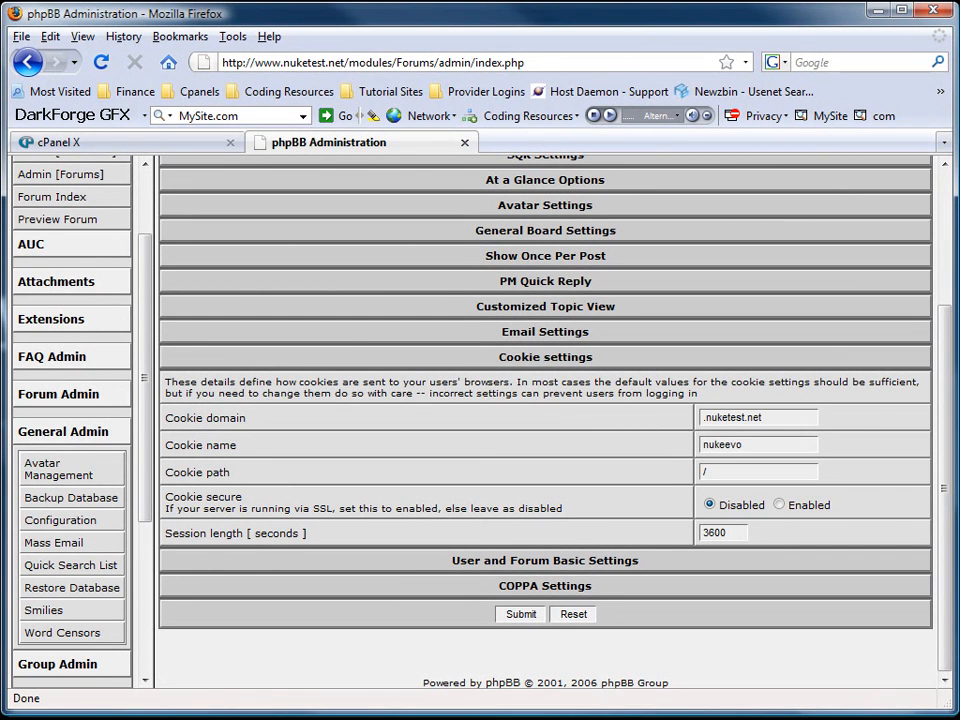
key("Tab")
type("nuke")
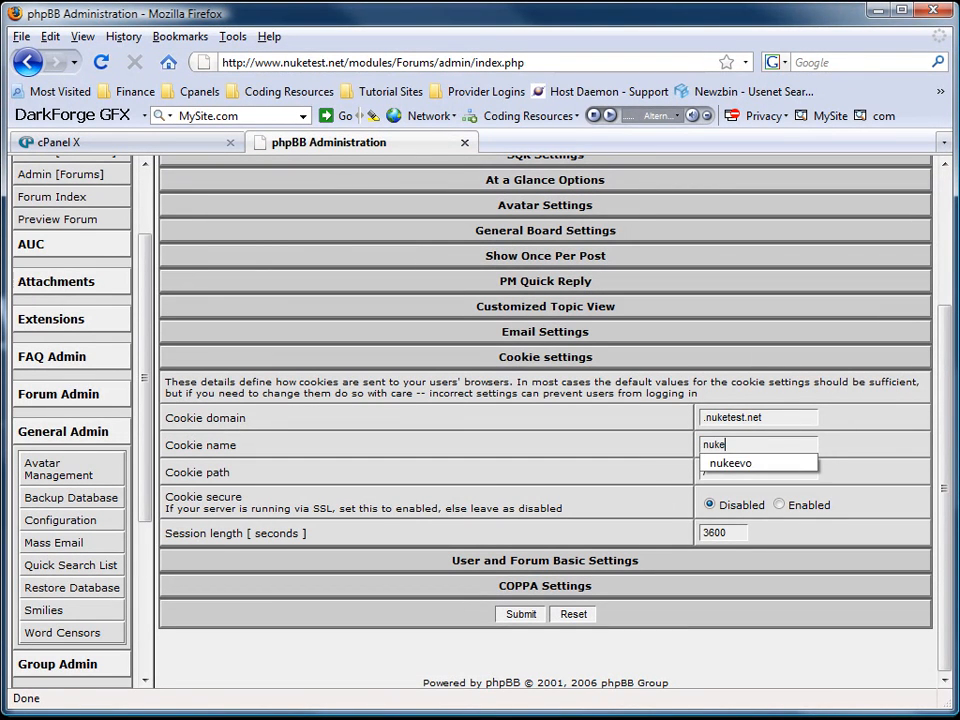
type("test")
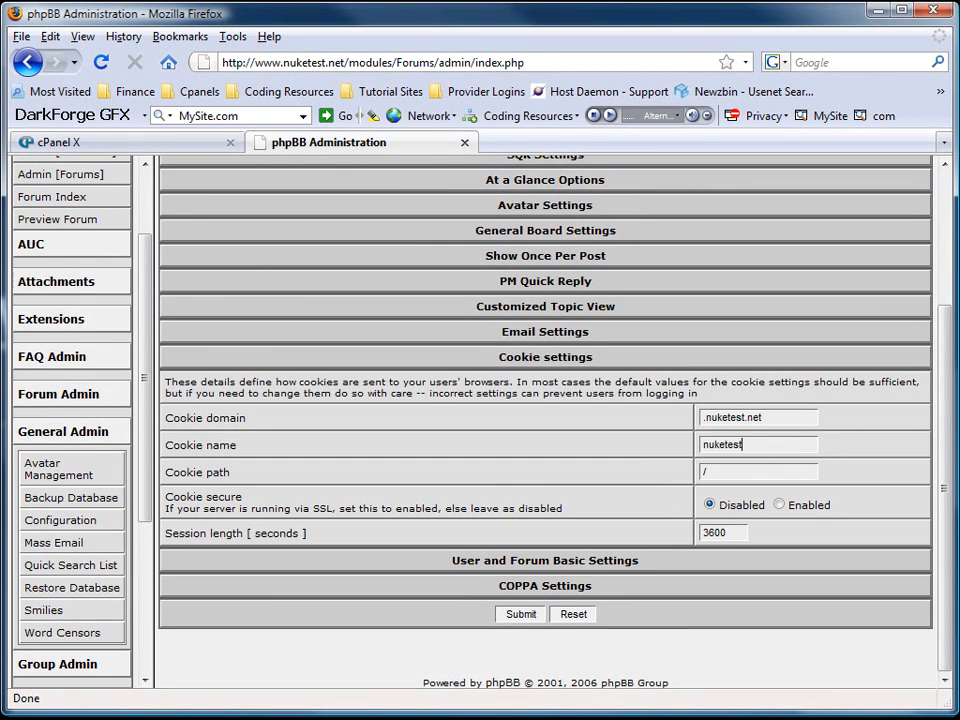
left_click(522, 614)
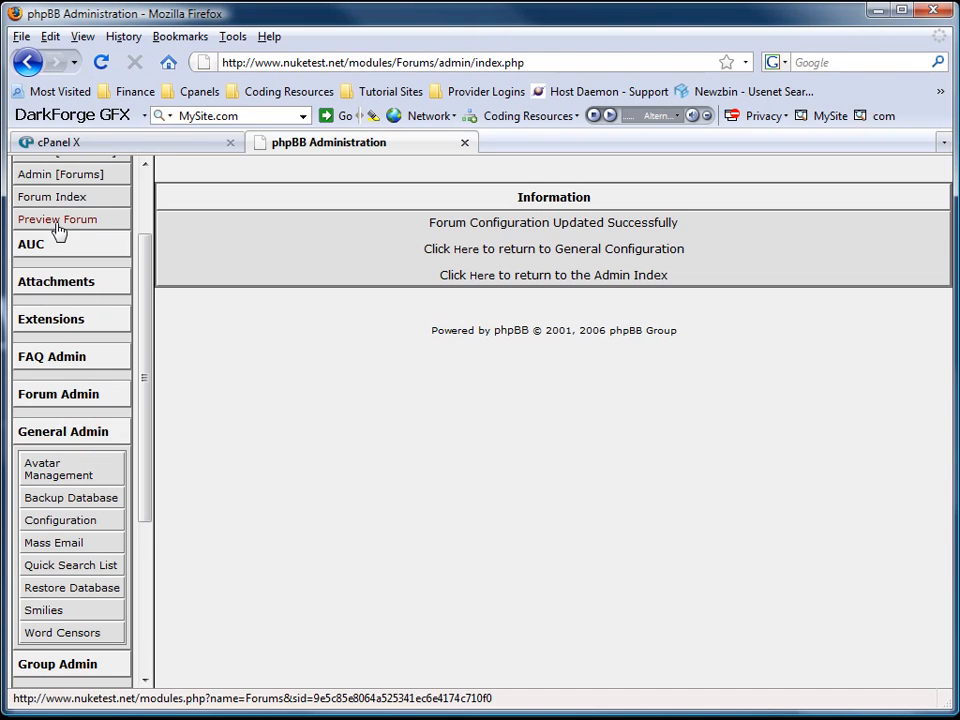
Open Cache administration and set 'User can clear cache' to Yes.
scroll(60, 250, "up", 2)
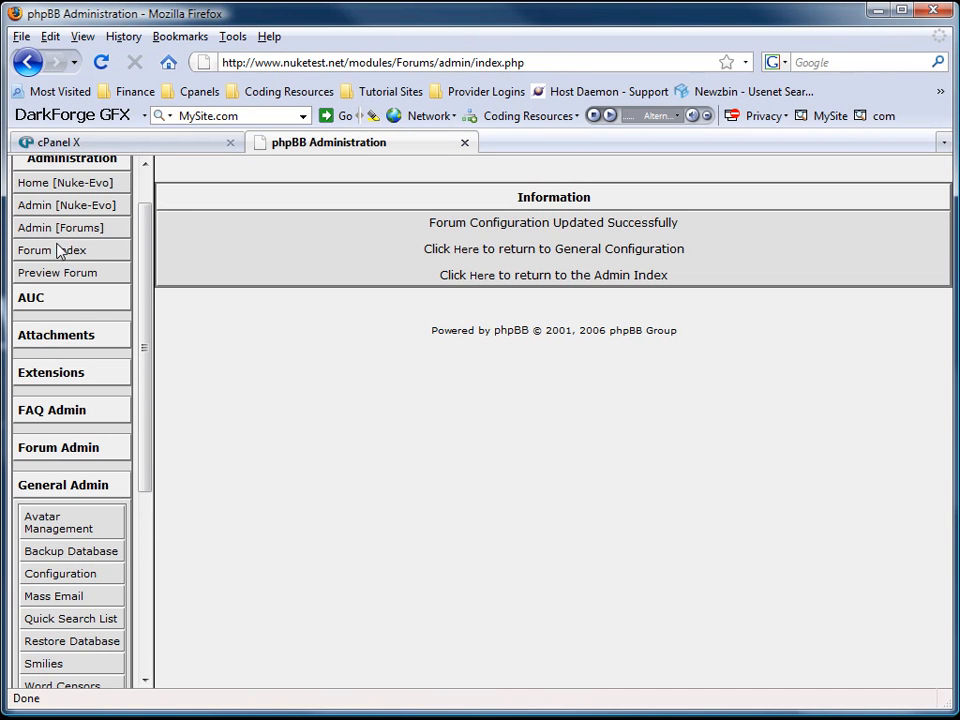
left_click(53, 259)
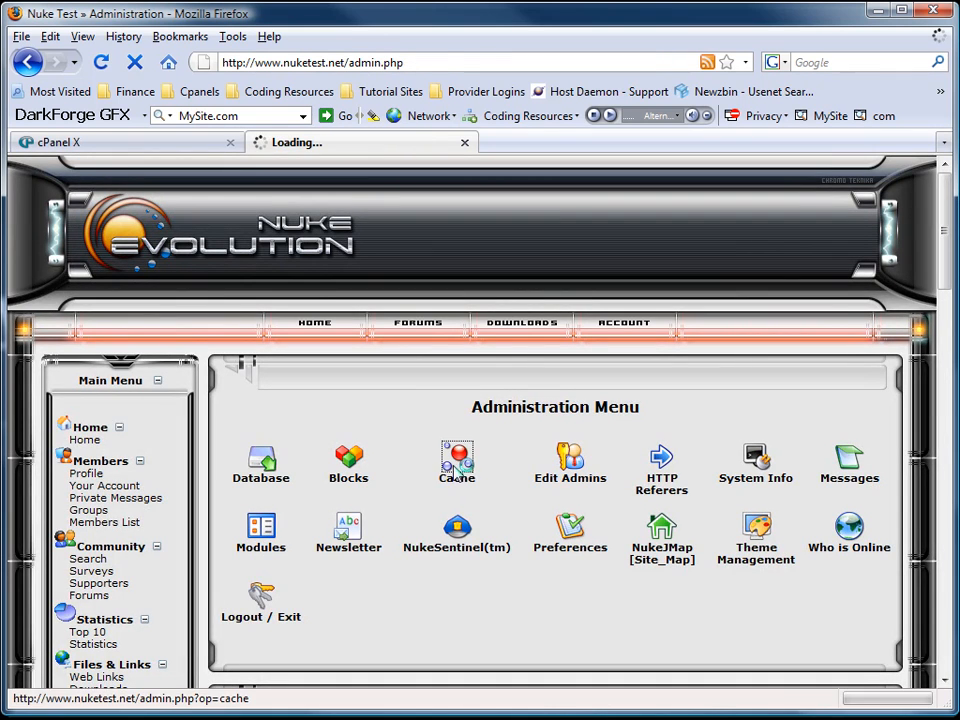
left_click(457, 468)
scroll(520, 432, "down", 2)
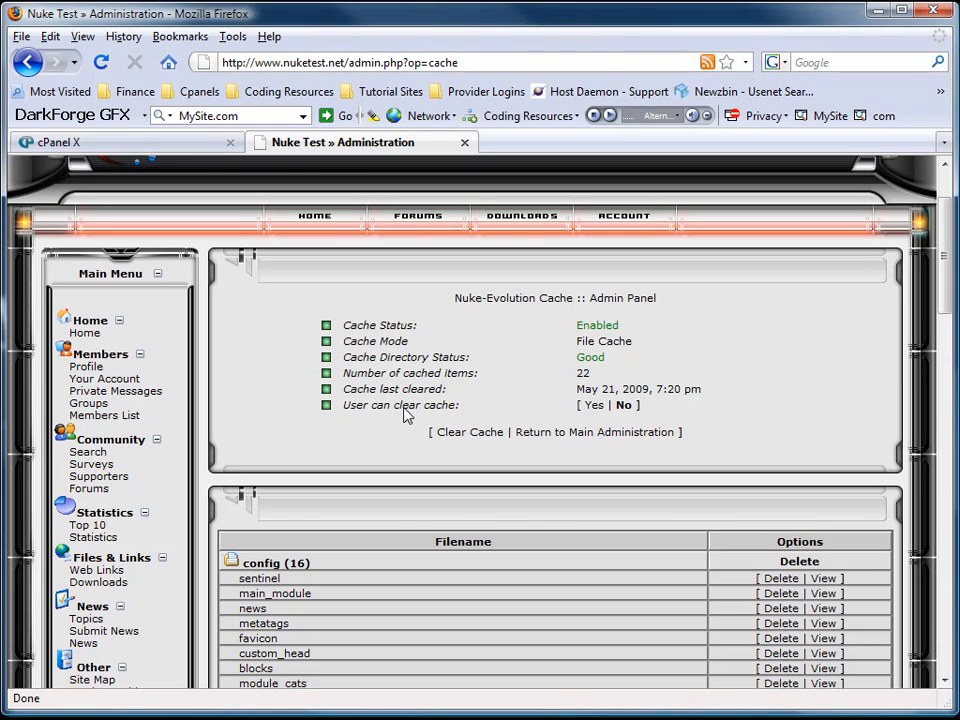
left_click(596, 406)
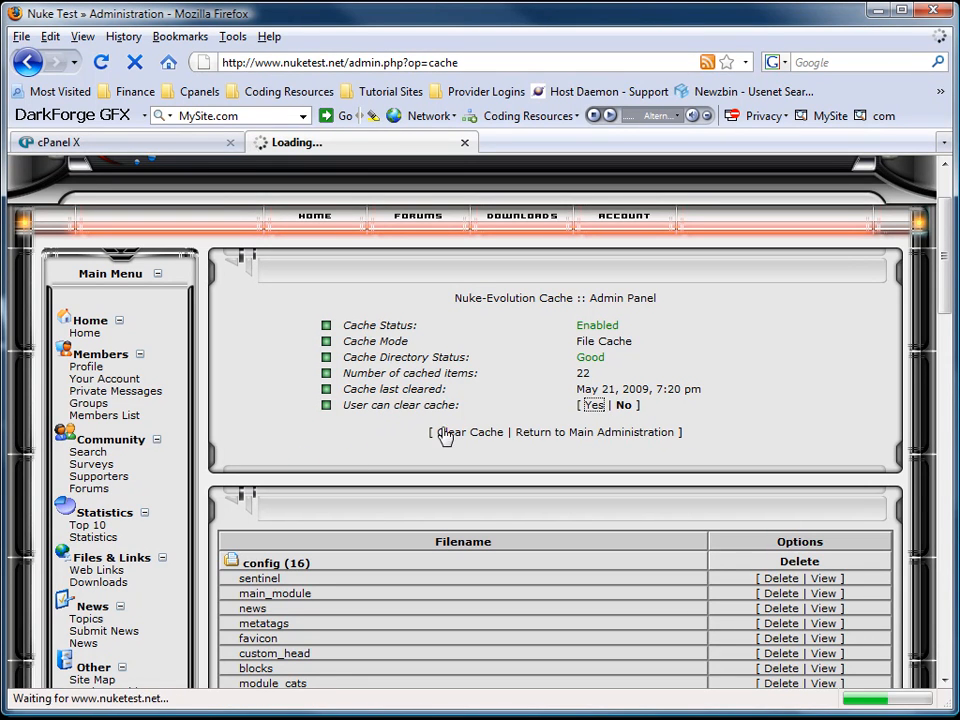
scroll(487, 403, "down", 2)
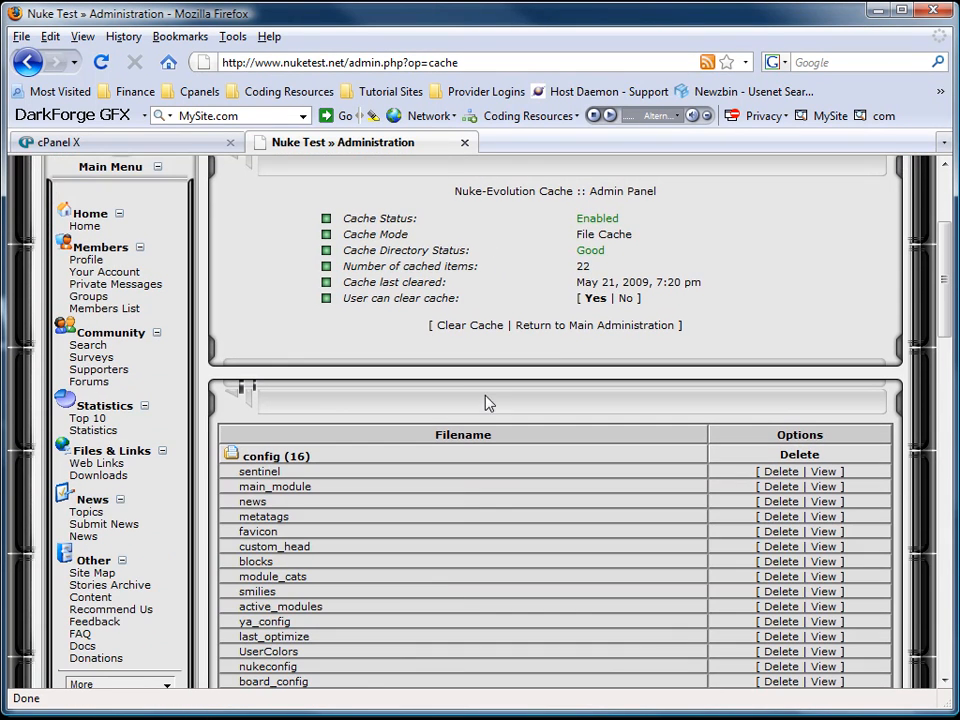
Clear the cache from 22 down to 14 items and return to the administration menu.
left_click(480, 327)
scroll(420, 425, "down", 3)
scroll(421, 425, "down", 7)
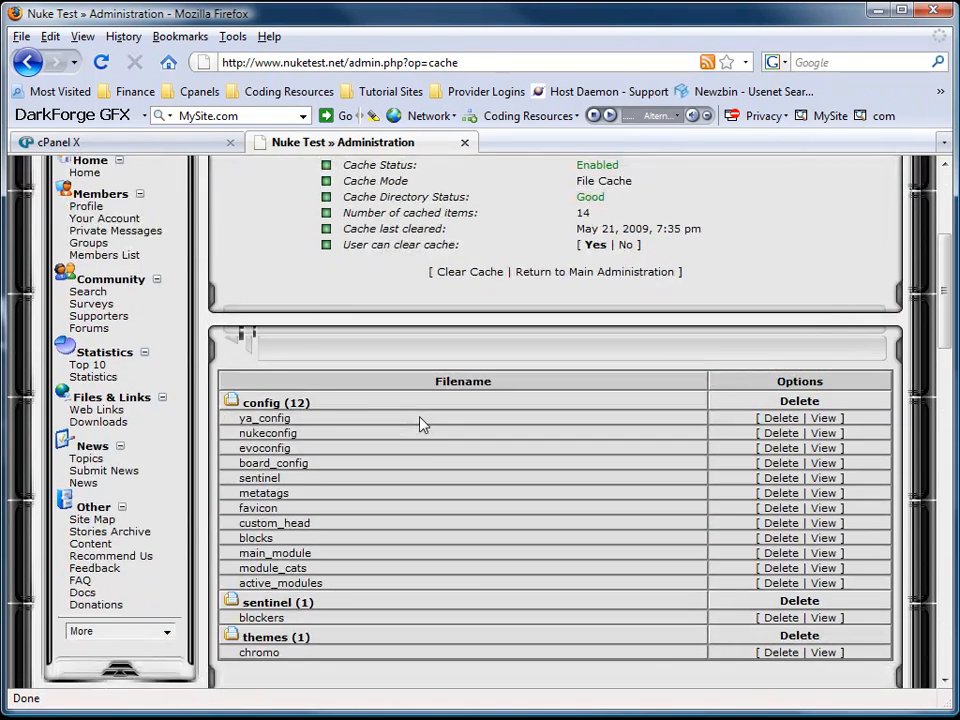
scroll(422, 425, "up", 9)
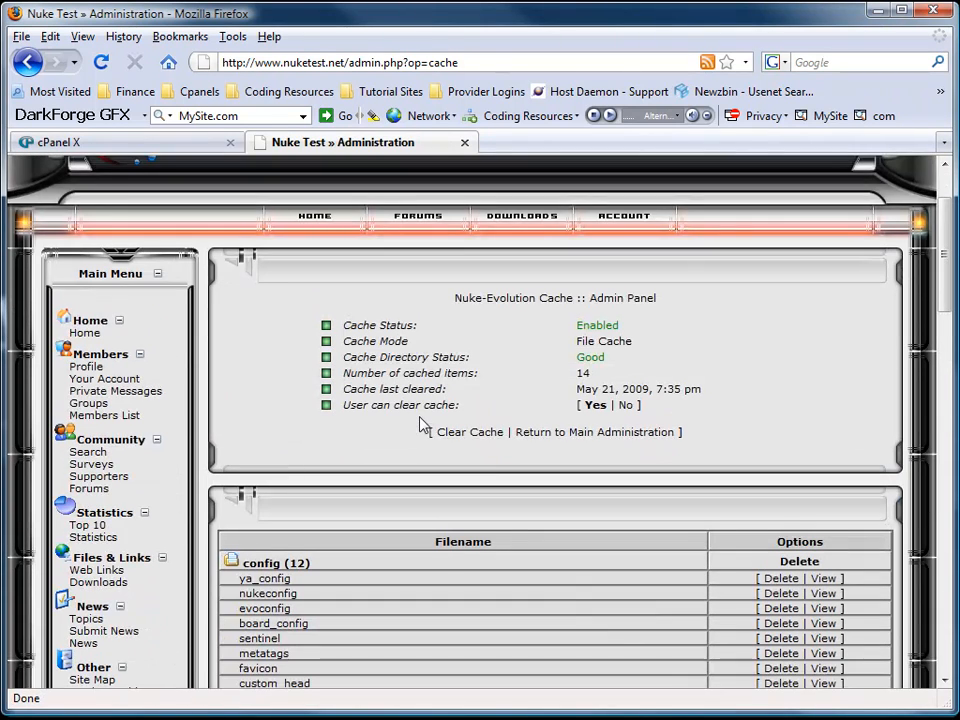
left_click(561, 432)
scroll(333, 306, "down", 10)
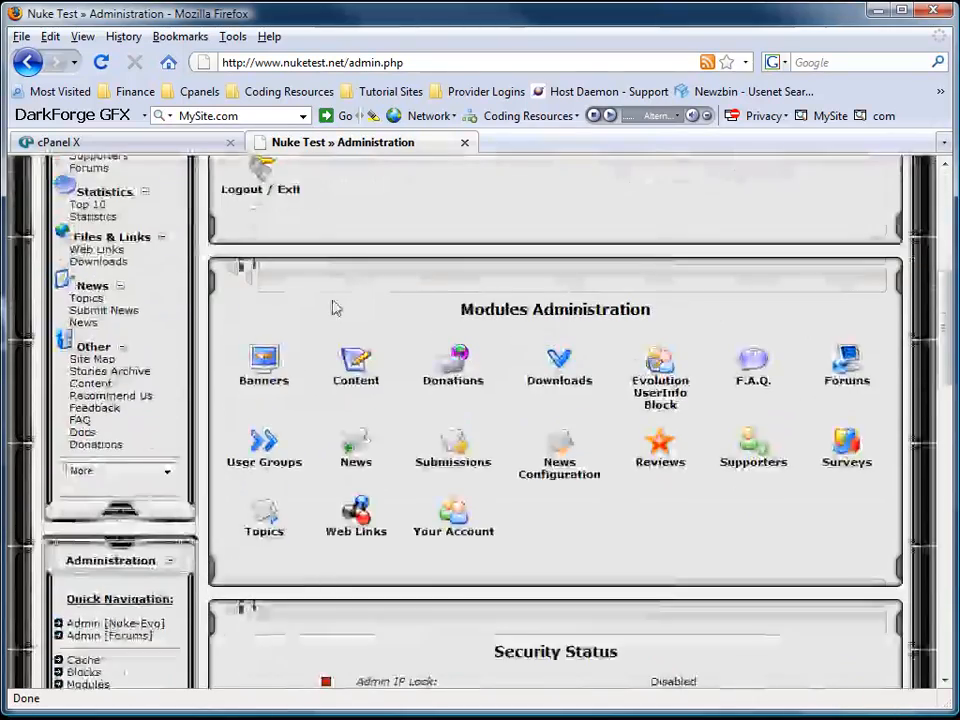
scroll(333, 306, "up", 8)
scroll(340, 308, "up", 4)
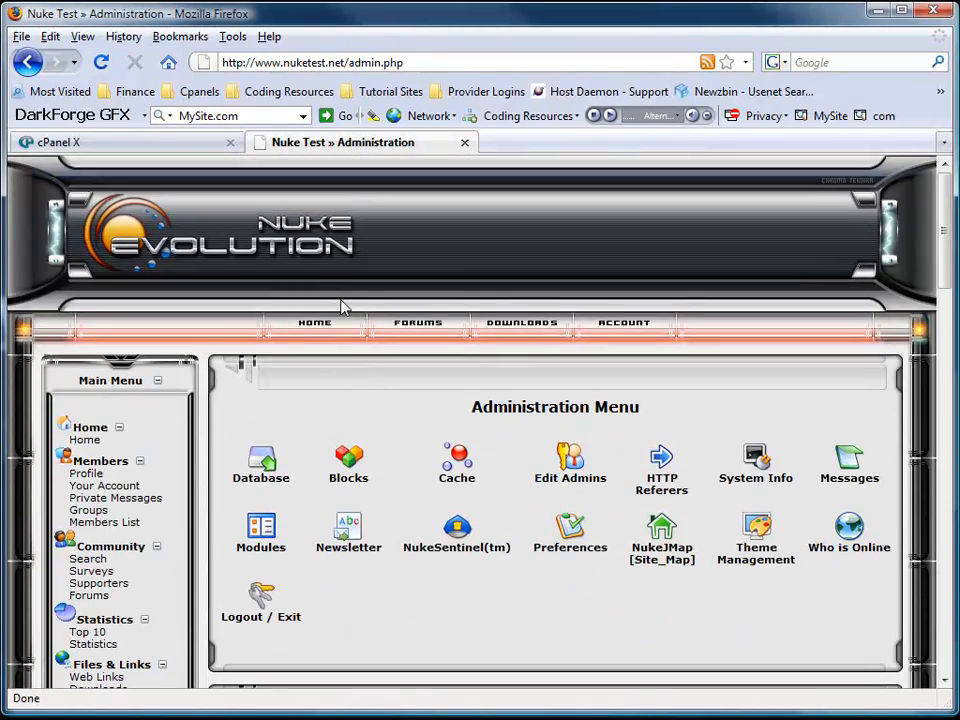
Go to the site home page and log out of the admin account.
left_click(316, 342)
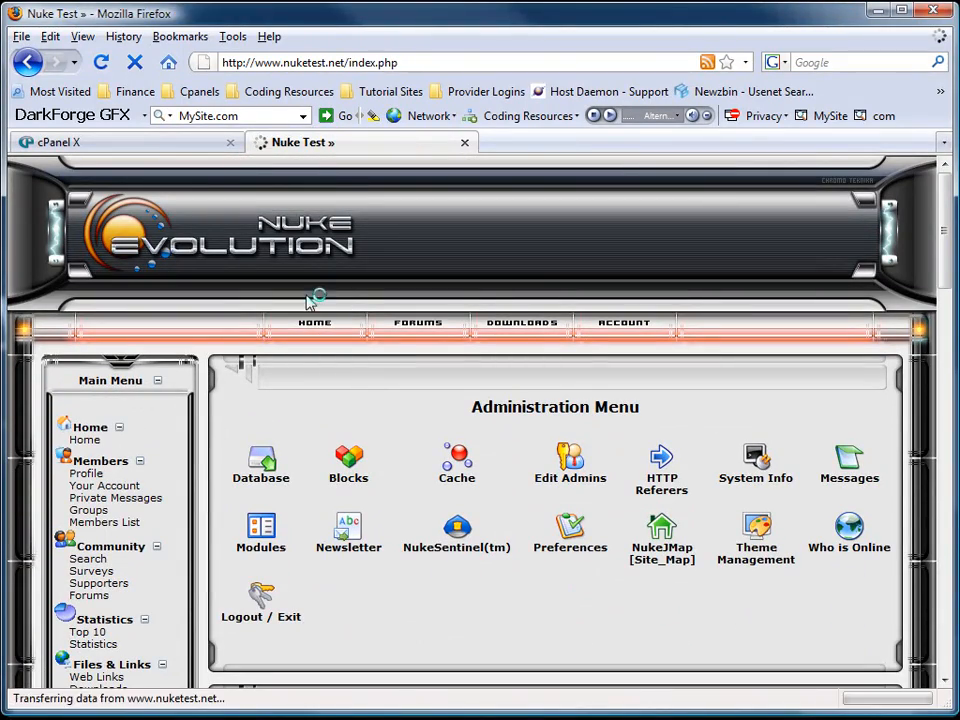
scroll(617, 377, "down", 6)
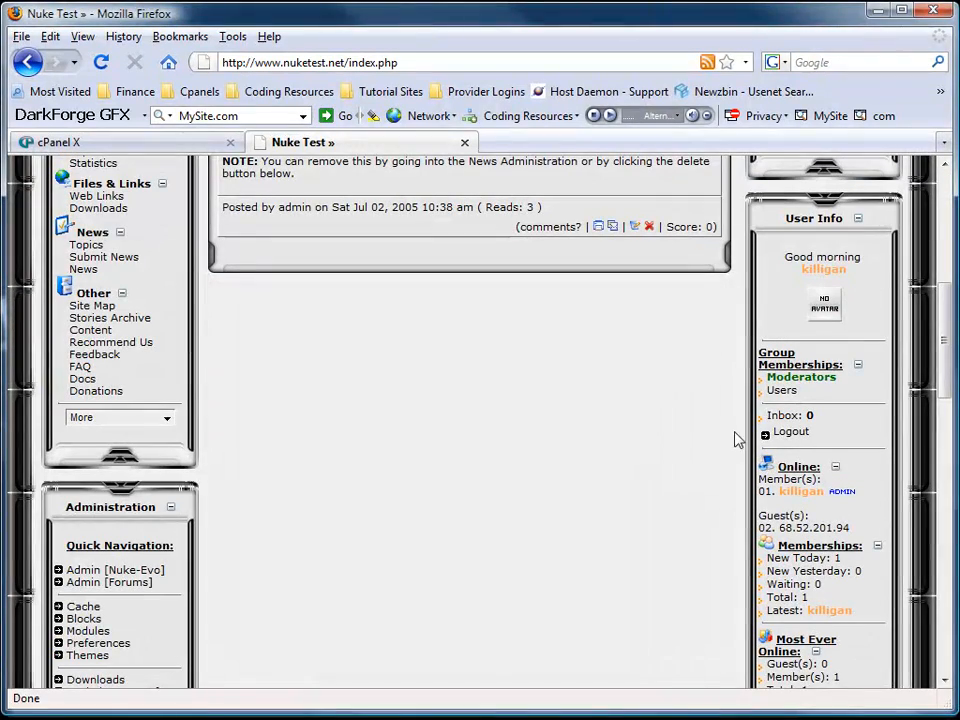
left_click(788, 434)
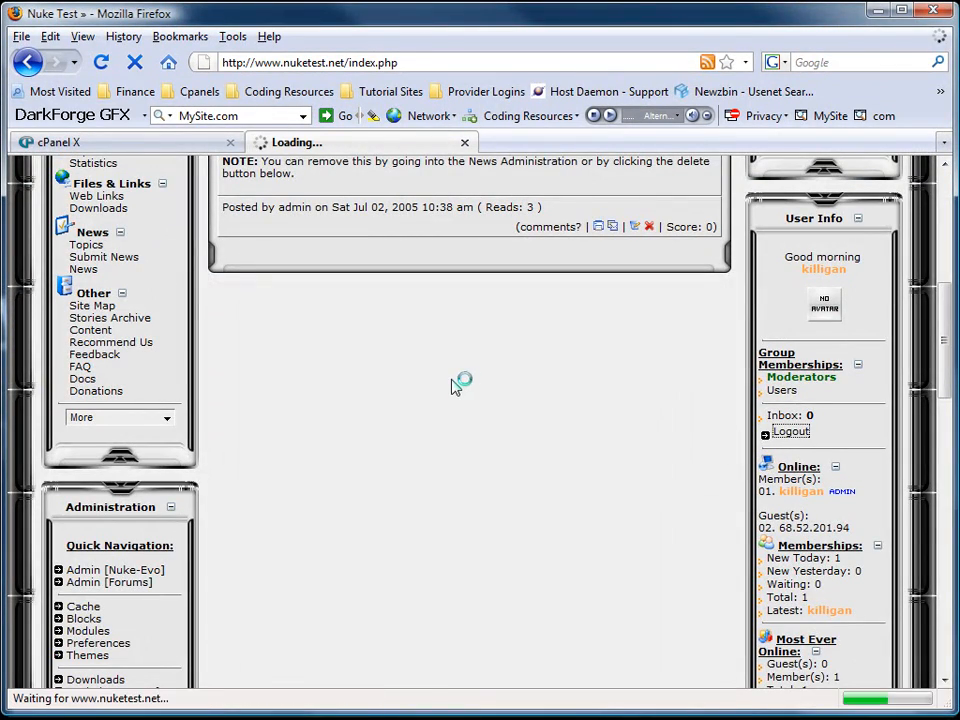
scroll(470, 410, "down", 6)
left_click(858, 349)
Fill the registration form with nickname and real name test plus a password, and submit.
left_click(805, 302)
scroll(478, 453, "down", 3)
scroll(478, 453, "down", 1)
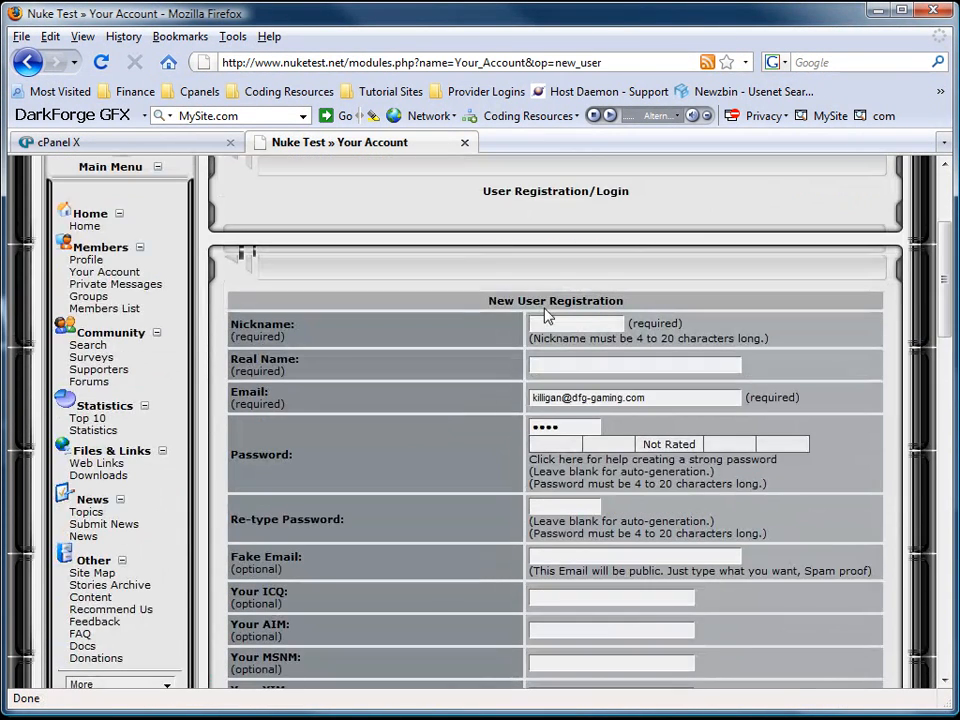
left_click(541, 318)
type("test")
key("Tab")
type("test")
key("Tab")
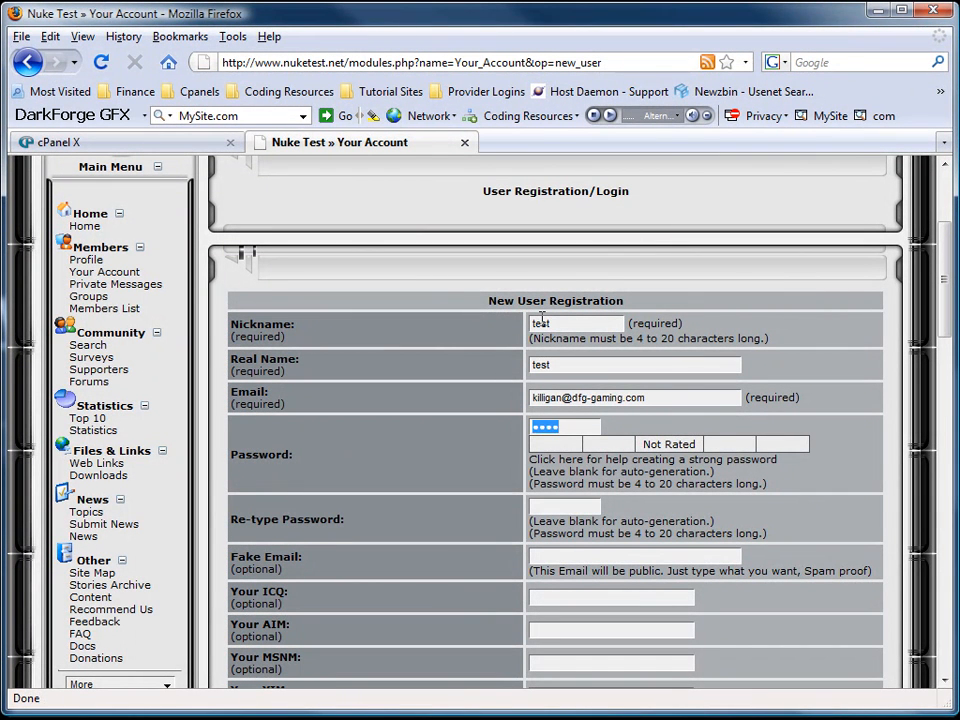
key("Tab")
type("test")
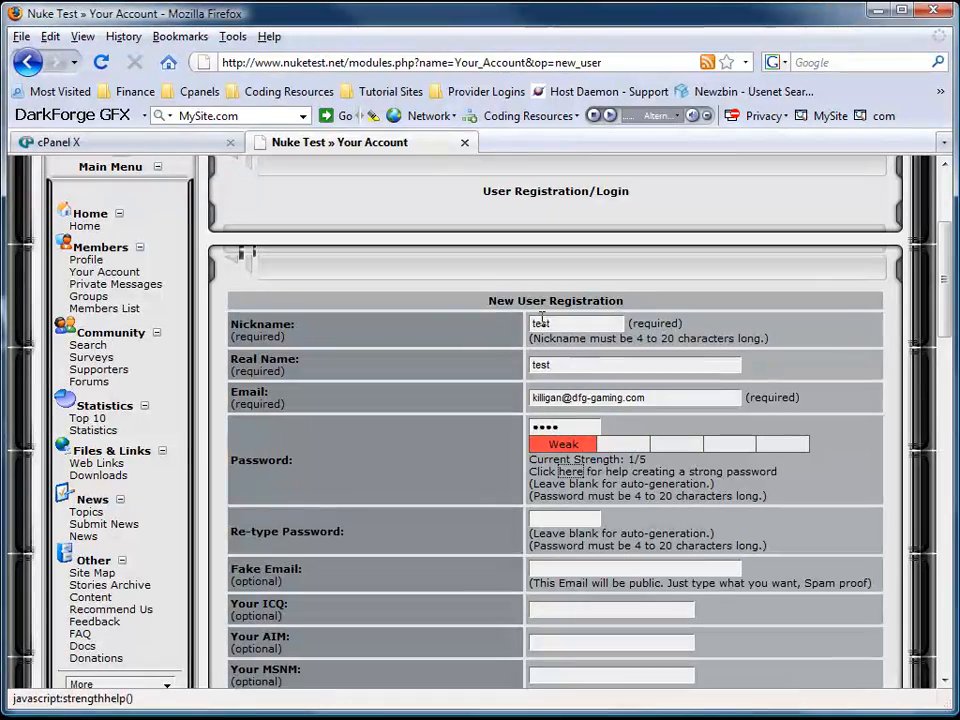
key("Tab")
type("t")
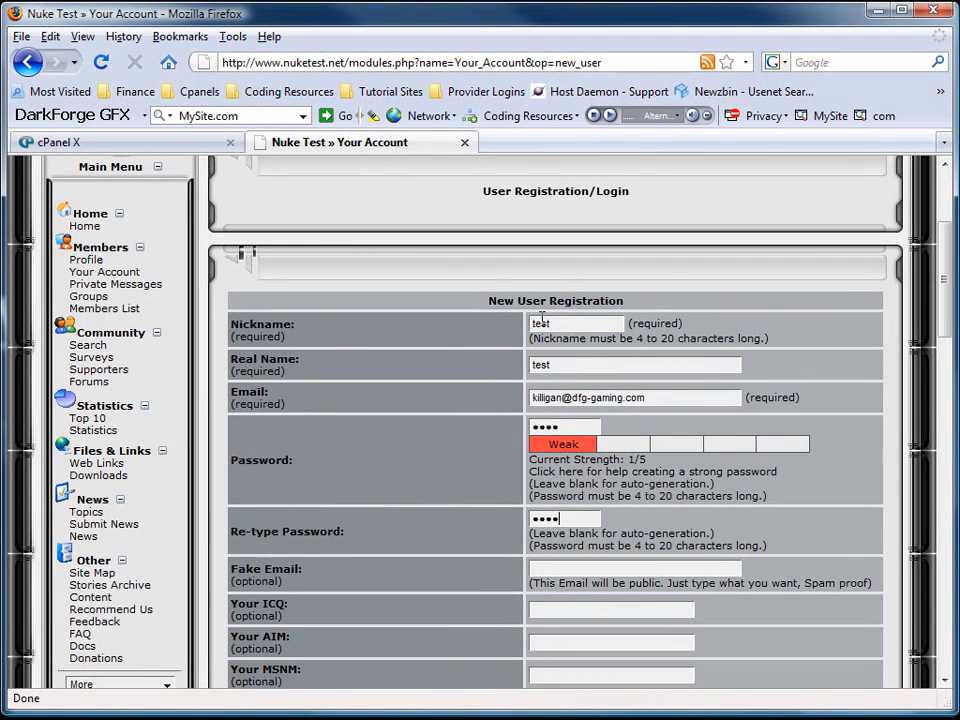
type("est")
scroll(514, 544, "down", 10)
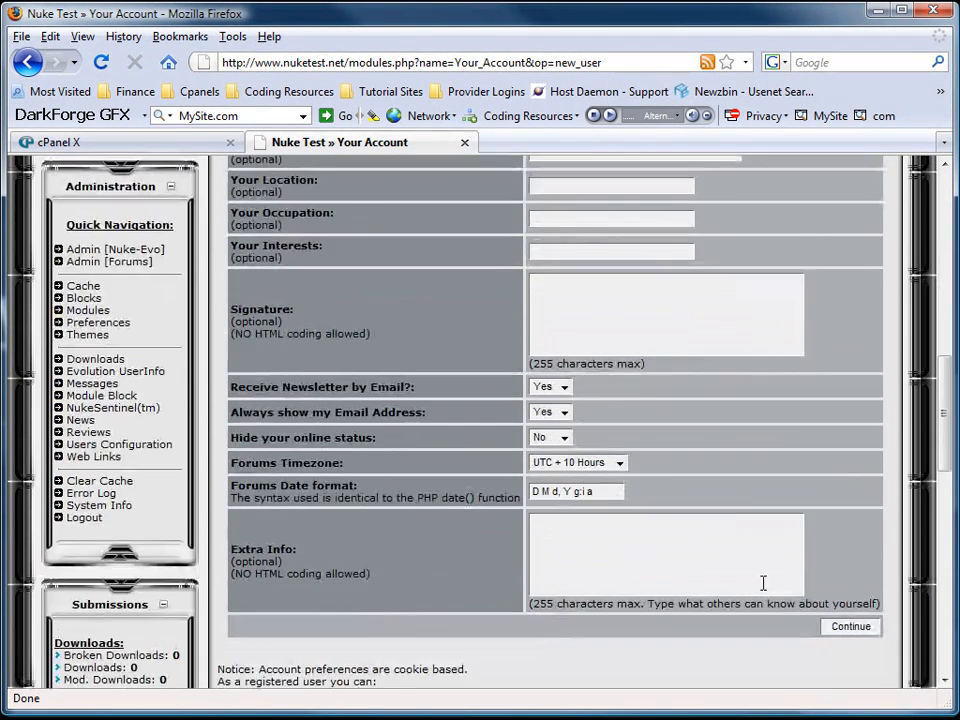
left_click(838, 627)
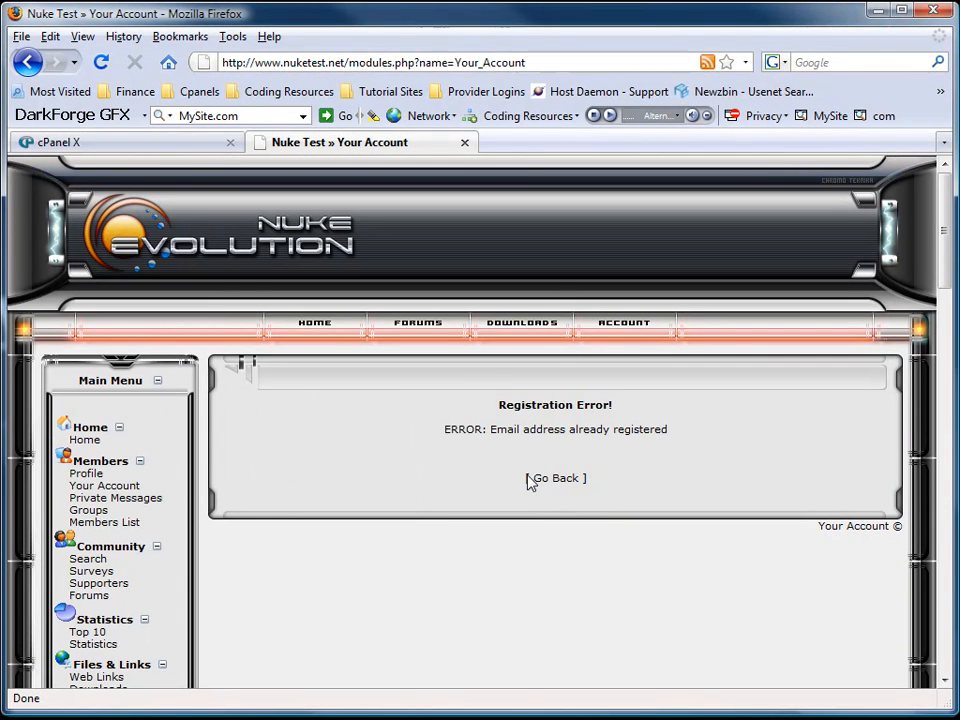
After the duplicate-email error, re-enter nickname test with a different e-mail and resubmit.
left_click(540, 484)
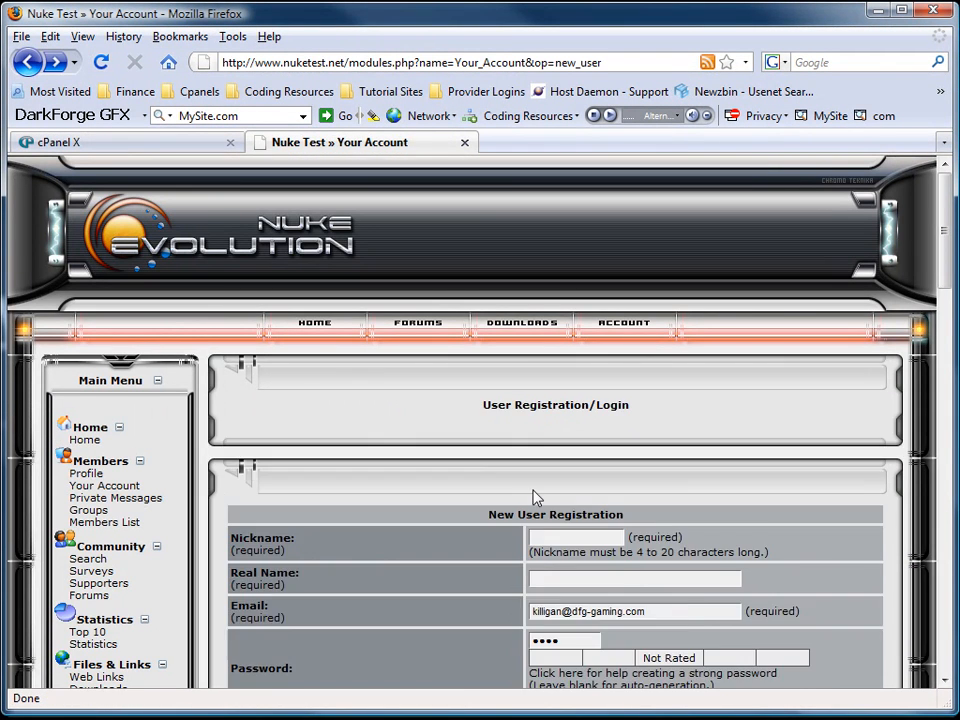
scroll(493, 482, "down", 4)
left_click(554, 322)
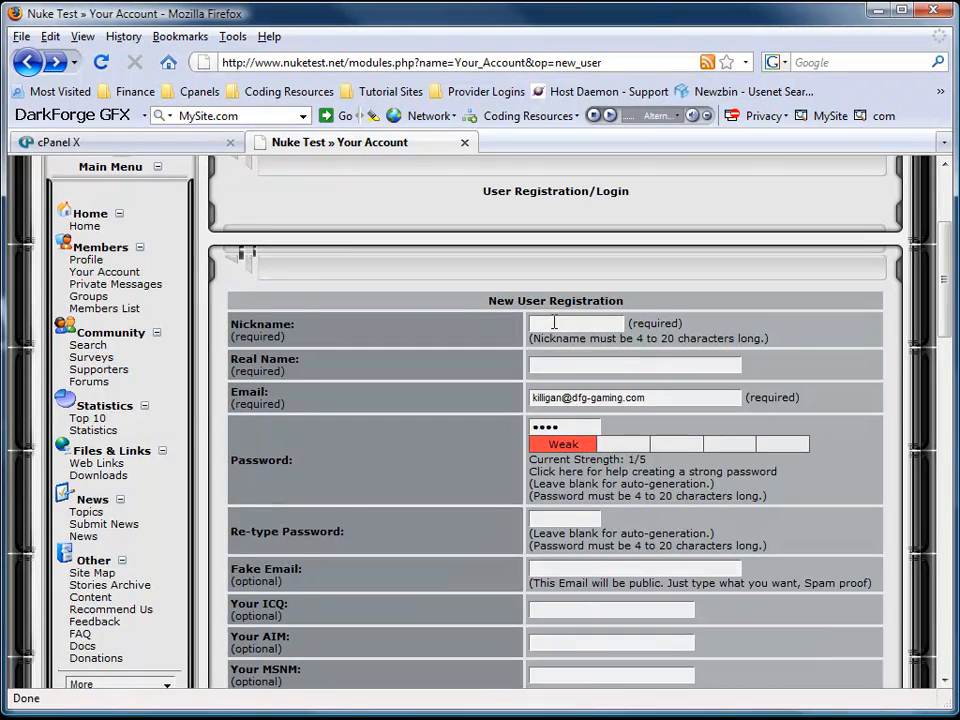
type("test")
key("Tab")
type("te")
key("Tab")
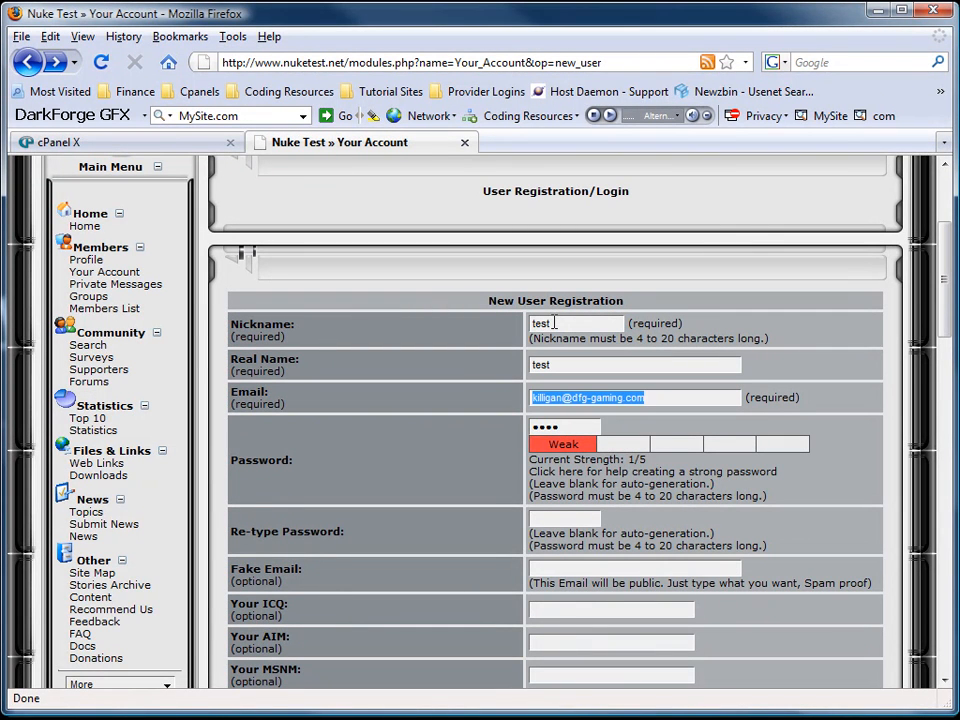
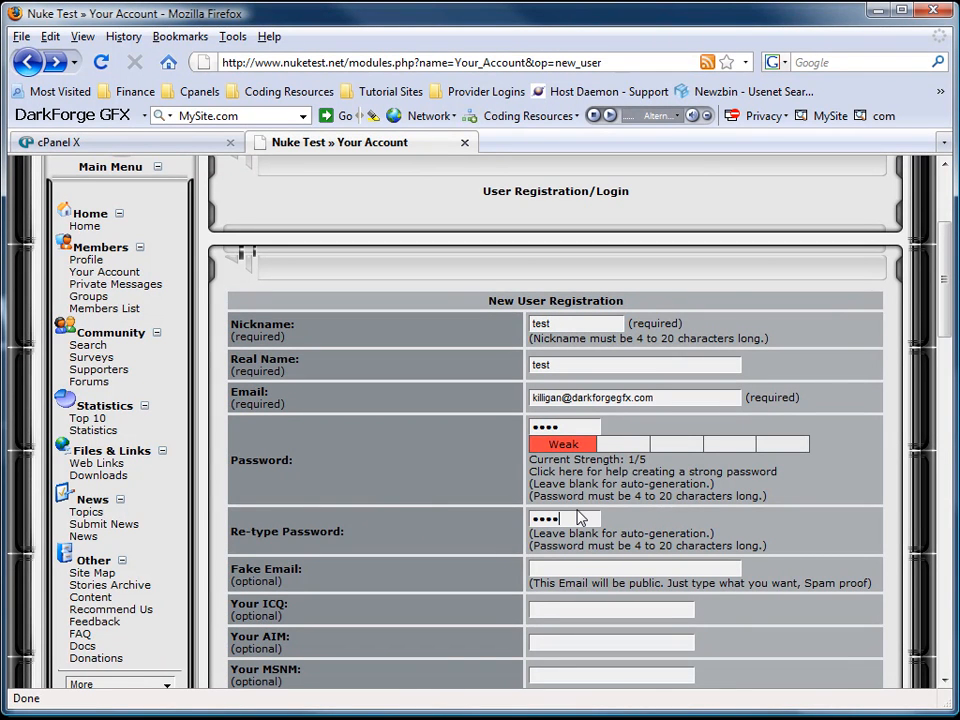
scroll(580, 518, "down", 10)
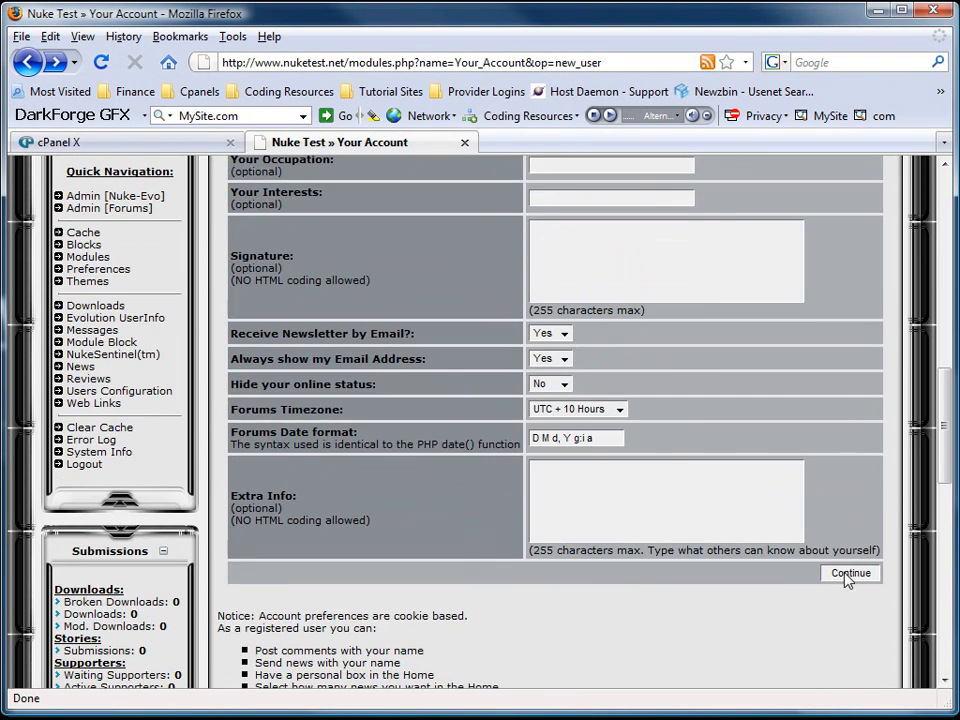
left_click(849, 573)
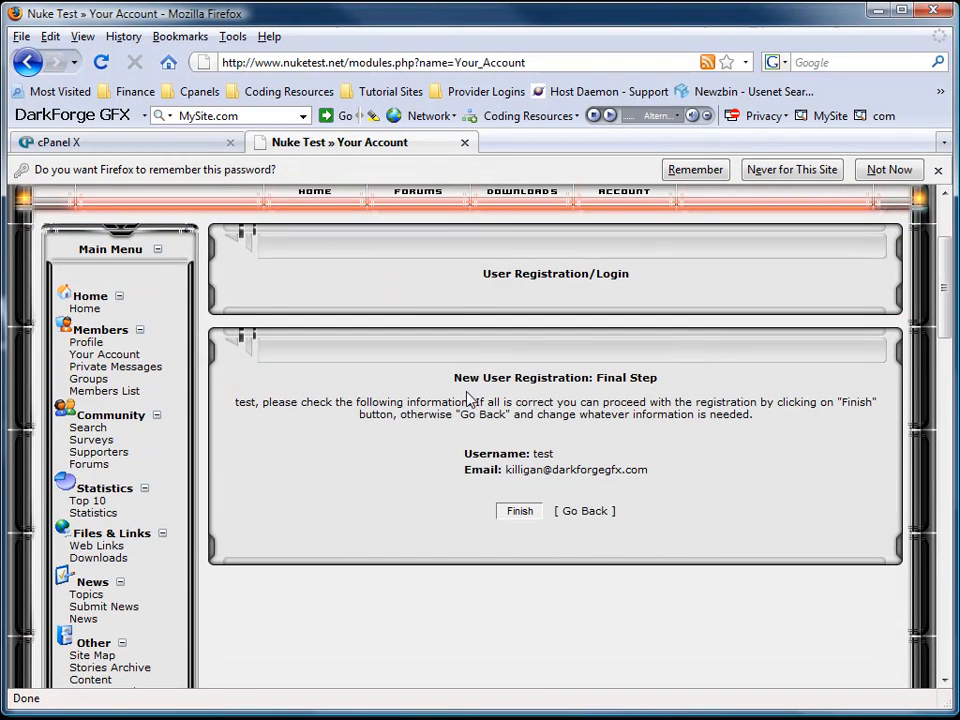
Activate the test account, then remove Story ID 1 and its comments from the home page.
left_click(509, 517)
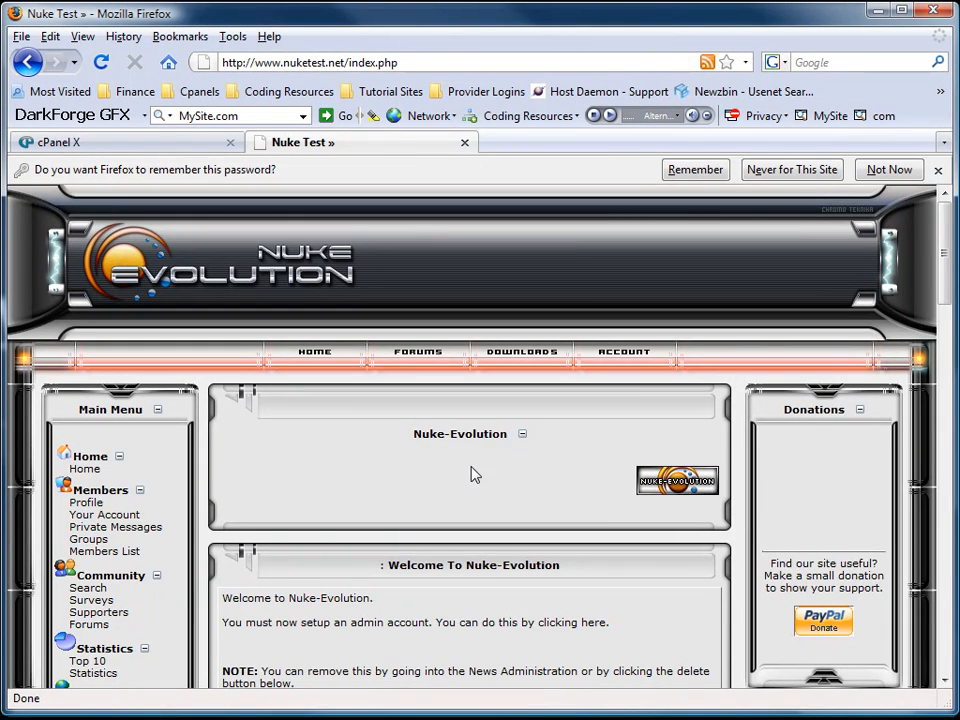
scroll(475, 475, "down", 2)
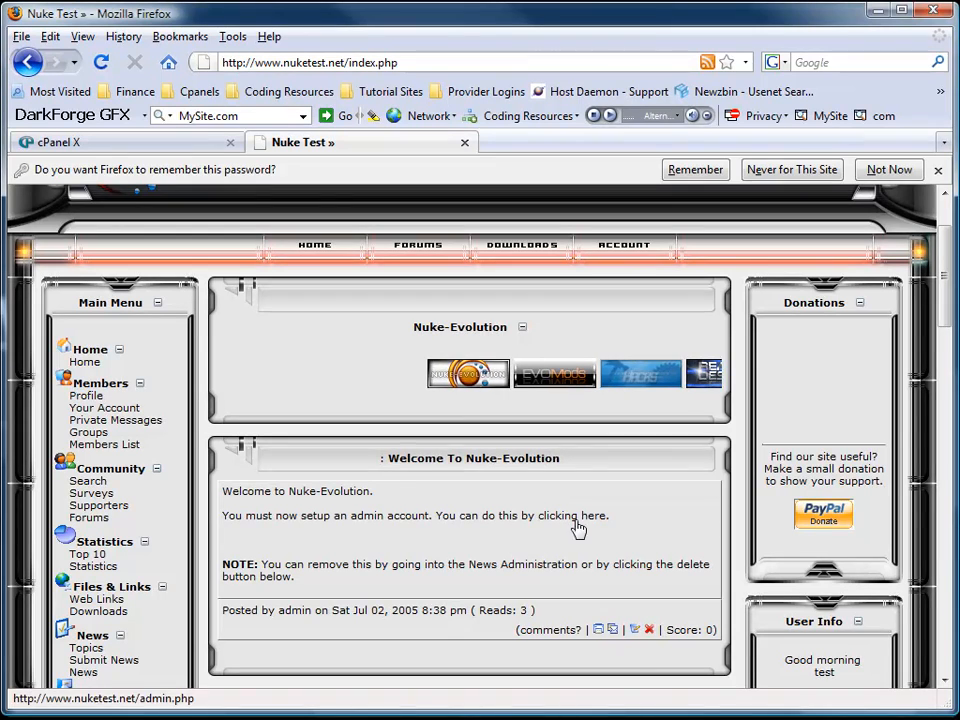
left_click(652, 636)
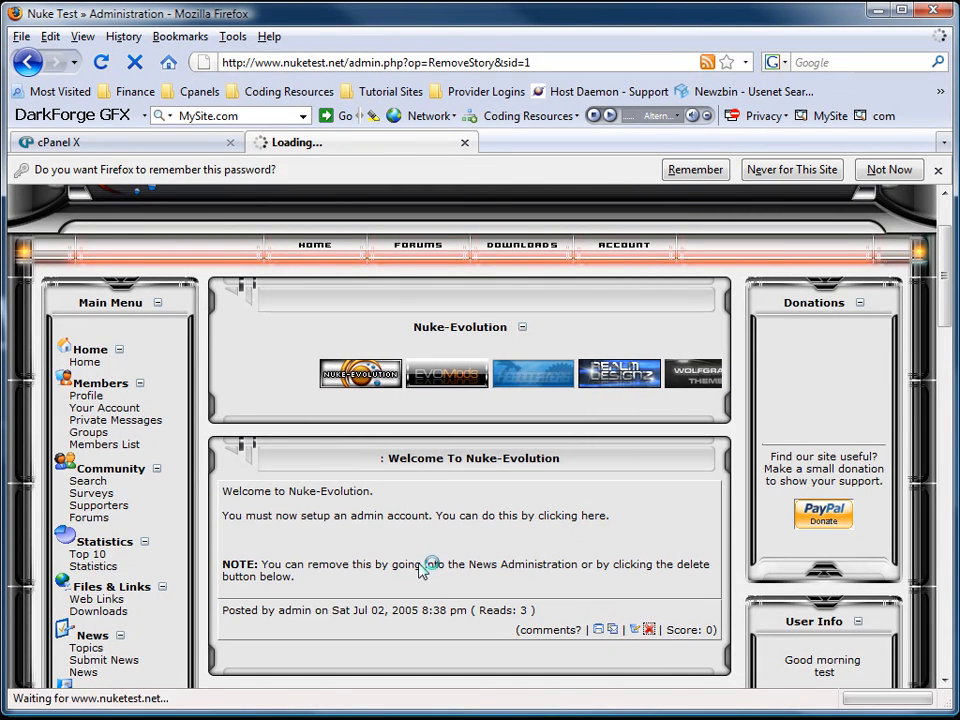
scroll(411, 566, "down", 4)
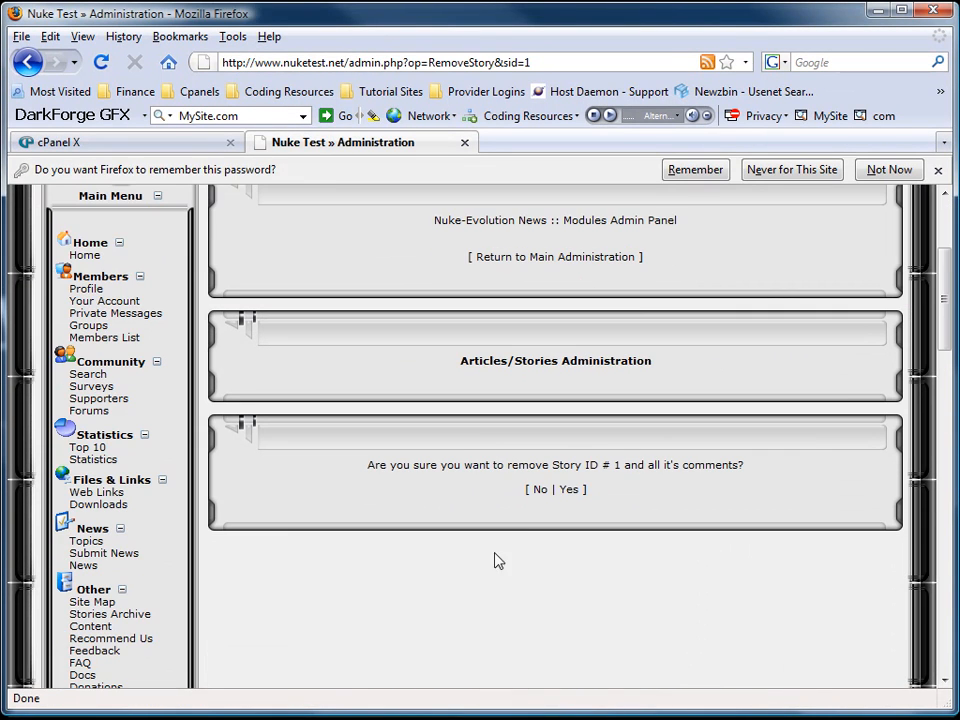
left_click(572, 492)
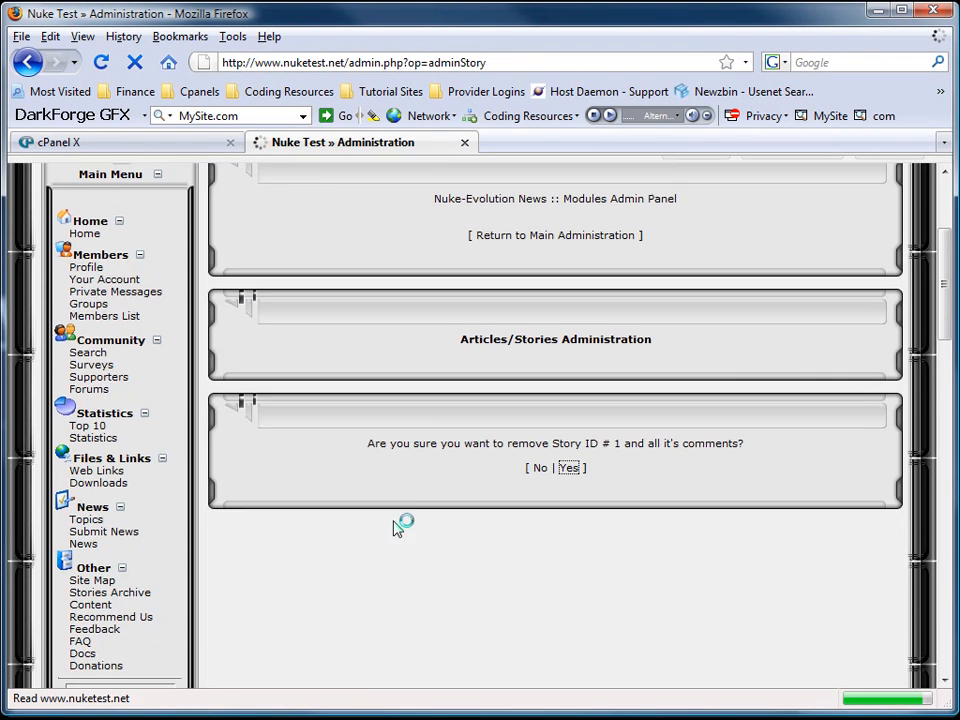
Return to Main Administration and open the Your Account module's User's Administration page.
scroll(347, 363, "up", 2)
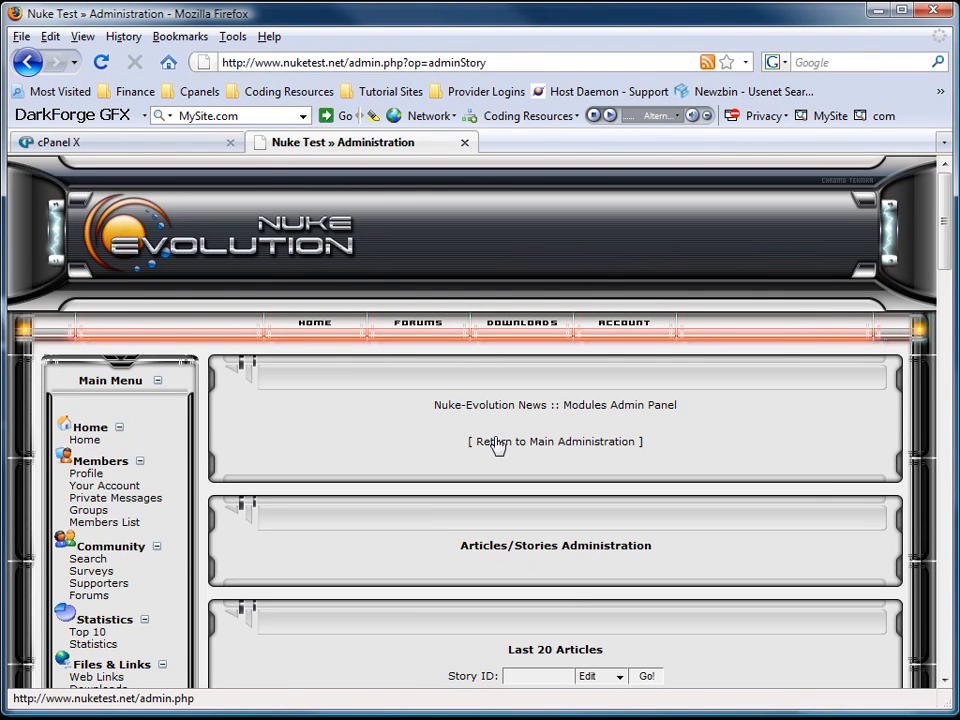
left_click(490, 438)
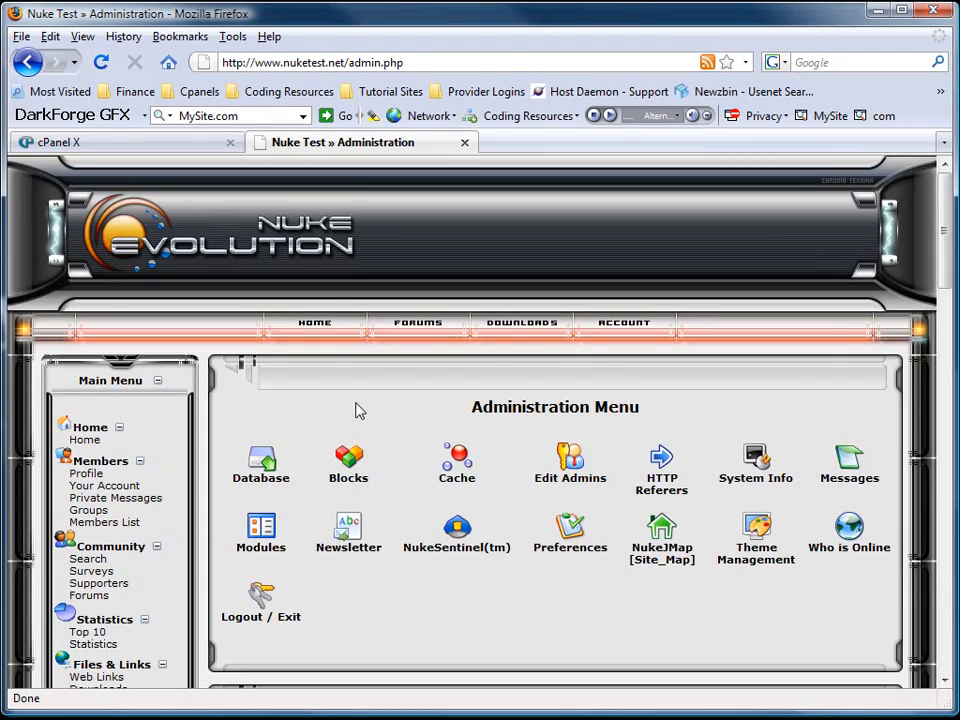
scroll(360, 410, "down", 8)
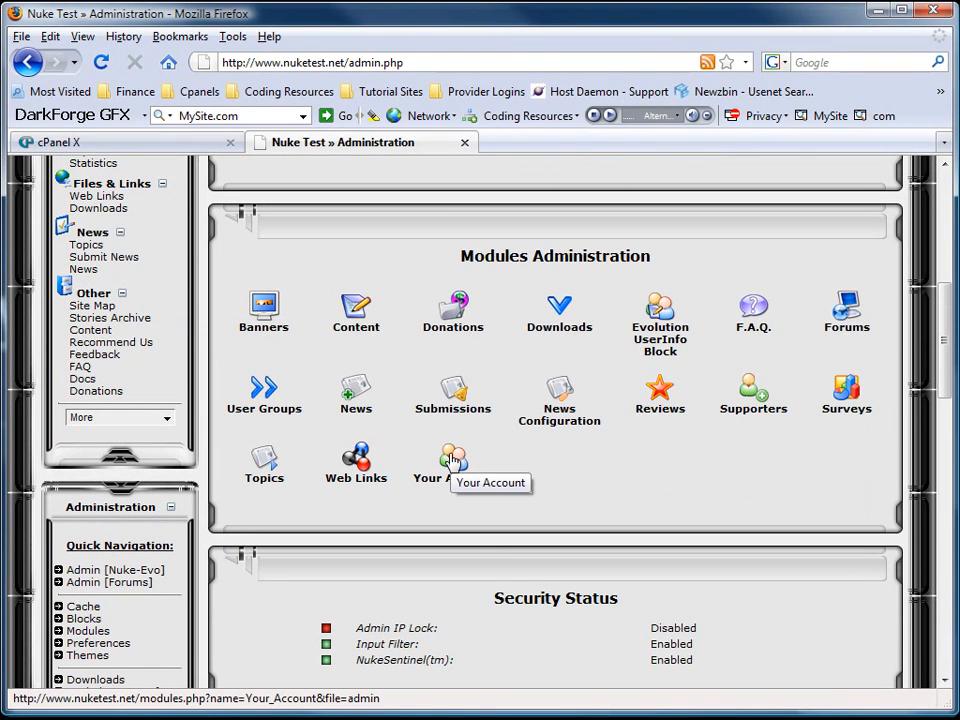
scroll(455, 460, "down", 4)
scroll(465, 450, "up", 3)
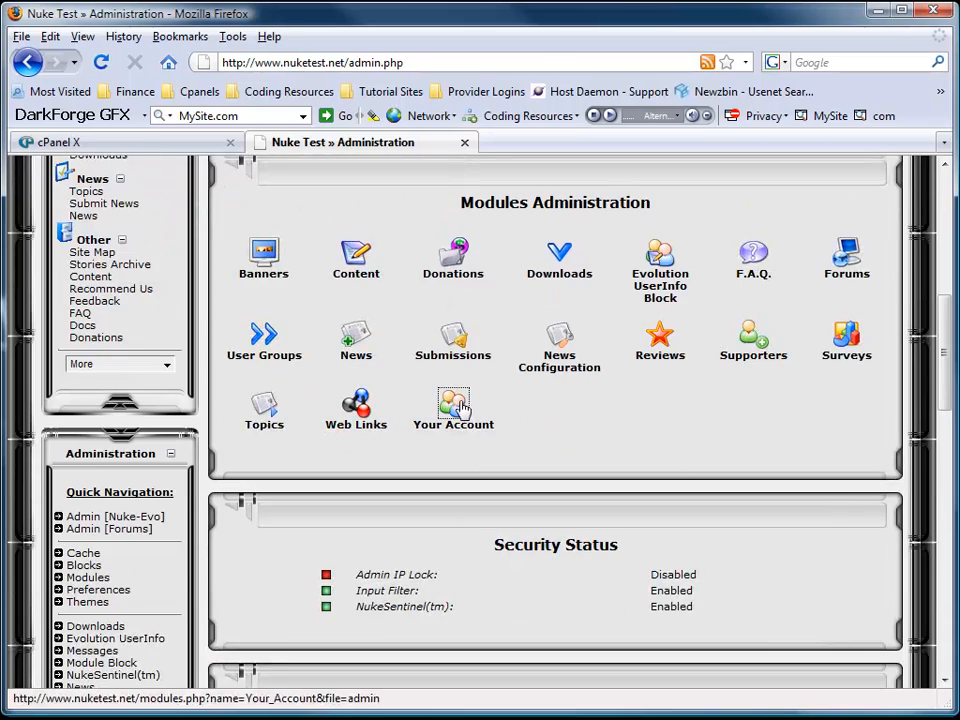
left_click(452, 405)
scroll(505, 445, "down", 5)
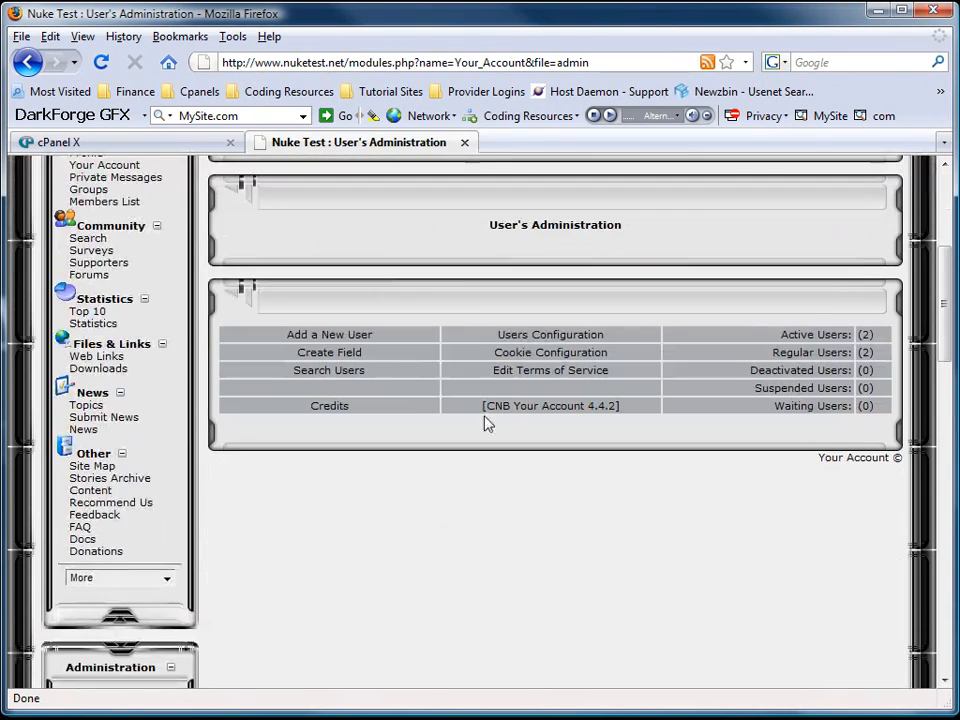
In Users Configuration, set 'Use Email Activation?' to Yes and save the changes.
left_click(533, 340)
scroll(377, 426, "down", 8)
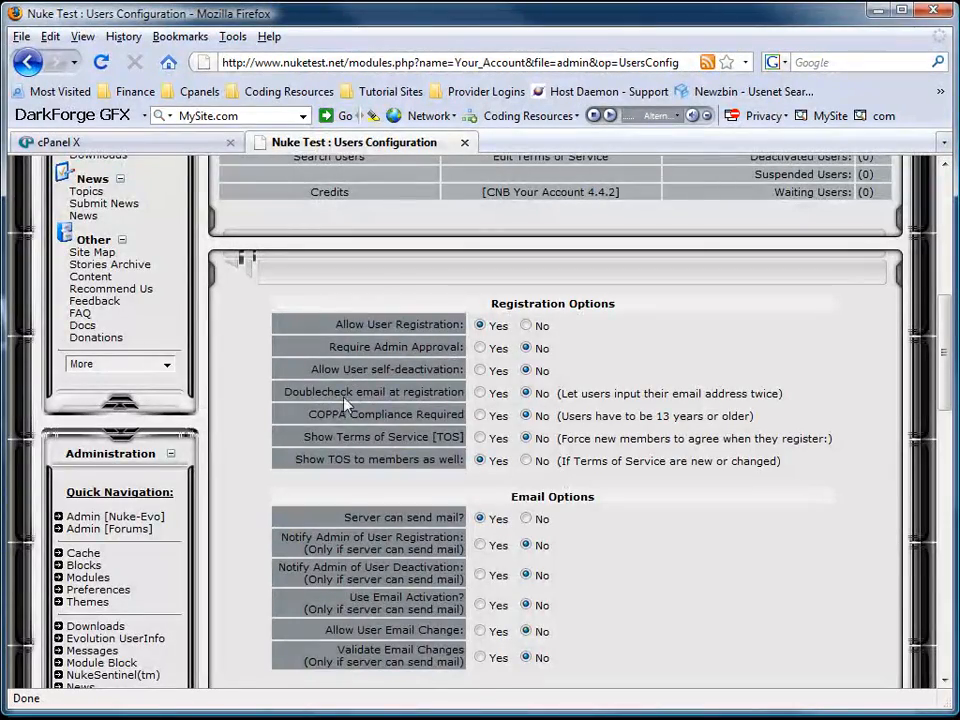
scroll(330, 515, "down", 6)
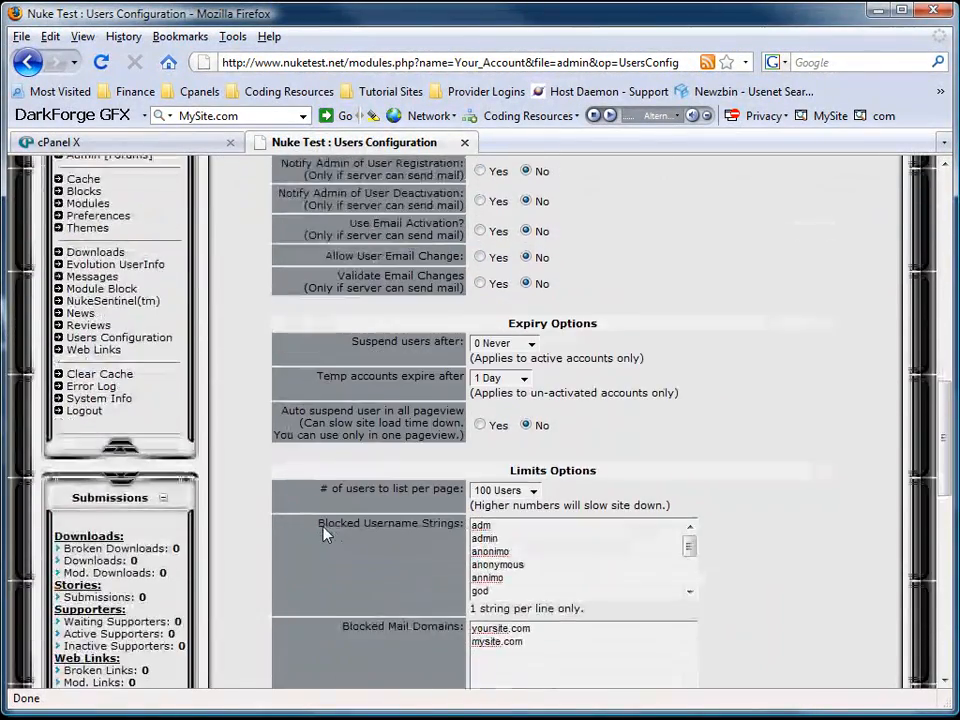
scroll(325, 535, "down", 3)
scroll(326, 534, "up", 5)
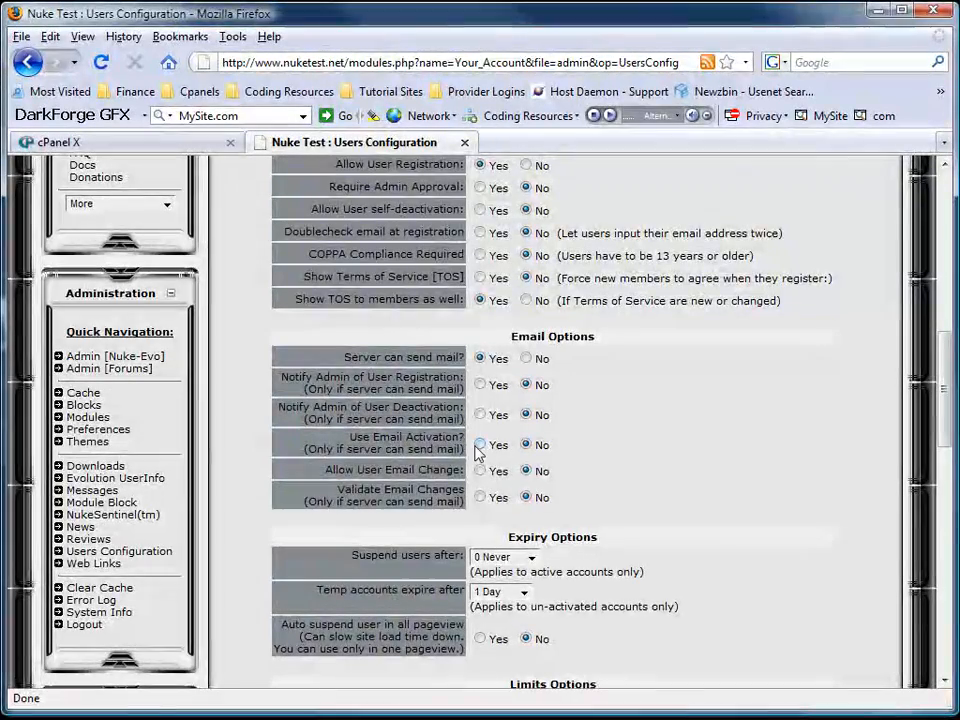
left_click(480, 444)
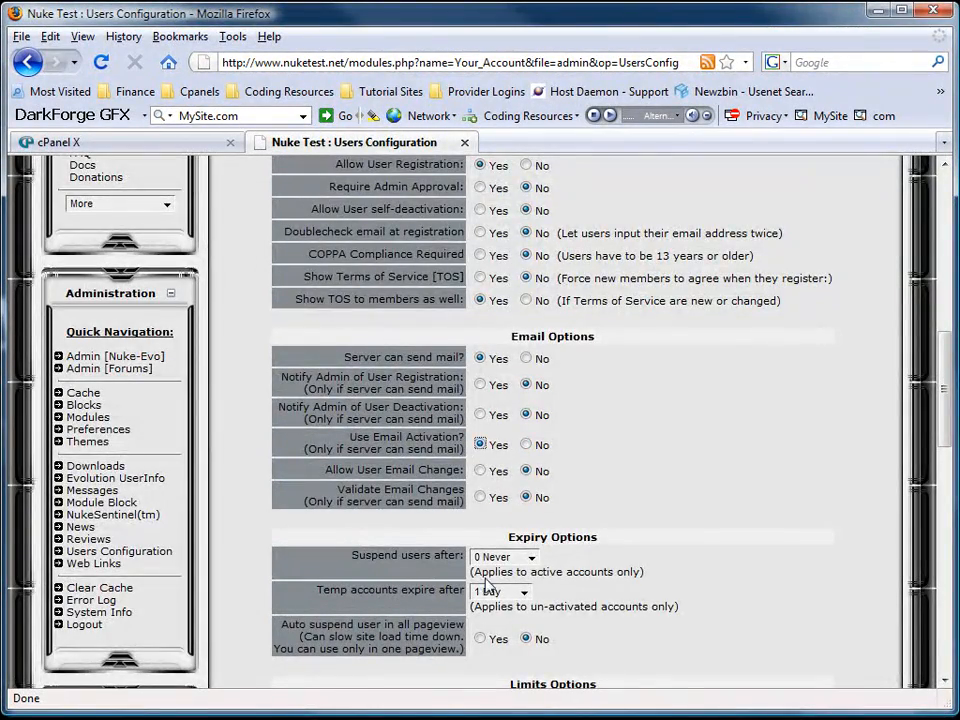
scroll(480, 580, "down", 12)
left_click(552, 519)
scroll(350, 460, "down", 5)
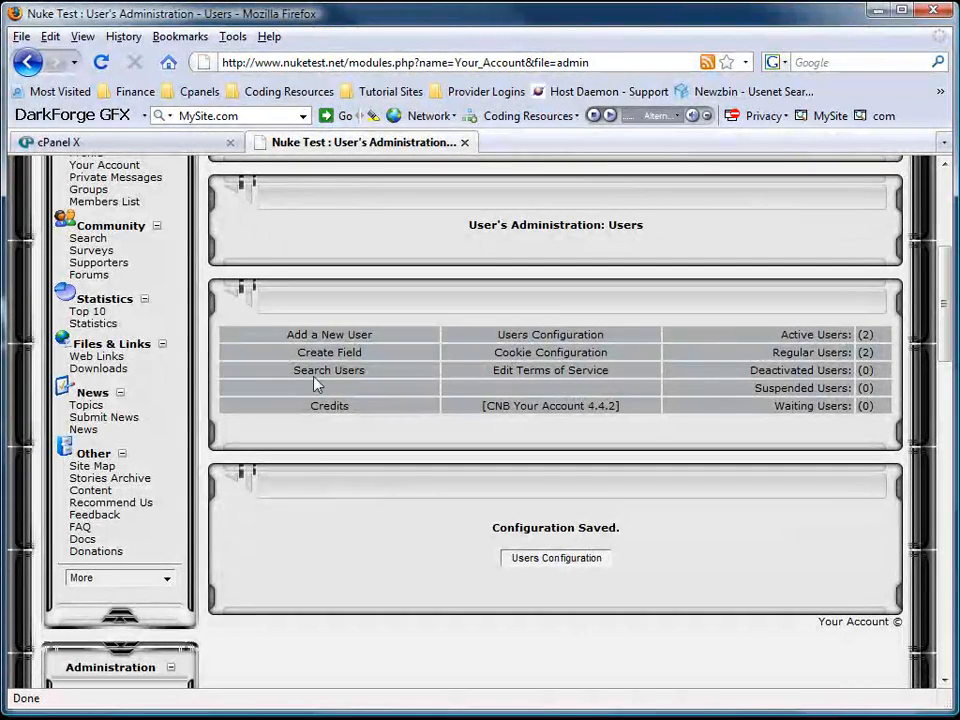
scroll(316, 383, "up", 6)
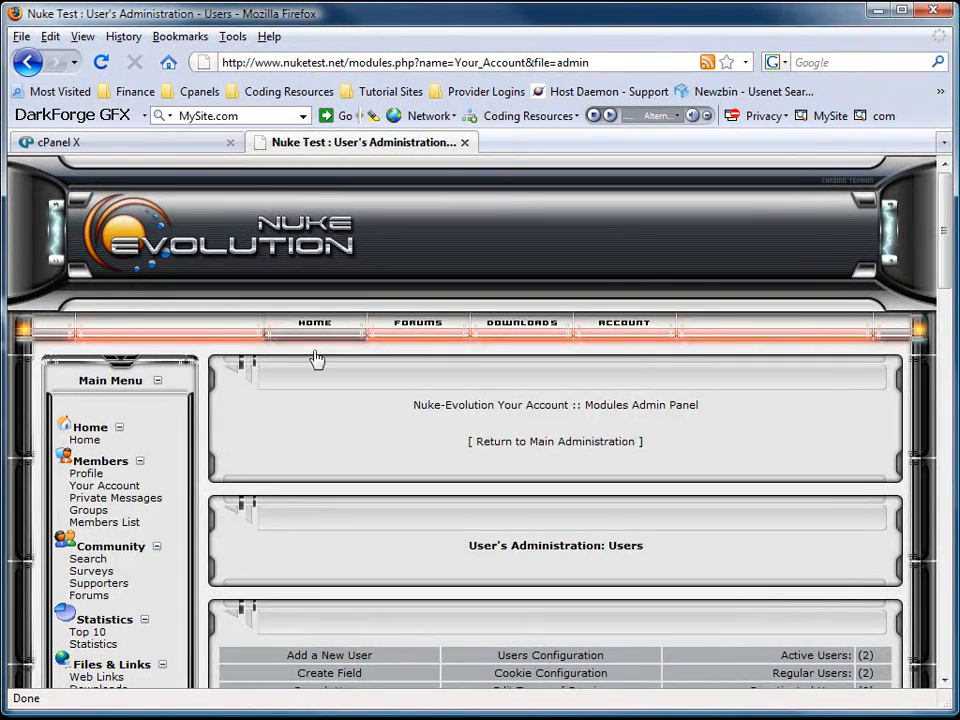
scroll(156, 510, "down", 10)
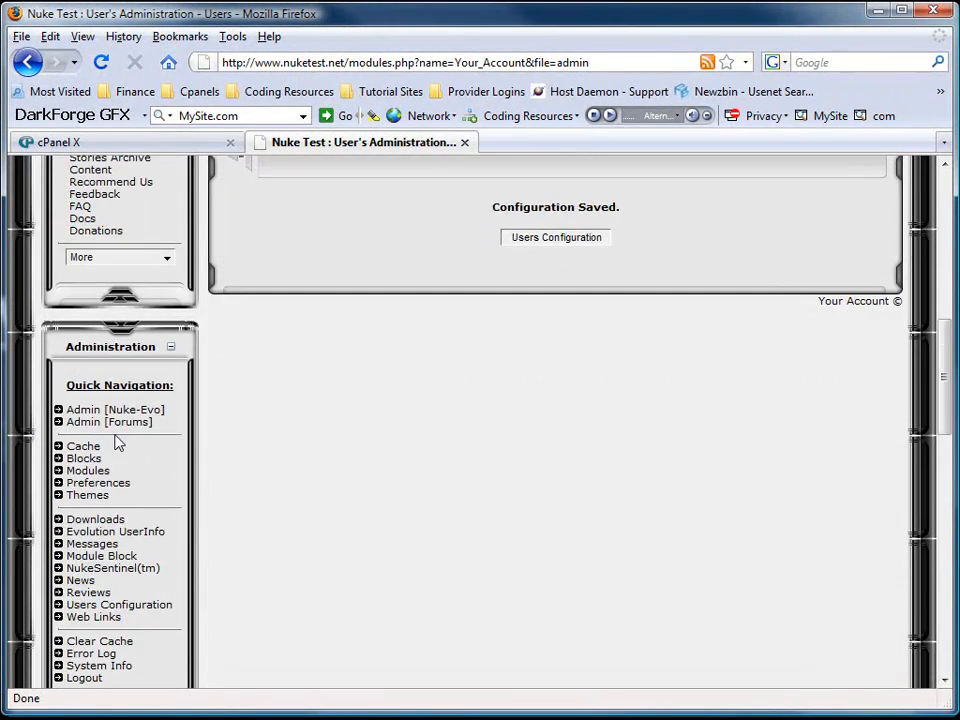
Open Admin [Forums] to show the phpBB panel with Forum Statistics and Who is Online.
left_click(120, 422)
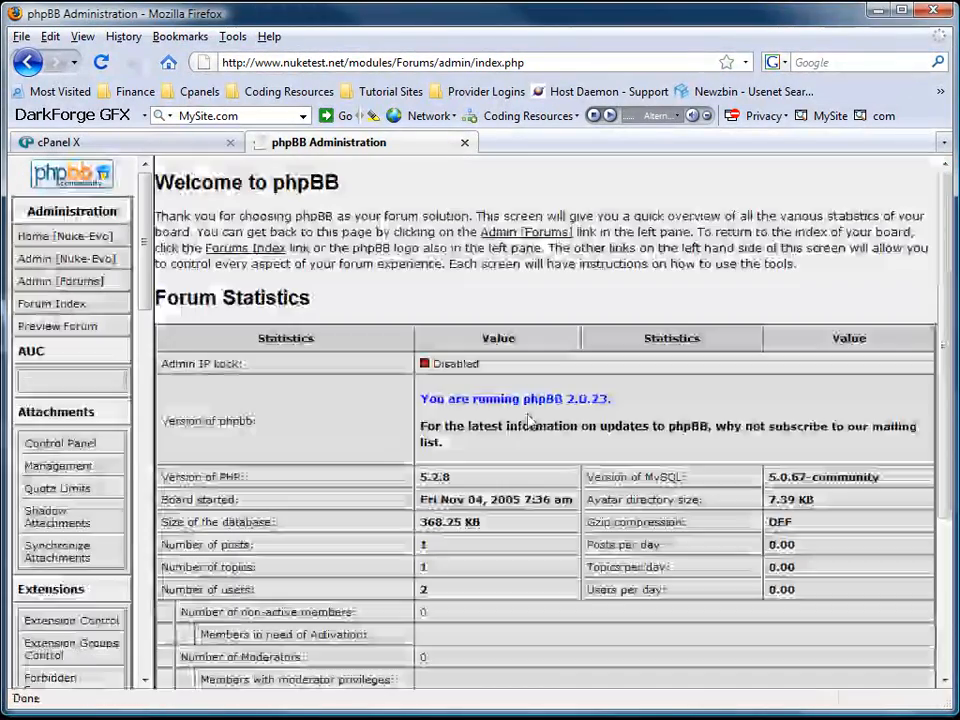
scroll(386, 369, "down", 4)
scroll(101, 414, "down", 2)
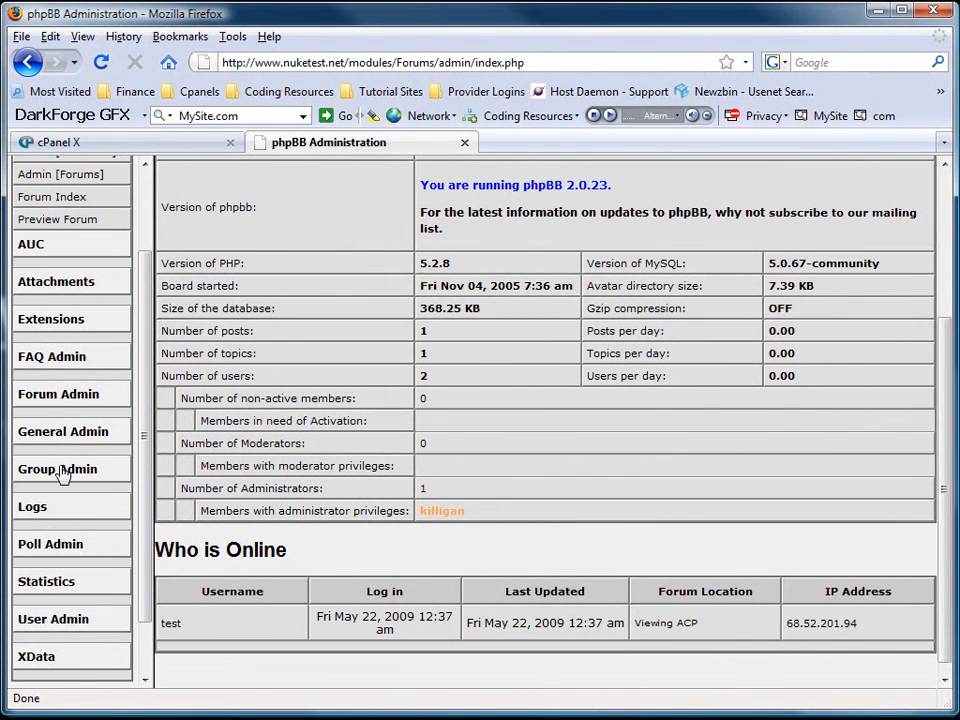
scroll(50, 330, "up", 1)
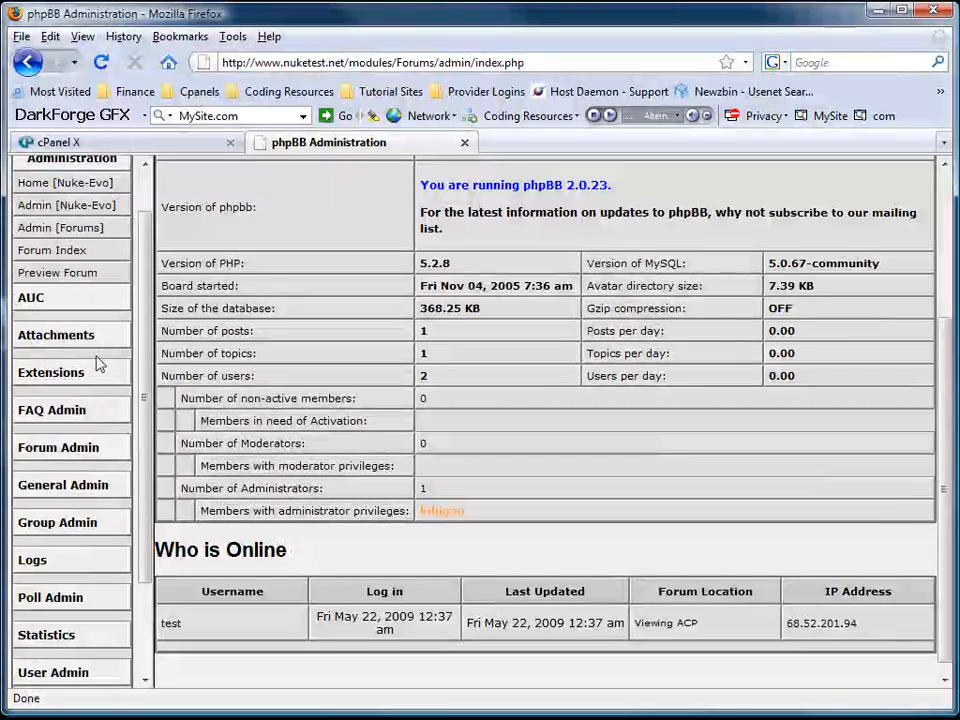
Open the Advanced Username Color configuration page.
left_click(38, 299)
left_click(60, 354)
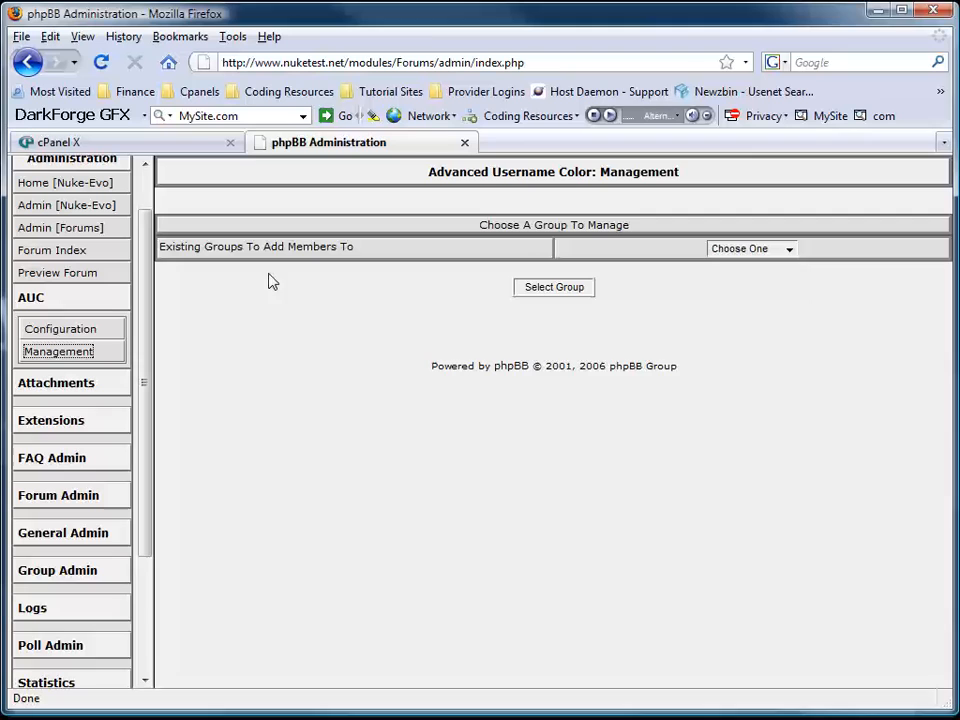
left_click(60, 329)
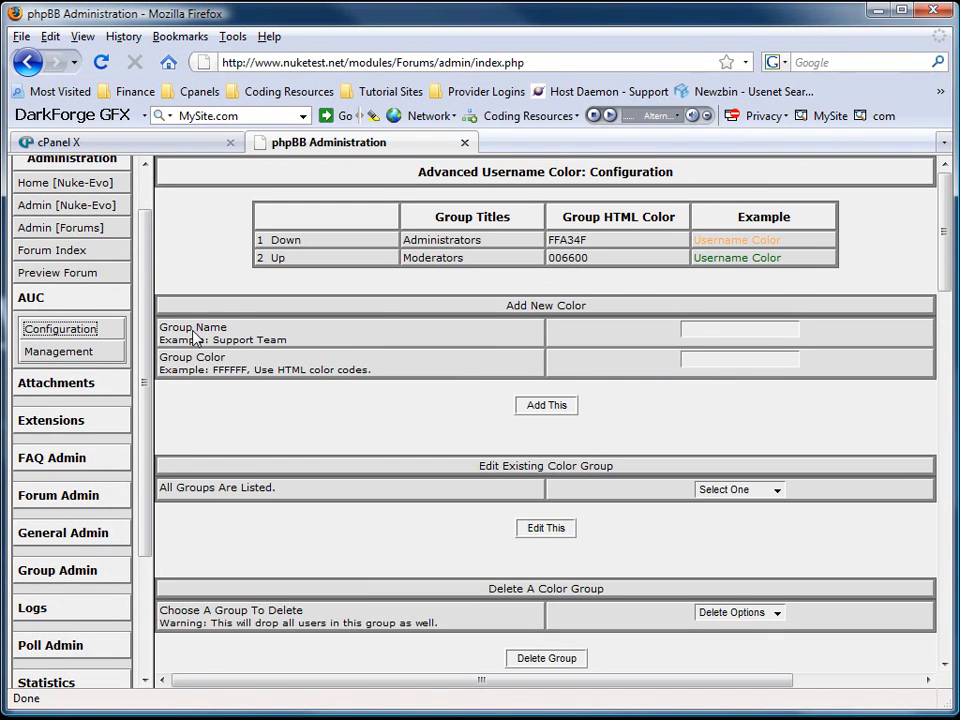
scroll(371, 400, "down", 7)
scroll(371, 400, "up", 6)
Add a colour group named 'test' with colour ff0000, copied from the colour chart.
left_click(730, 278)
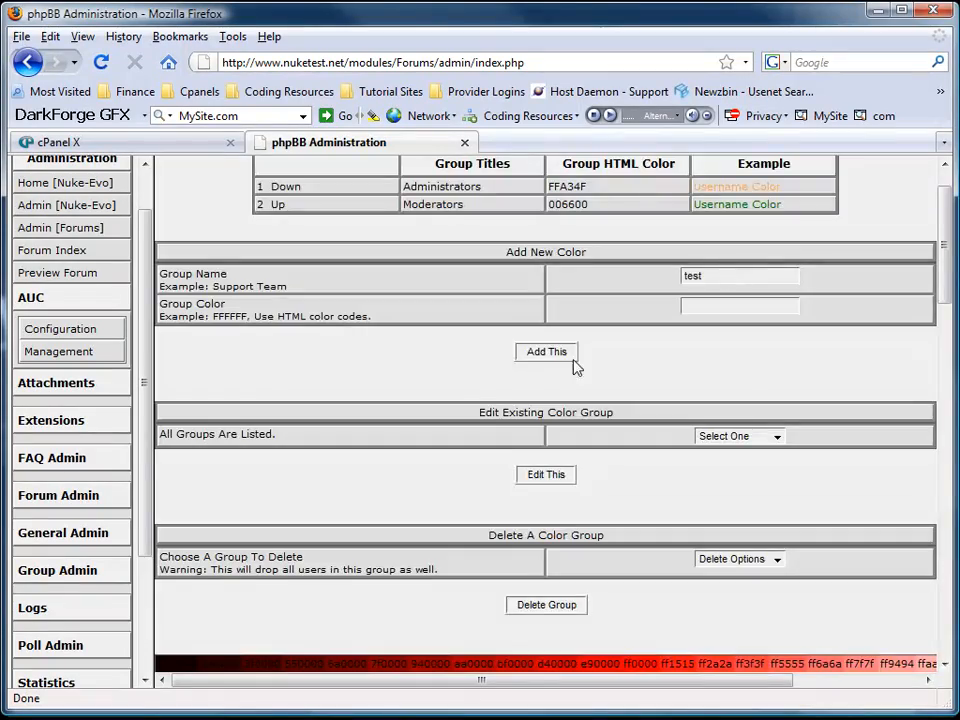
scroll(489, 446, "down", 6)
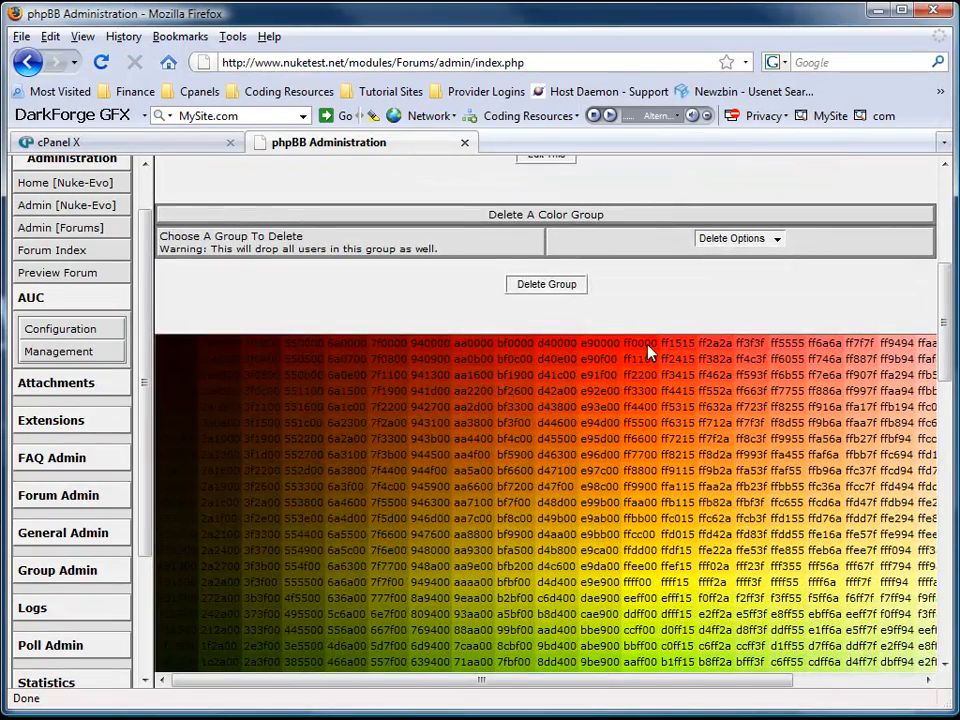
left_click_drag(636, 350, 628, 348)
key("ctrl+c")
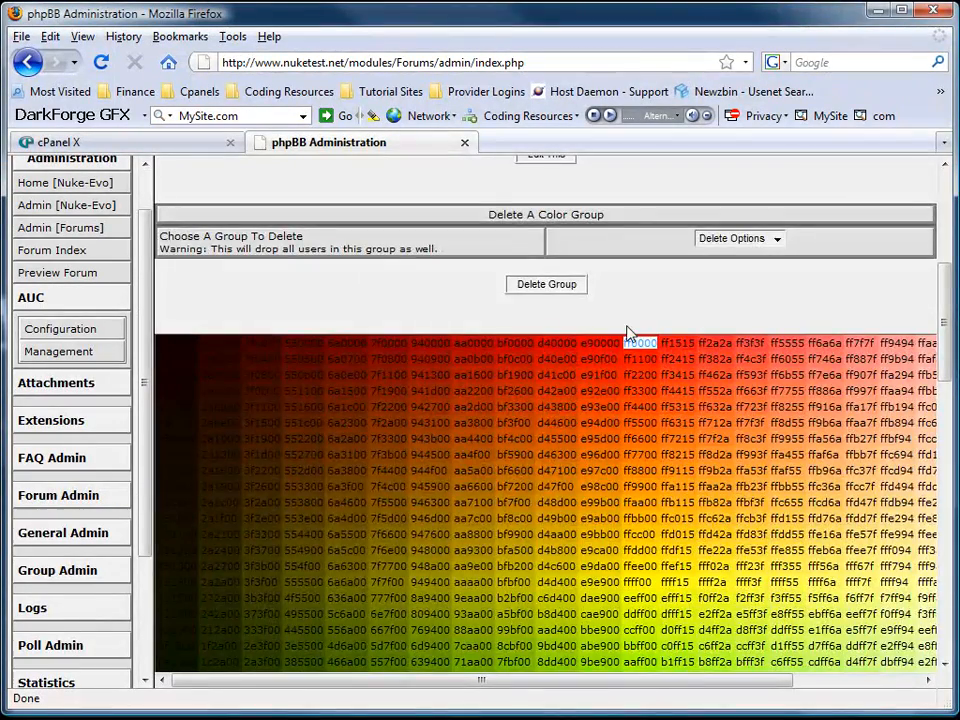
scroll(630, 338, "up", 6)
left_click(694, 309)
key("ctrl+v")
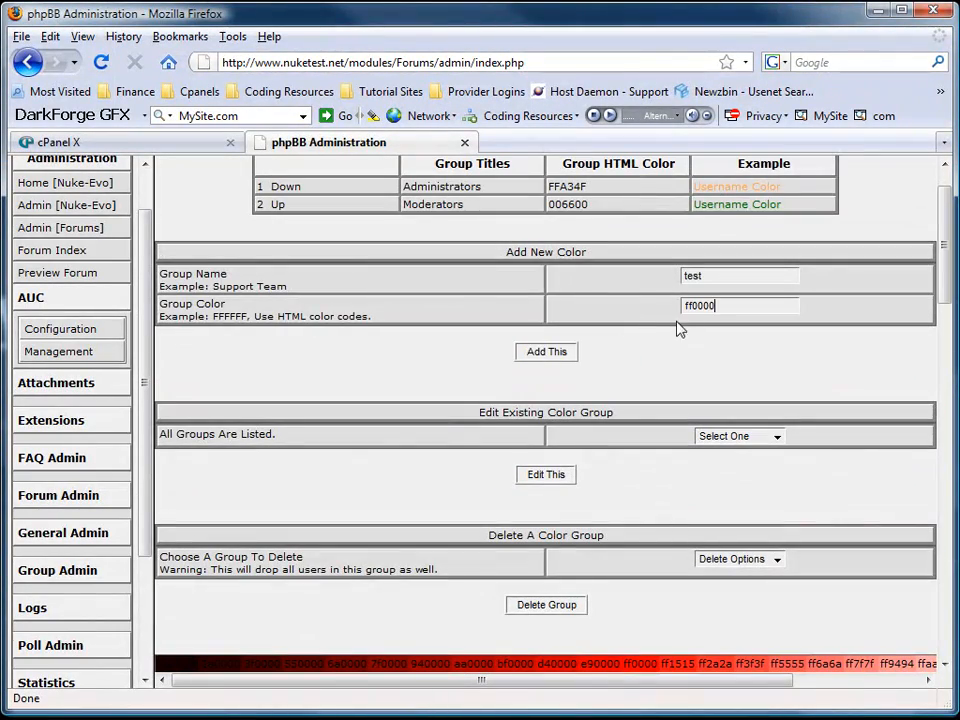
left_click(546, 352)
left_click(552, 250)
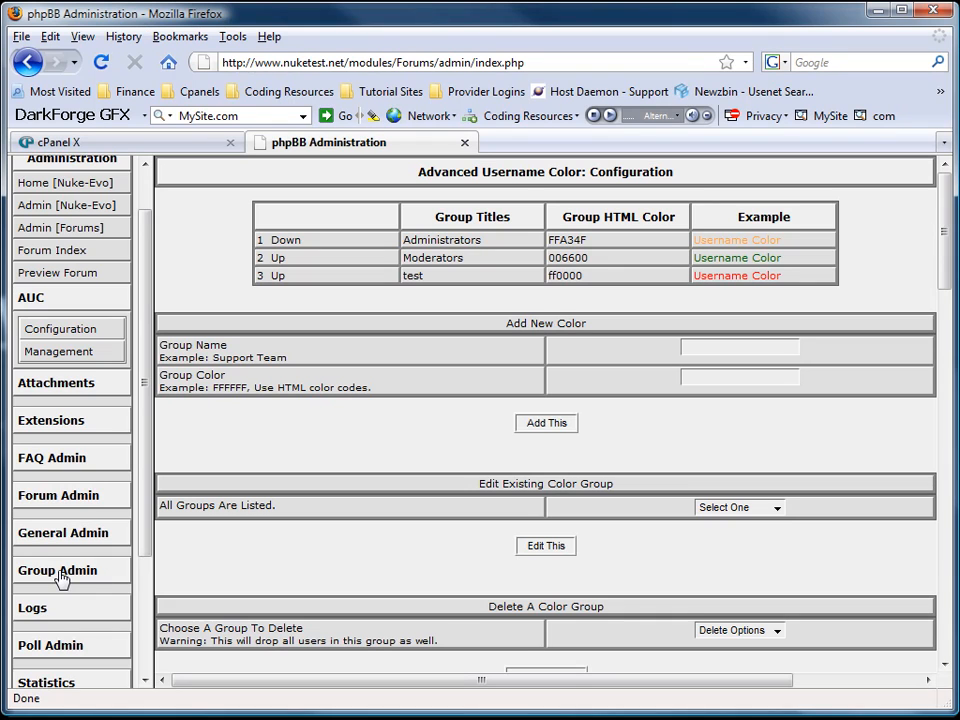
scroll(60, 578, "down", 3)
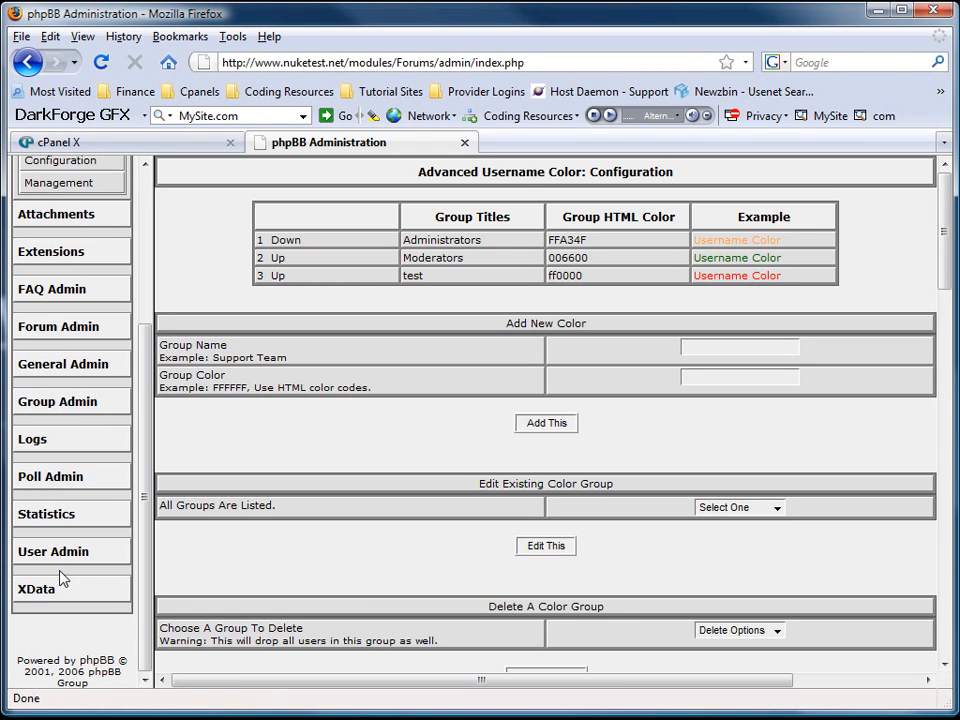
Add a new forum rank titled 'test' through User Admin > Ranks.
left_click(55, 556)
scroll(64, 580, "down", 3)
left_click(42, 536)
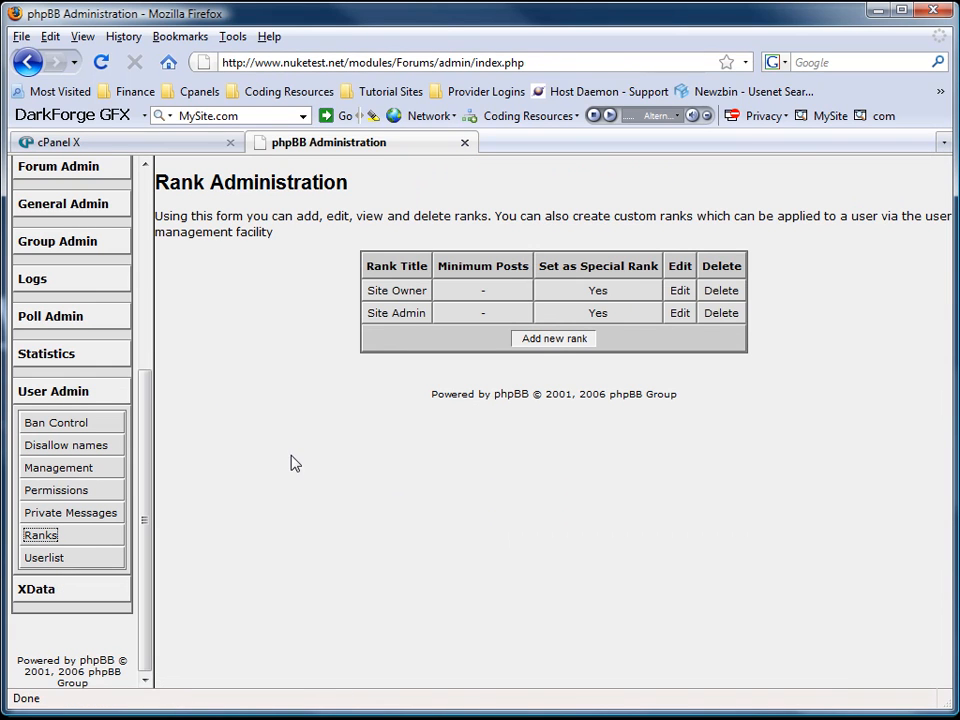
left_click(556, 340)
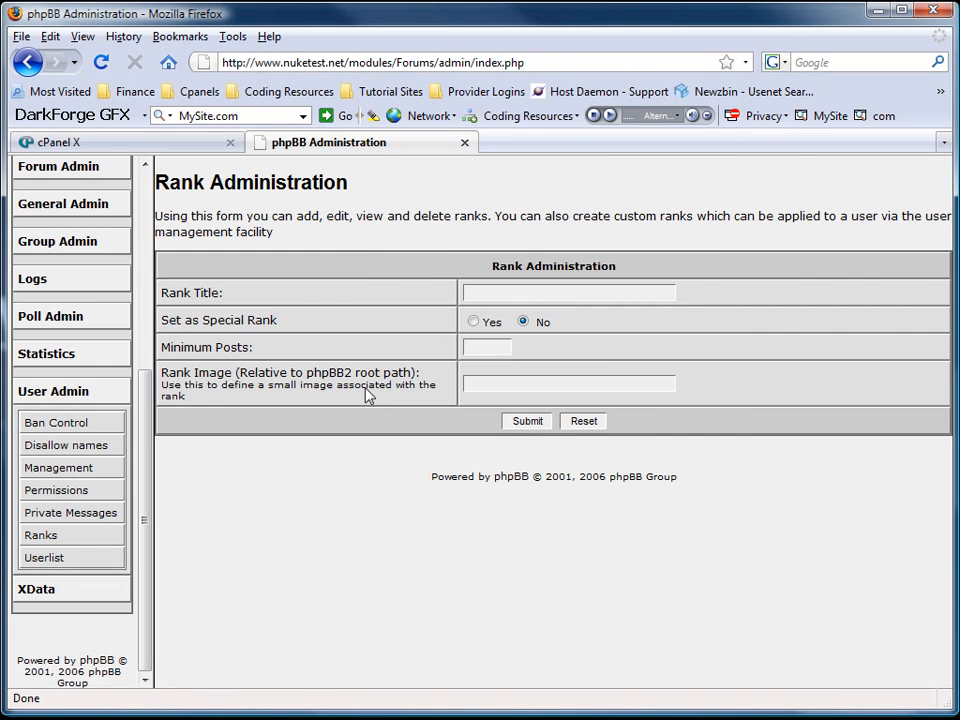
type("test")
left_click(474, 321)
left_click(528, 421)
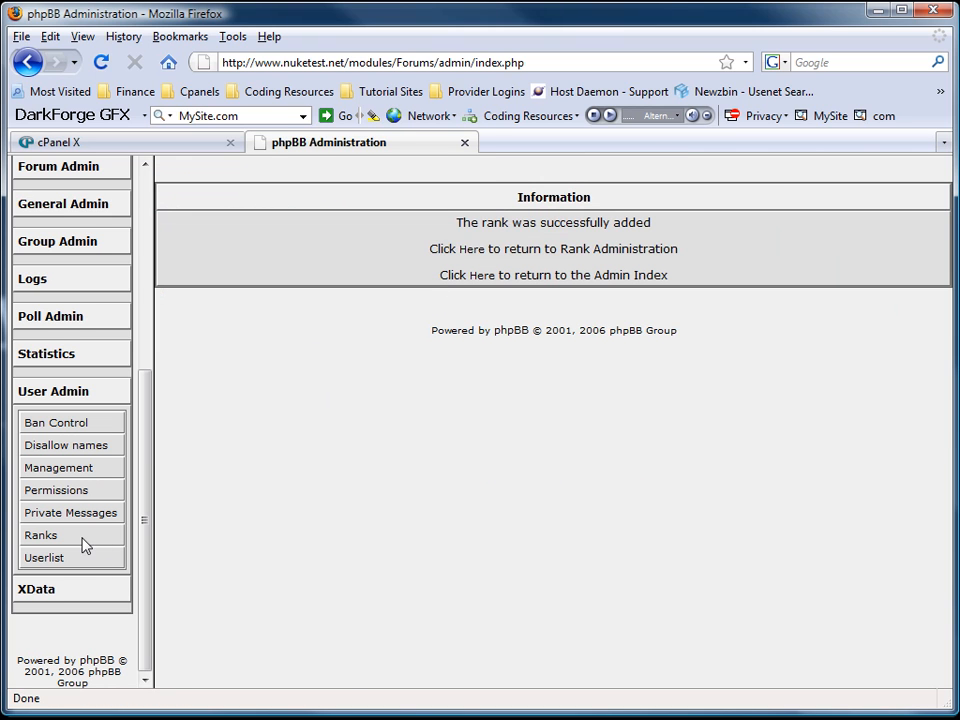
scroll(68, 340, "up", 1)
left_click(66, 298)
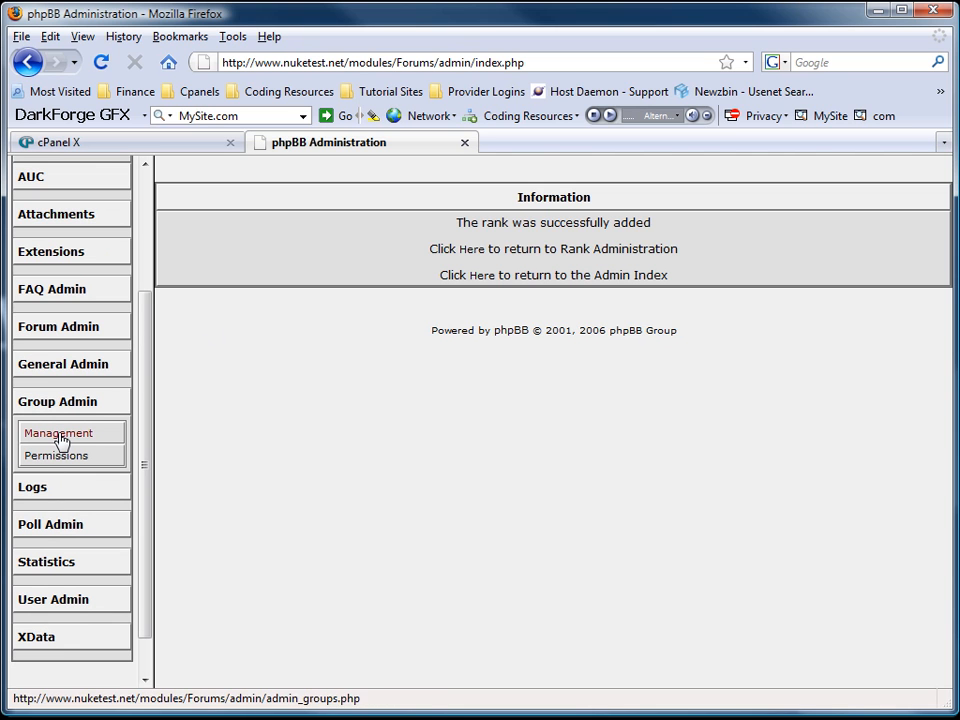
Start a new group in Group Admin > Management with the admin user as its moderator.
left_click(59, 437)
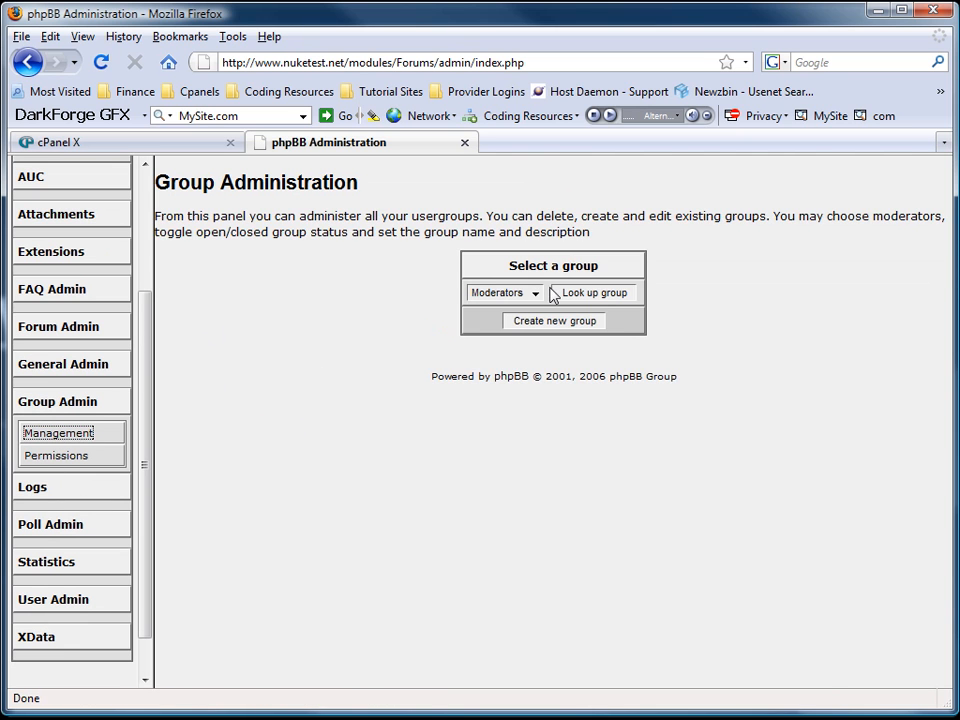
left_click(536, 293)
left_click(537, 296)
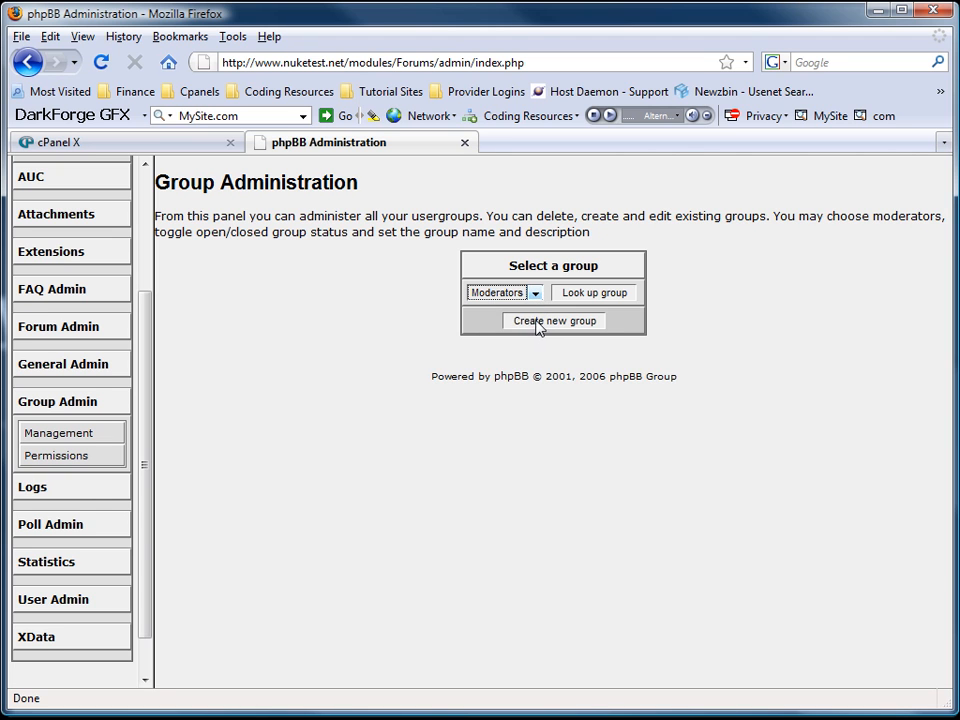
left_click(550, 322)
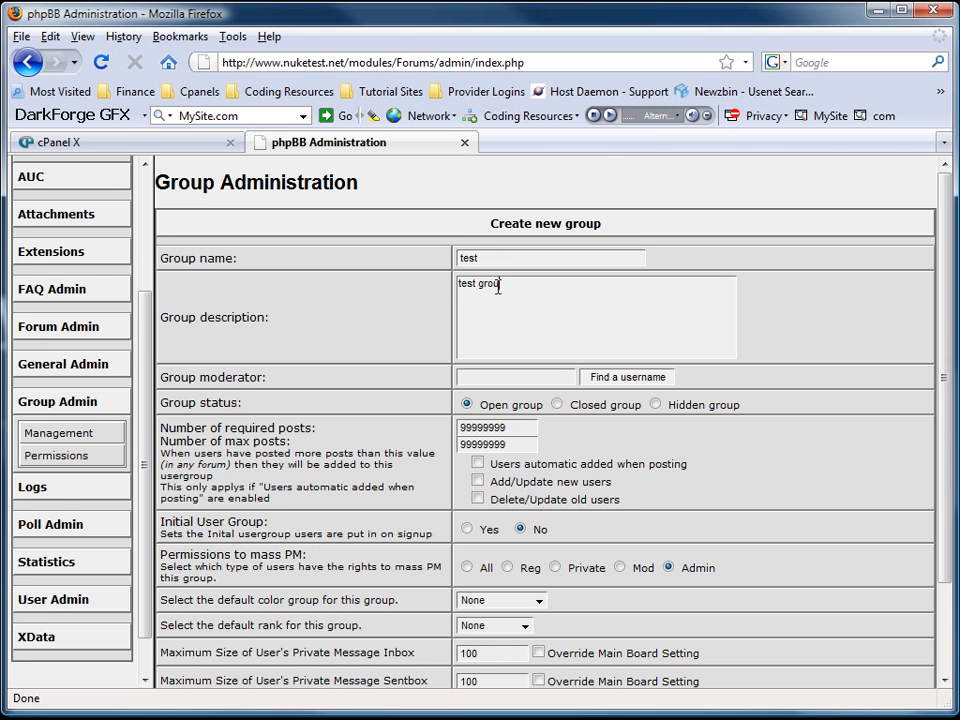
key("Tab")
type("kill")
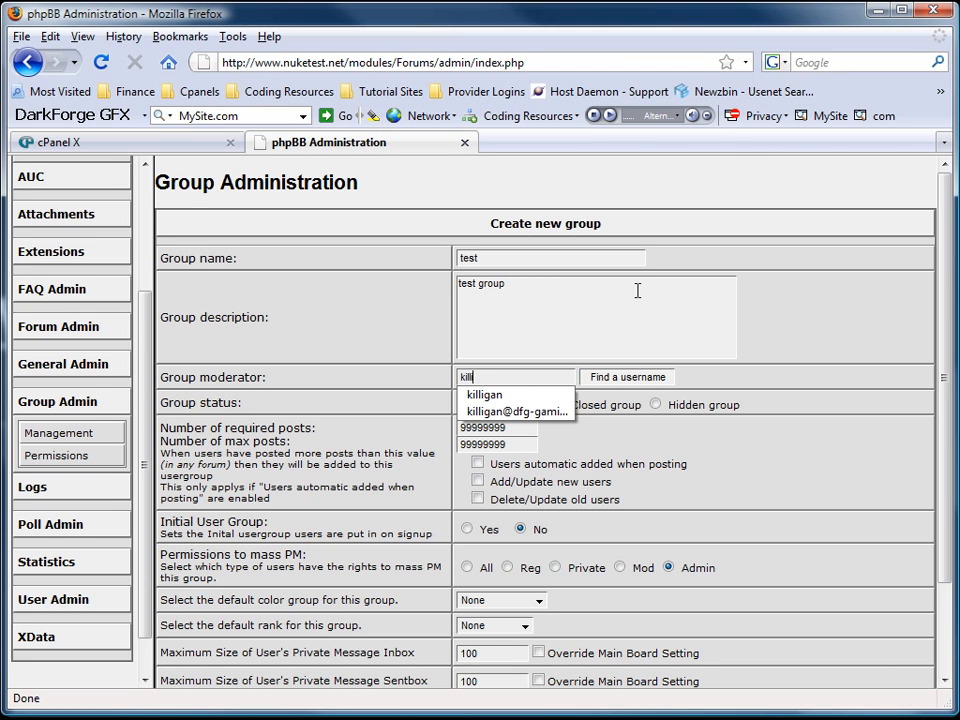
left_click(820, 352)
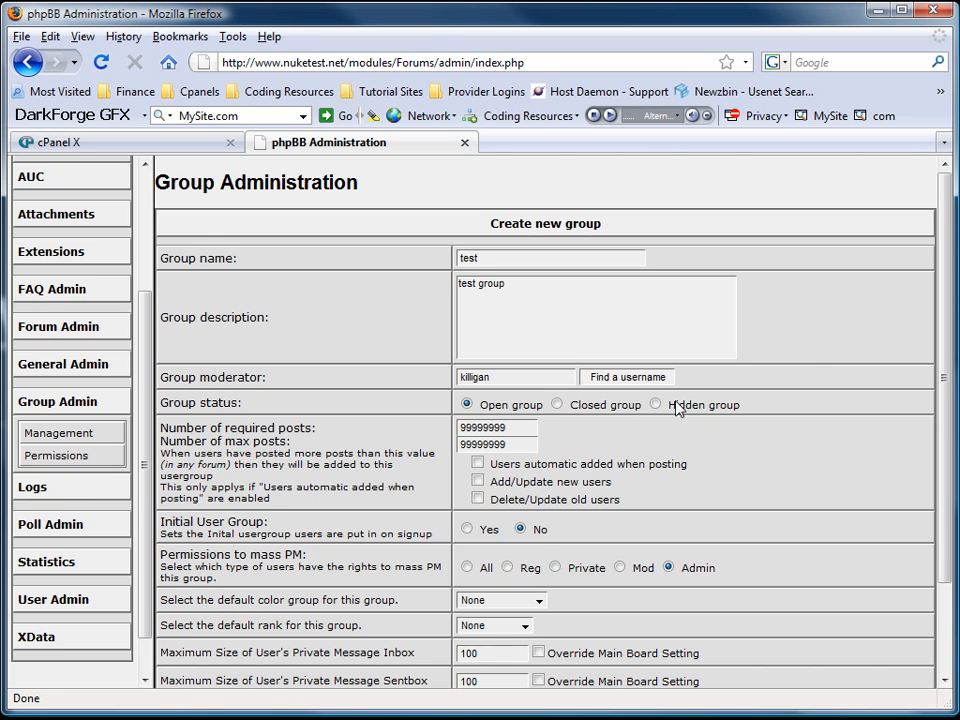
Set the group's default colour group and default rank to test, then create it.
scroll(395, 438, "down", 1)
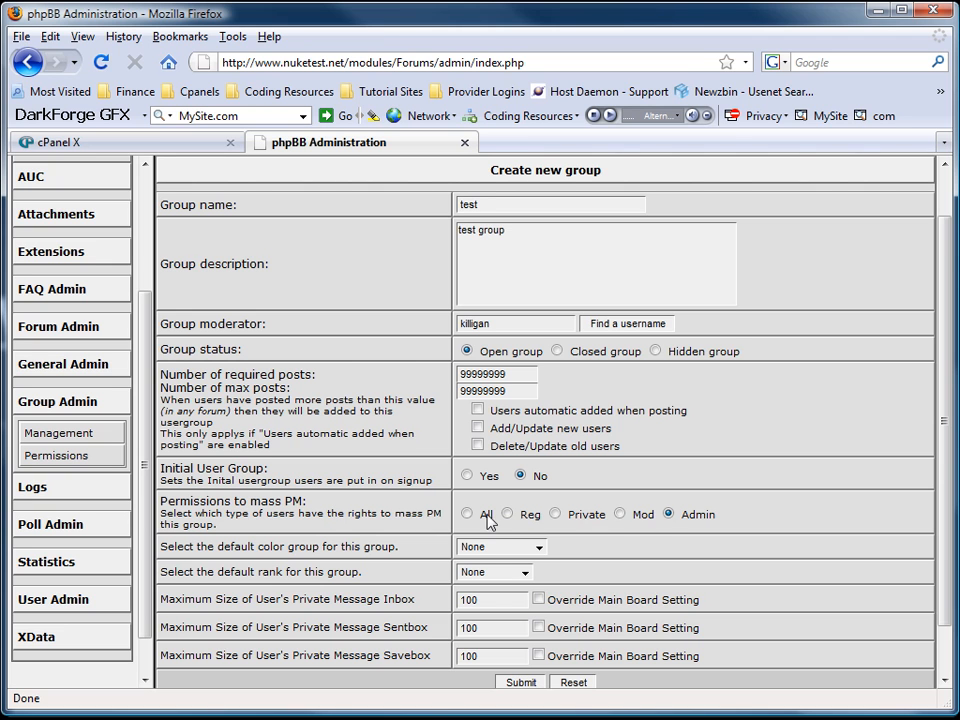
scroll(548, 519, "down", 1)
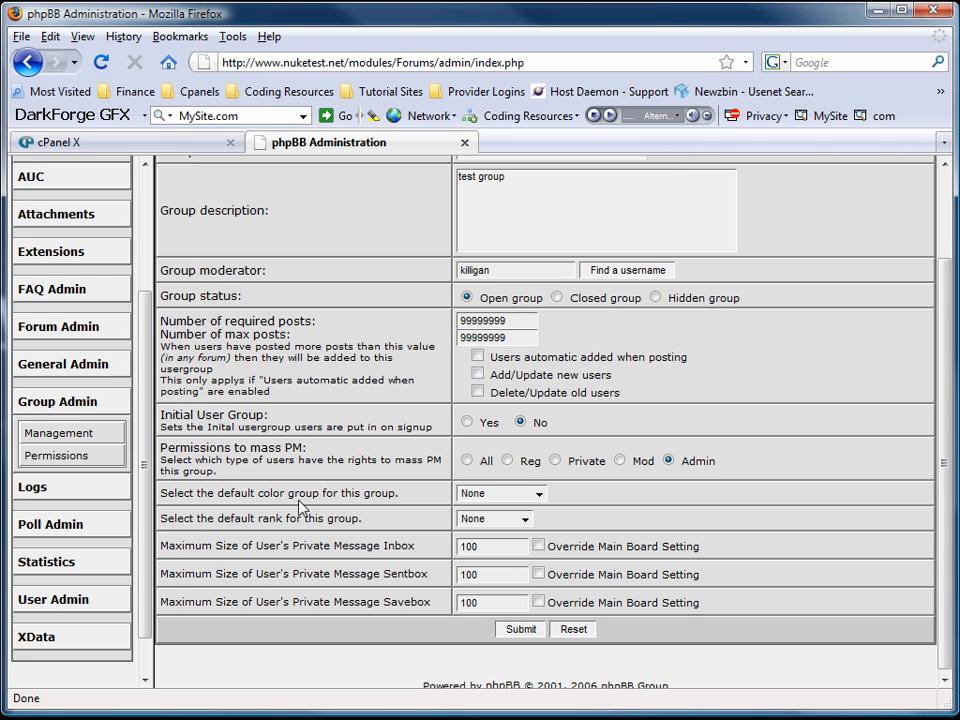
left_click(539, 493)
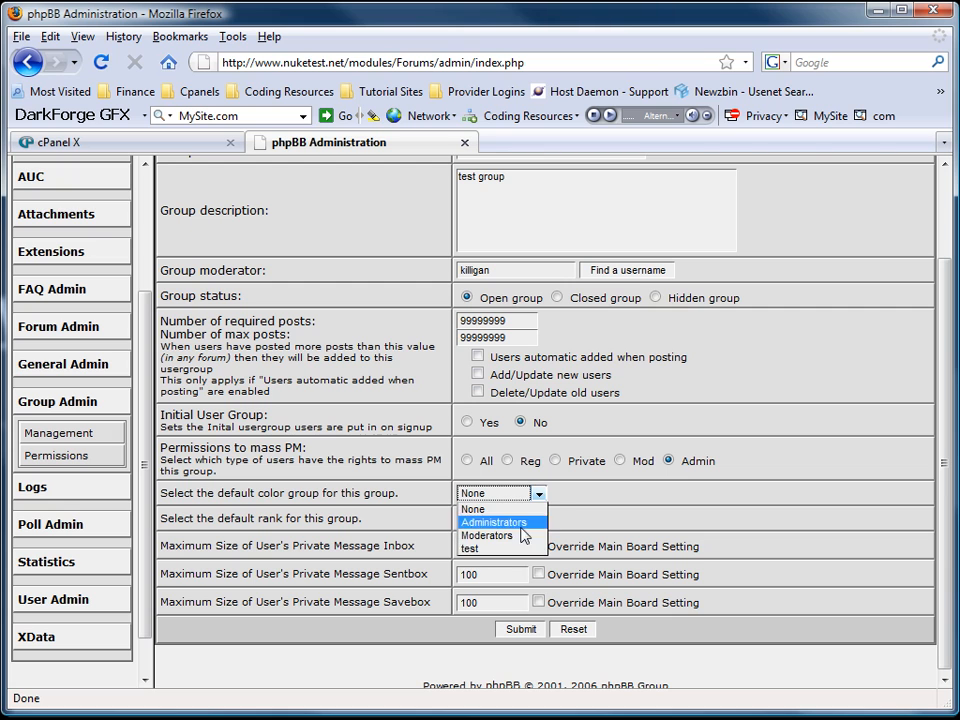
left_click(491, 549)
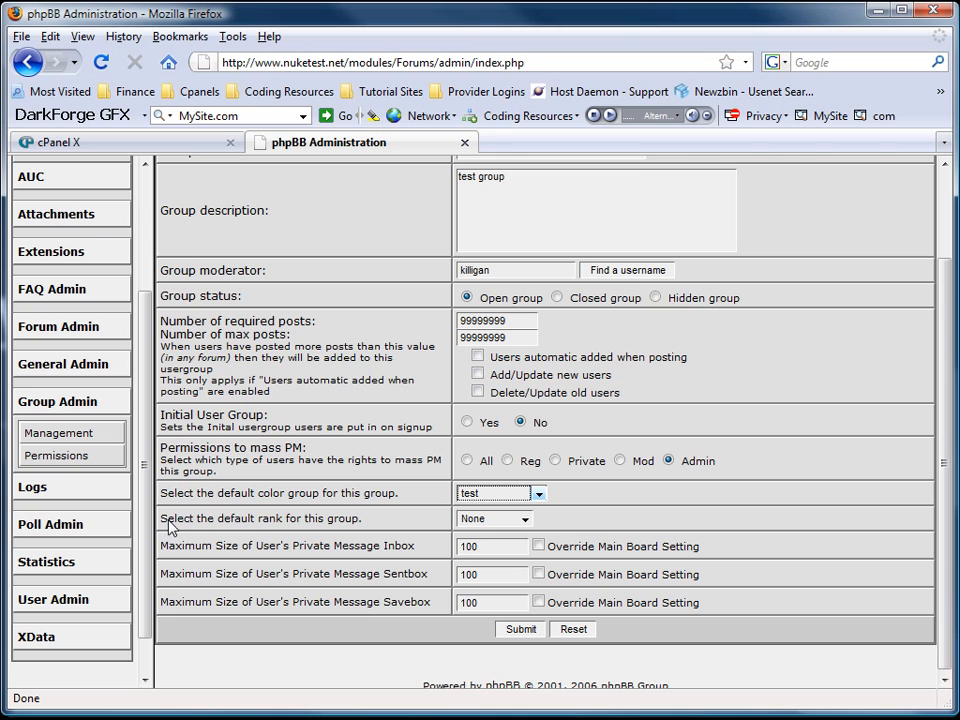
left_click(533, 526)
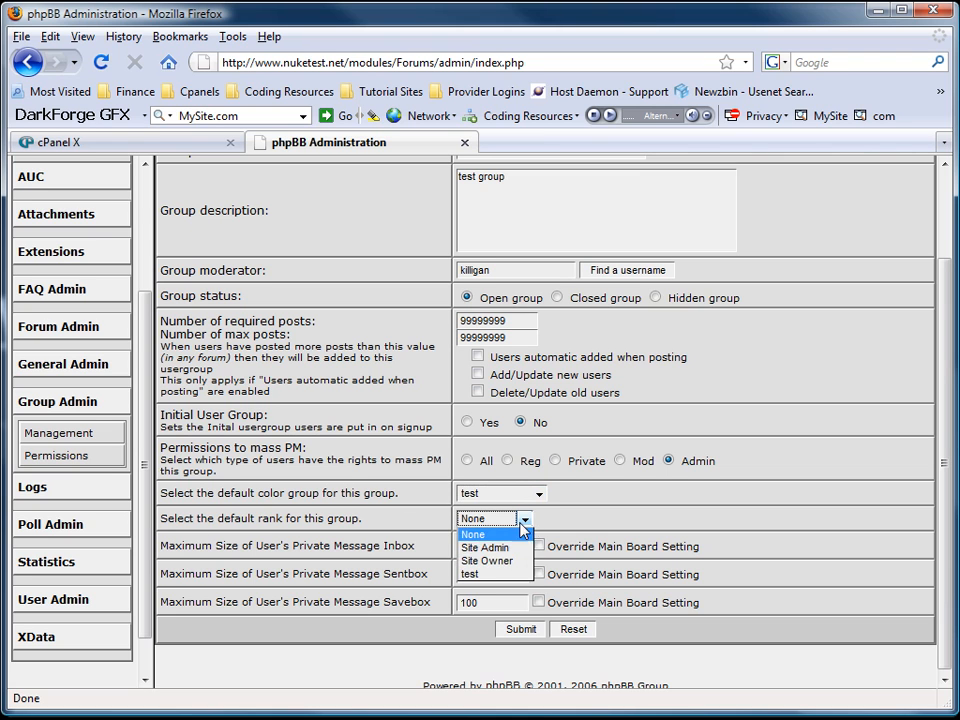
left_click(468, 574)
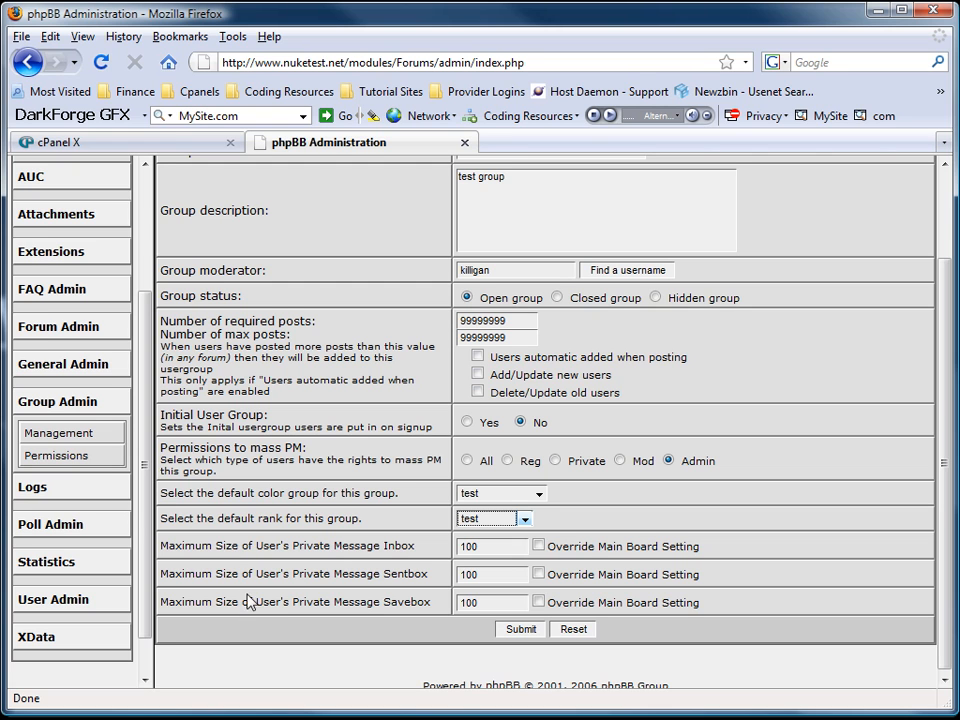
left_click(521, 630)
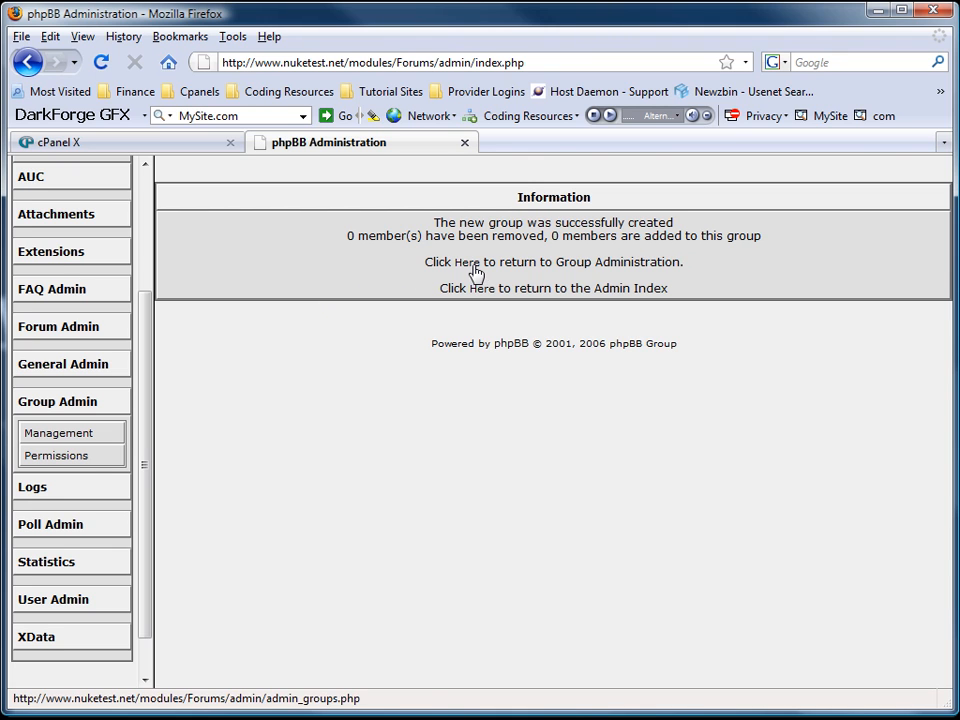
Look up the test group's permissions and show them in Advanced Mode.
left_click(46, 458)
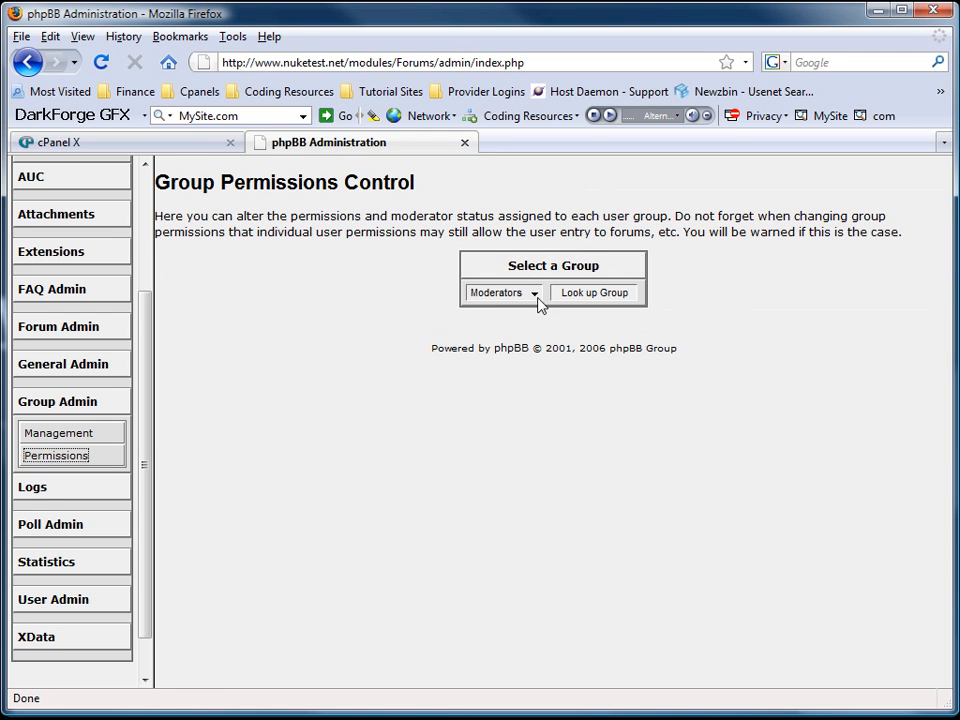
left_click(534, 294)
left_click(505, 335)
left_click(596, 293)
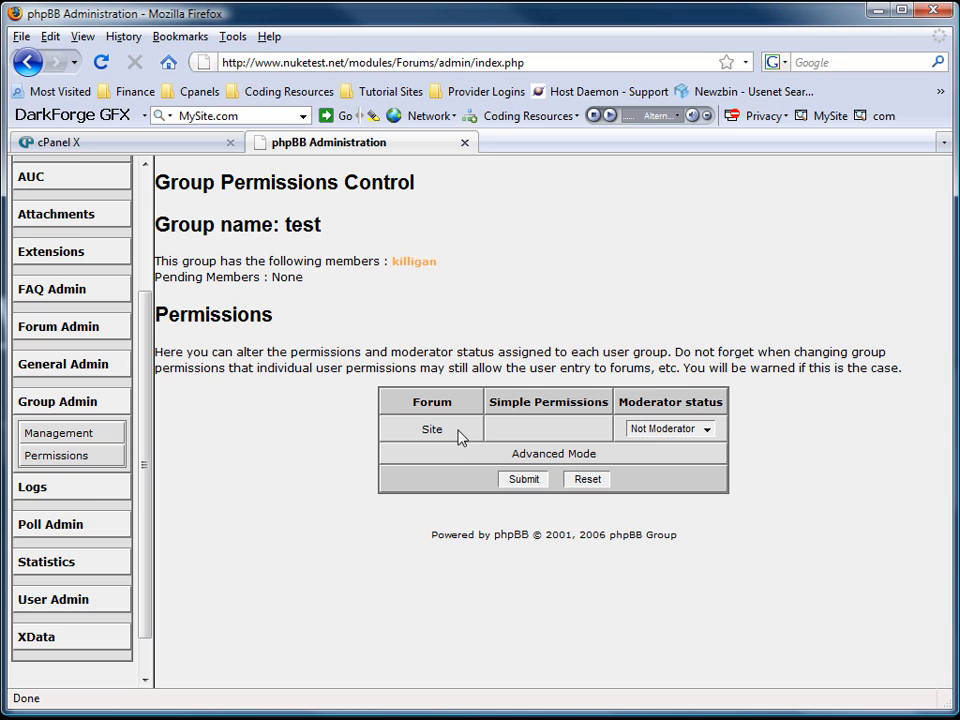
left_click(560, 463)
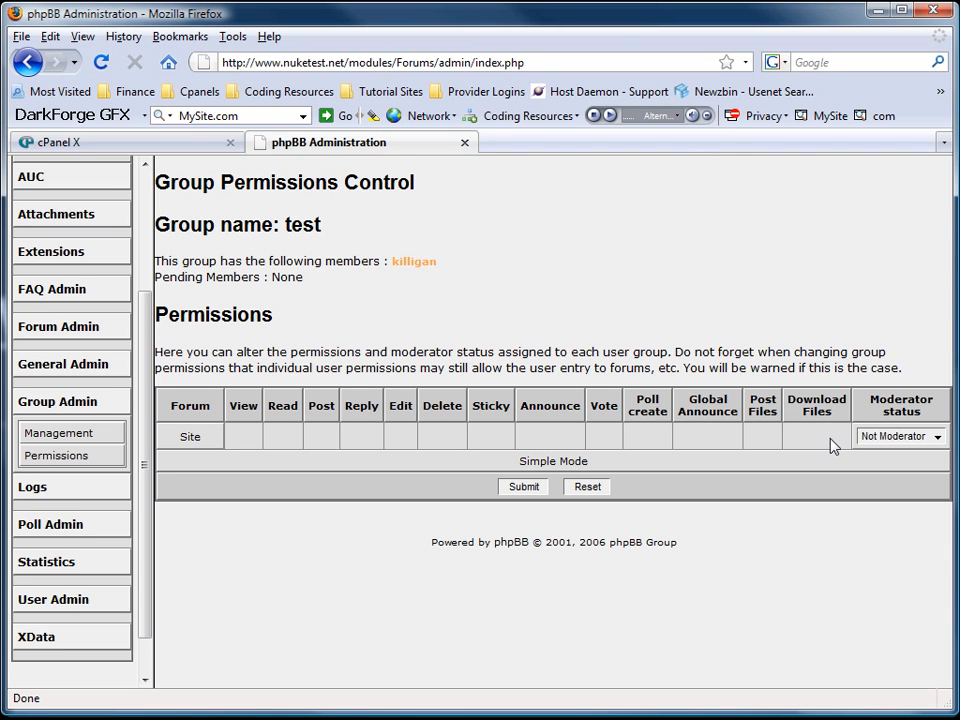
Keep the test group as Not Moderator and go to the public forum index.
left_click(940, 440)
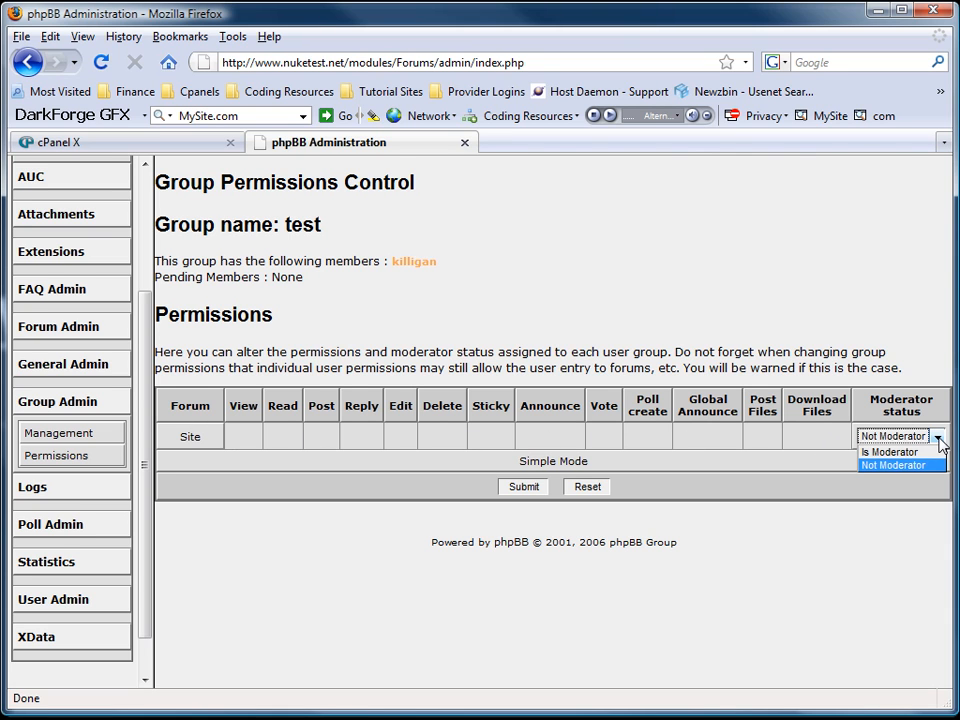
left_click(940, 439)
left_click(776, 508)
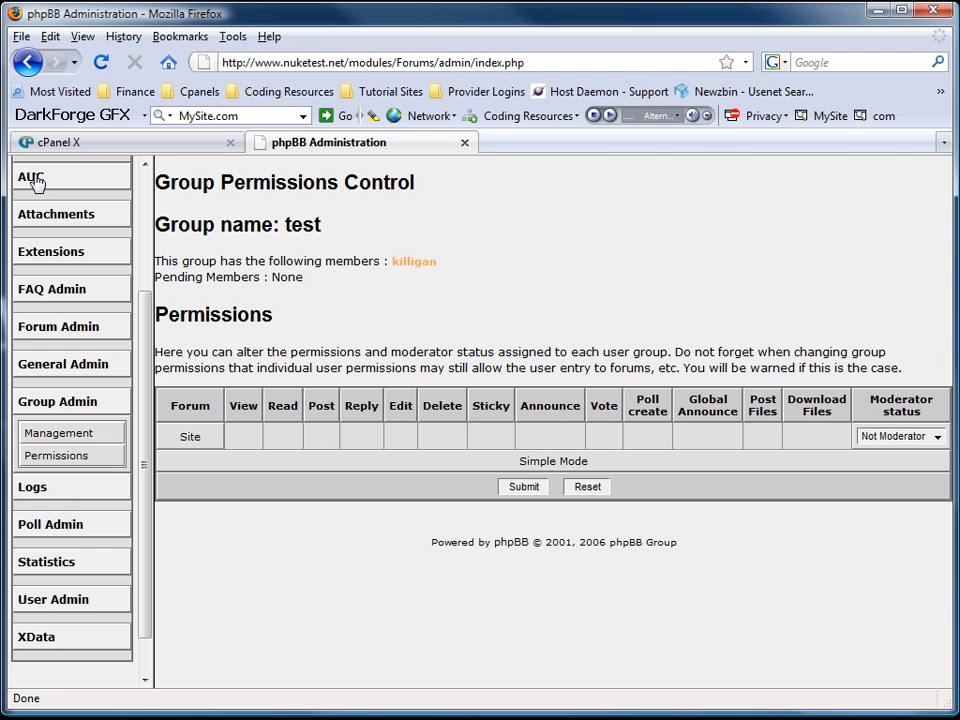
scroll(33, 180, "up", 3)
left_click(25, 303)
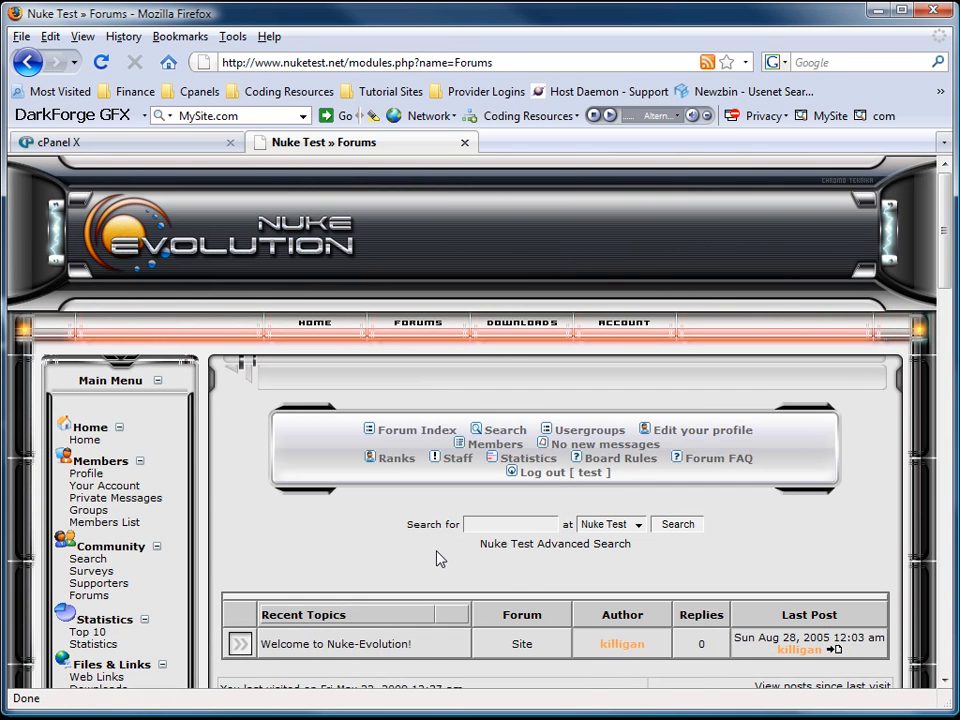
scroll(440, 552, "down", 4)
scroll(440, 548, "up", 4)
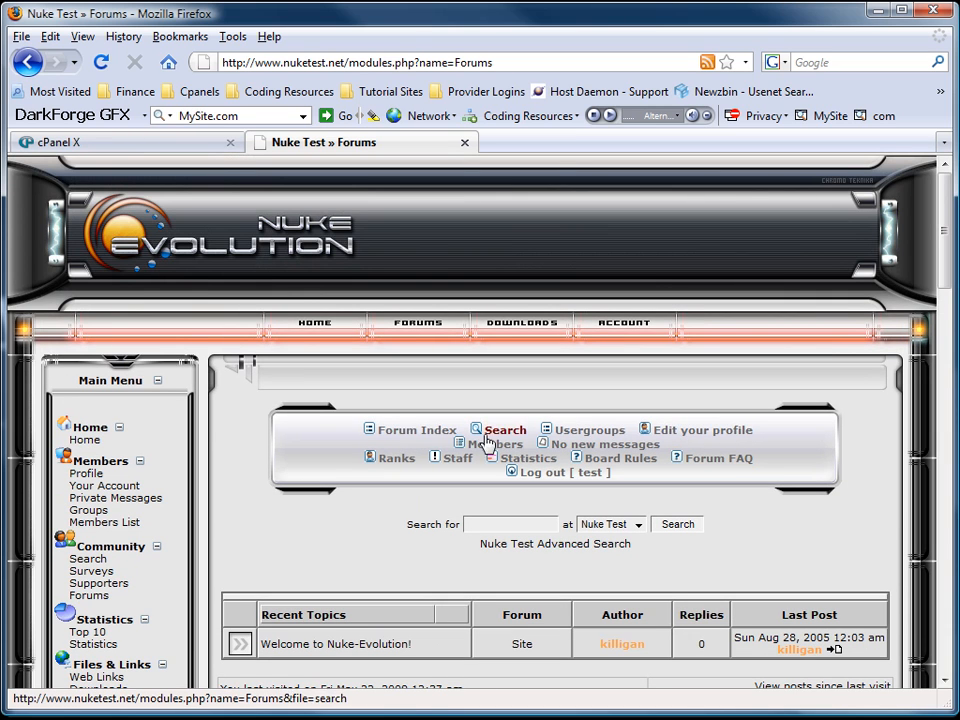
View the test group's information on the Usergroups page, then go back to HOME.
left_click(580, 432)
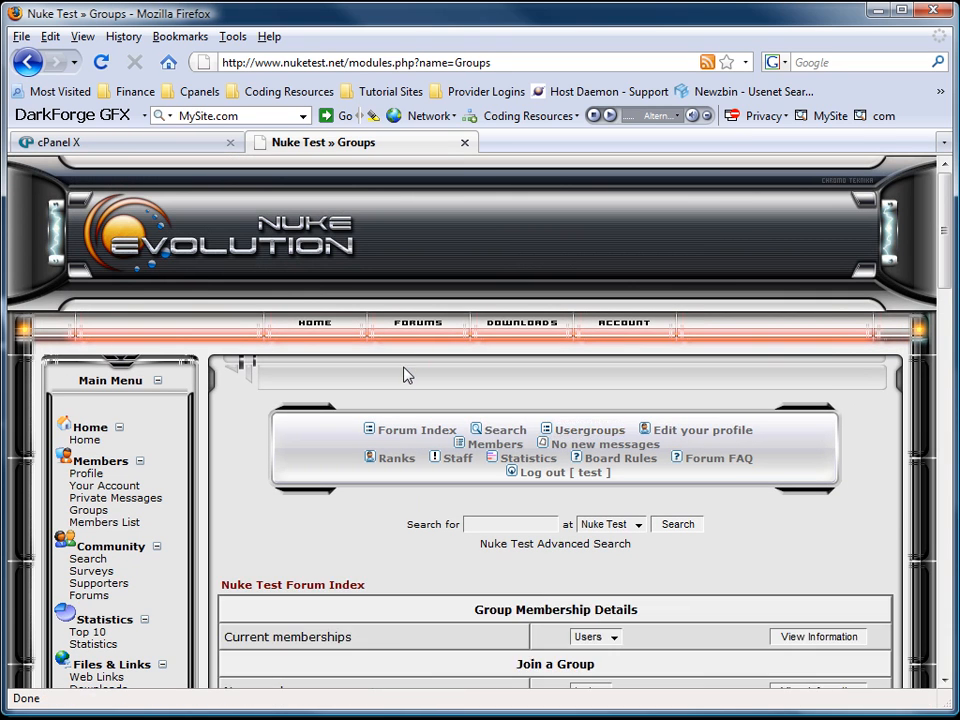
scroll(470, 360, "down", 3)
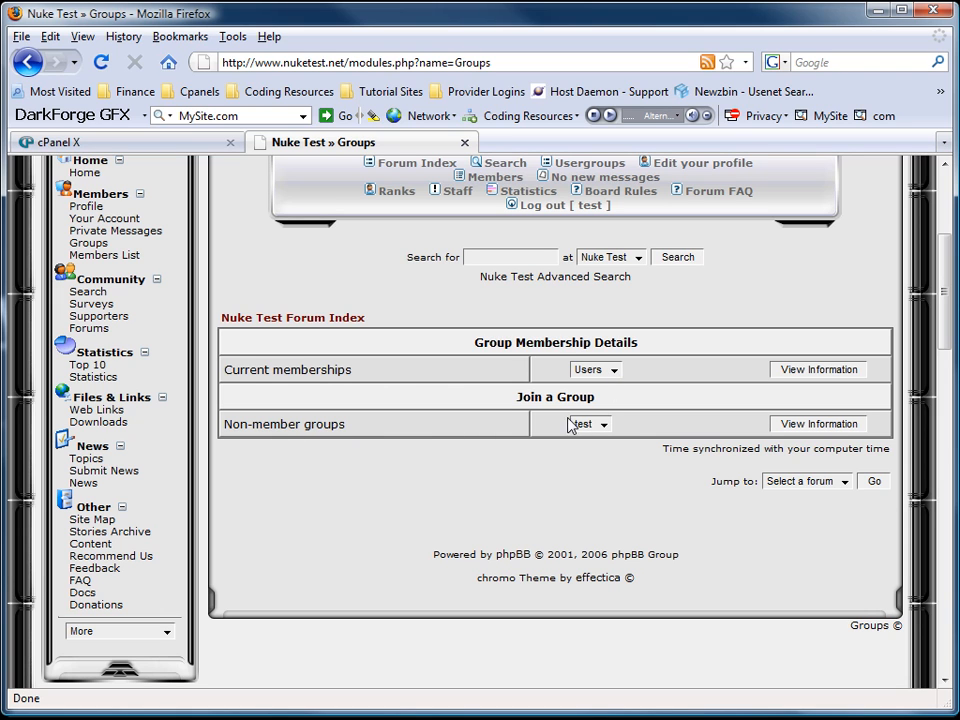
left_click(810, 424)
scroll(428, 465, "down", 5)
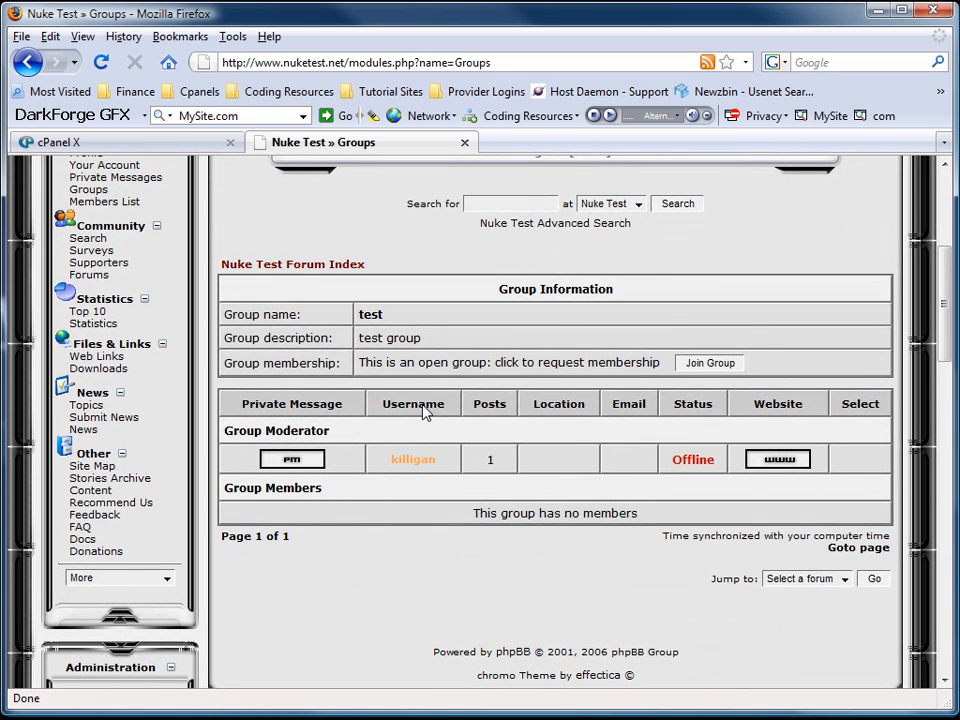
scroll(425, 413, "up", 5)
left_click(340, 347)
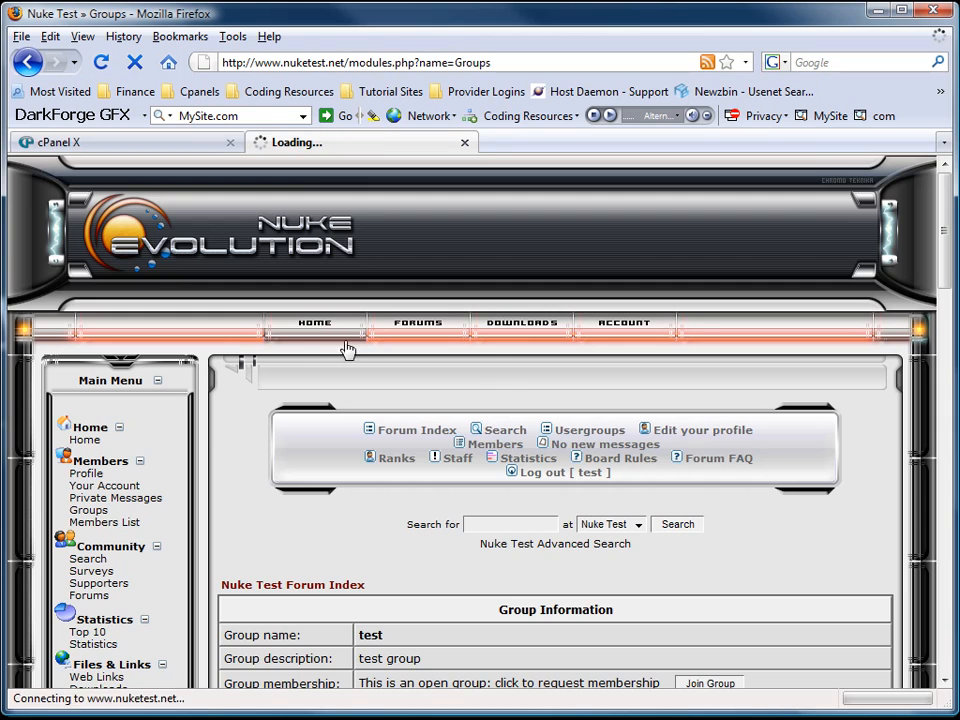
scroll(740, 486, "down", 10)
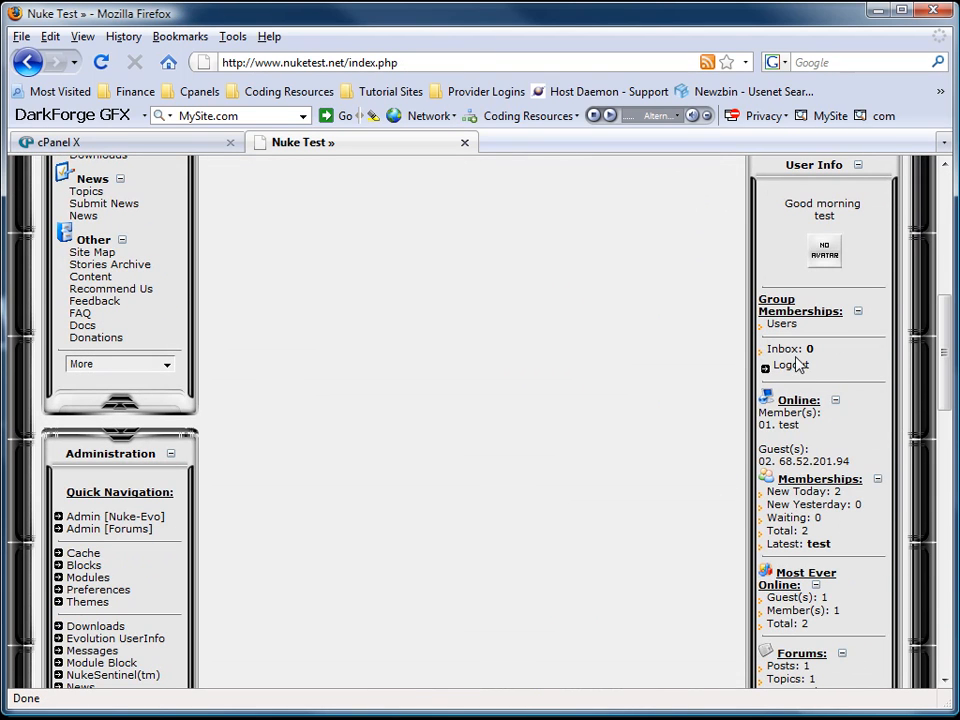
Log out of the test account and log back in with the admin username and password.
left_click(789, 372)
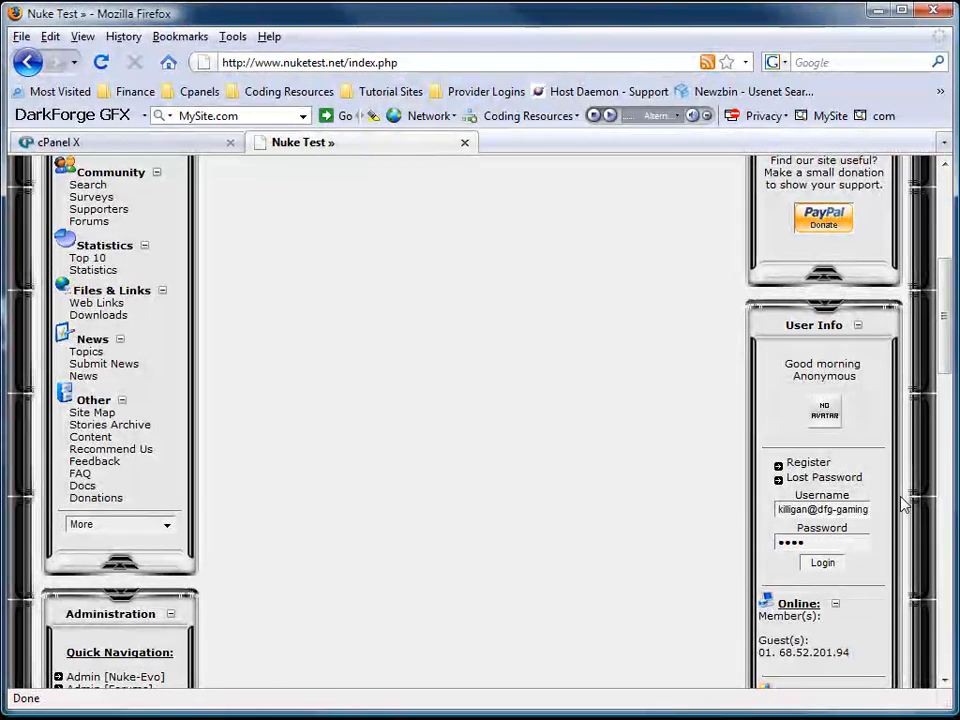
key("BackSpace")
key("BackSpace")
key("BackSpace")
key("BackSpace")
key("BackSpace")
key("BackSpace")
key("BackSpace")
key("BackSpace")
key("BackSpace")
key("BackSpace")
key("BackSpace")
key("BackSpace")
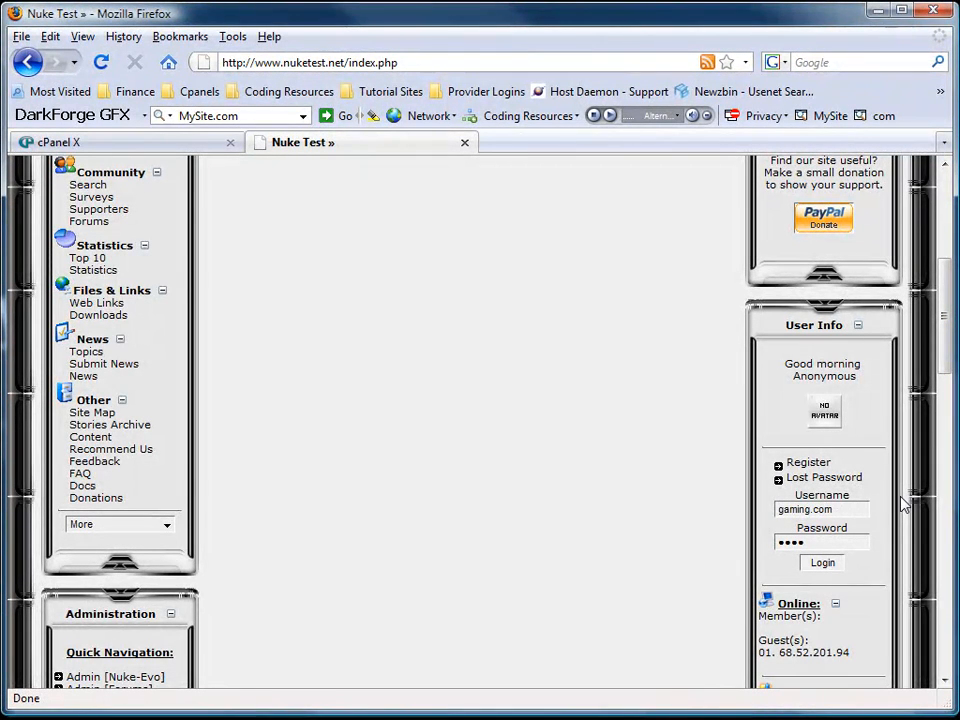
key("BackSpace")
key("BackSpace")
key("BackSpace")
key("BackSpace")
key("BackSpace")
key("BackSpace")
key("BackSpace")
key("BackSpace")
key("BackSpace")
key("BackSpace")
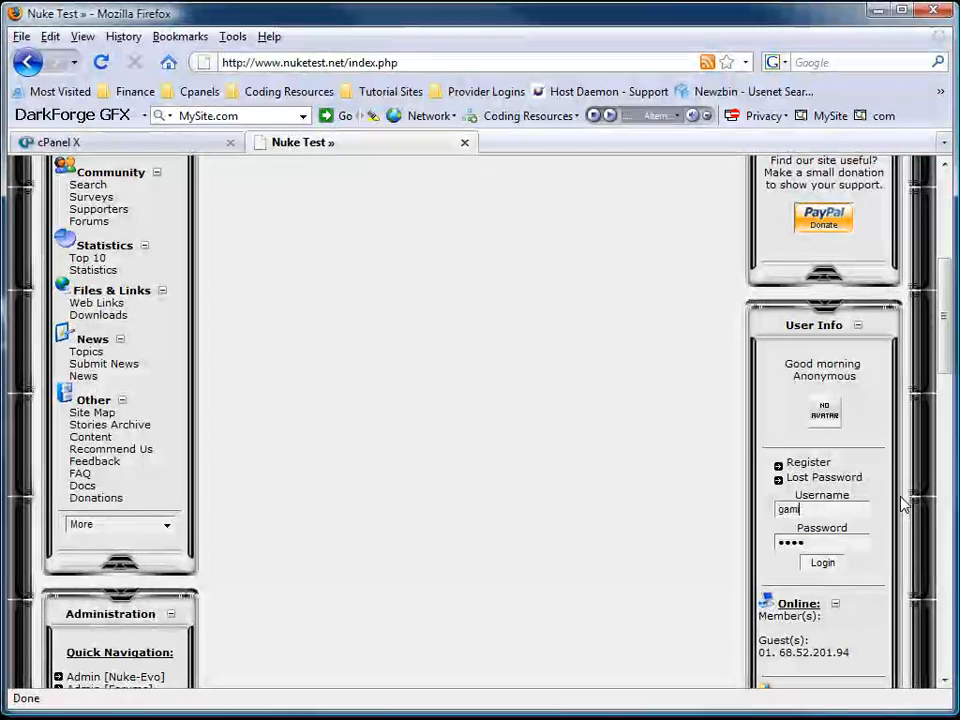
type("killigan")
key("Tab")
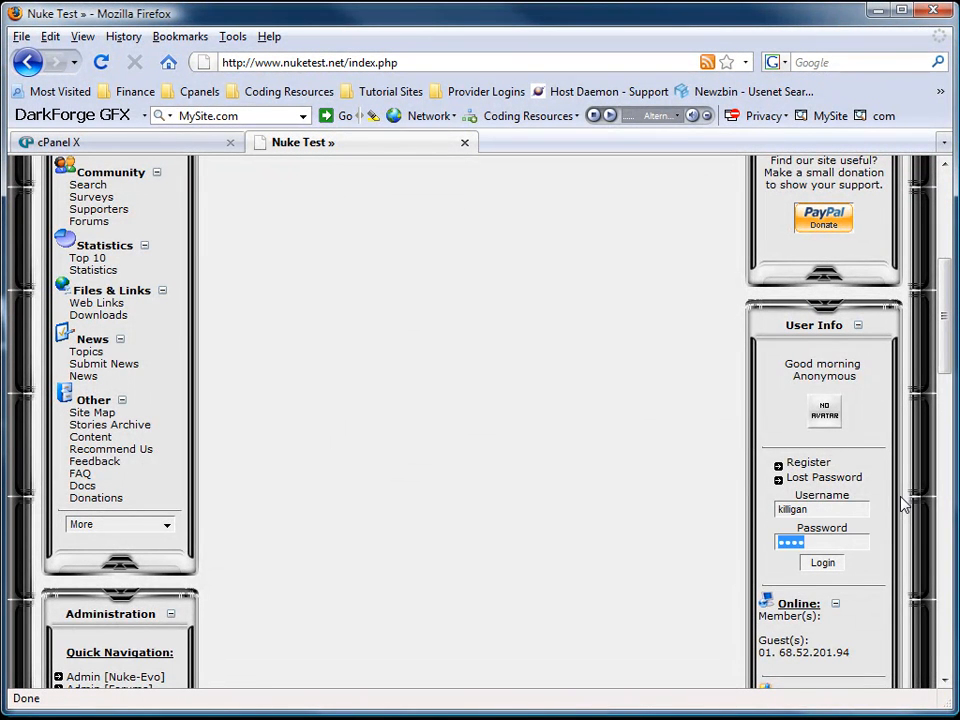
type("***")
key("Return")
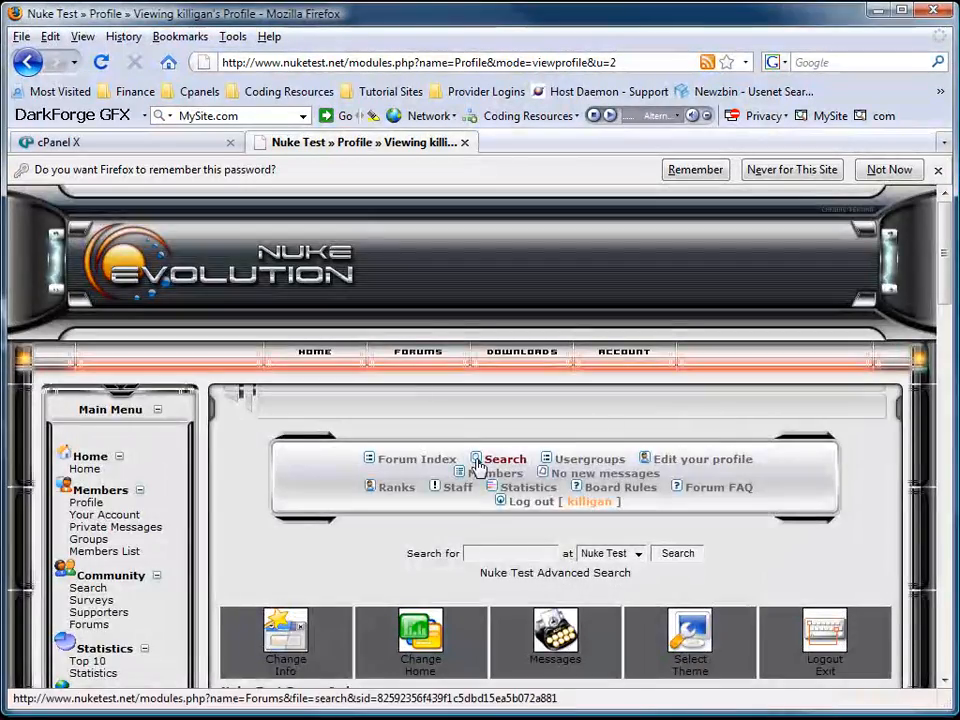
scroll(490, 460, "down", 8)
scroll(492, 458, "up", 8)
Add the test user as a member of the 'test' usergroup from its View Information page.
left_click(606, 462)
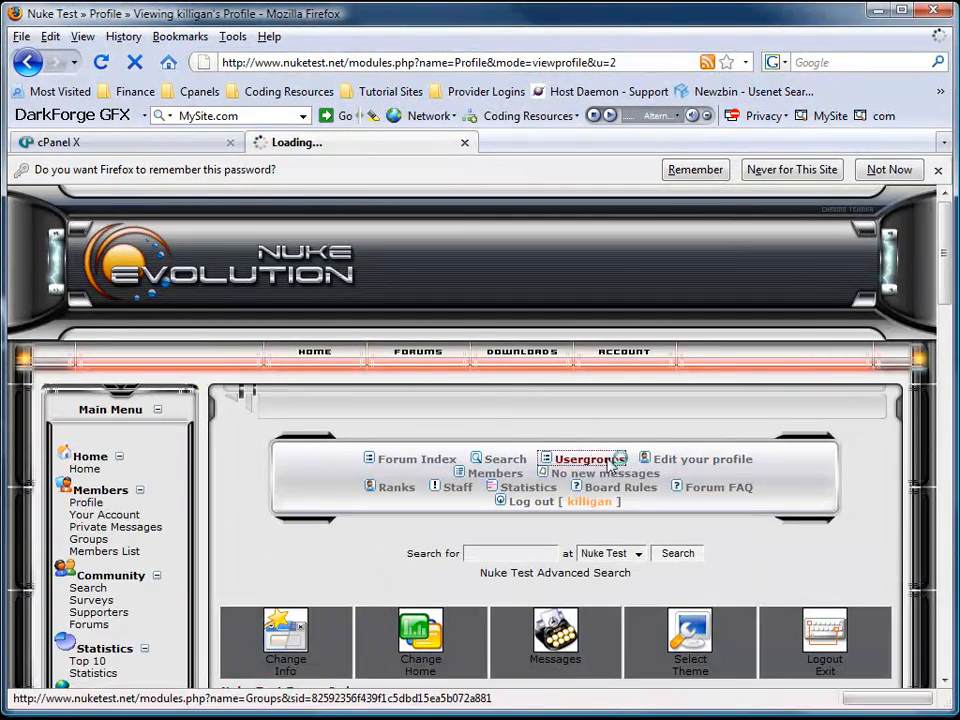
scroll(456, 507, "down", 3)
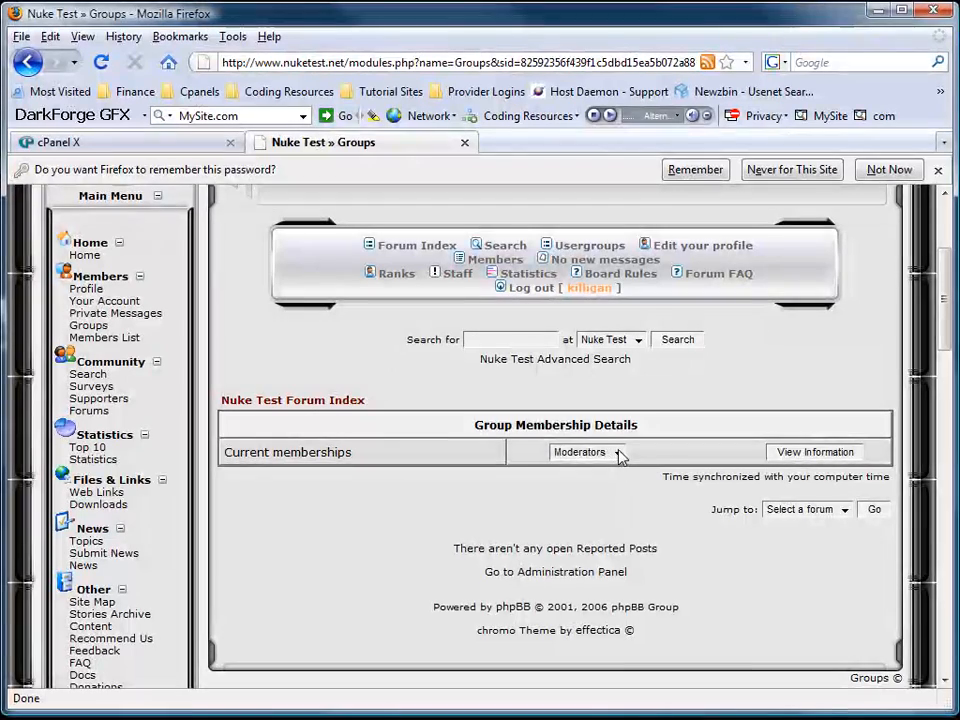
left_click(618, 453)
left_click(601, 489)
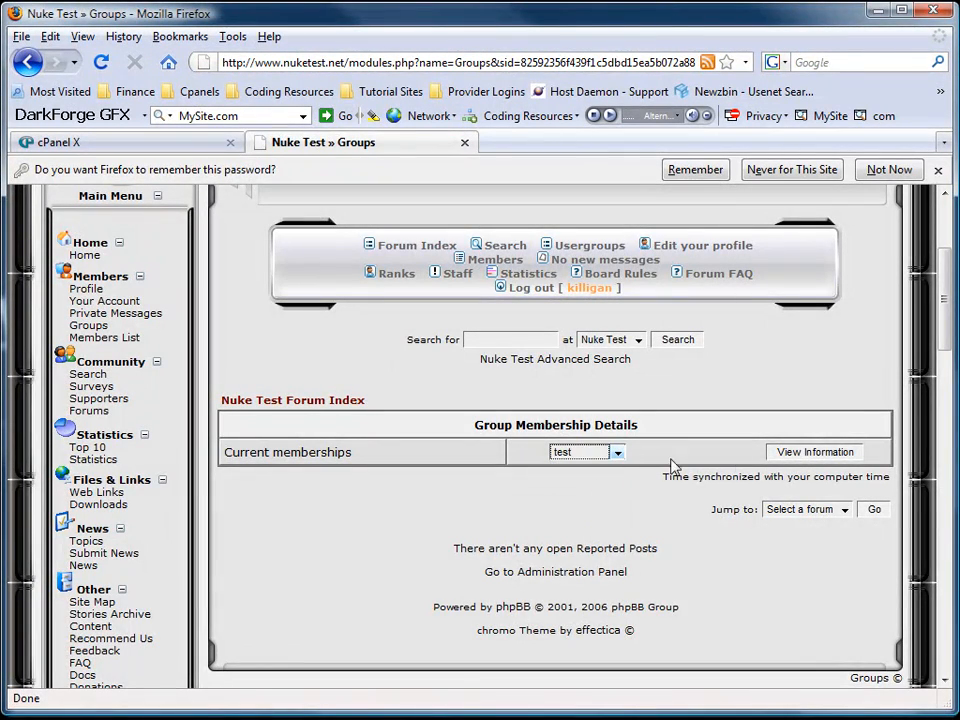
left_click(784, 454)
scroll(266, 462, "down", 5)
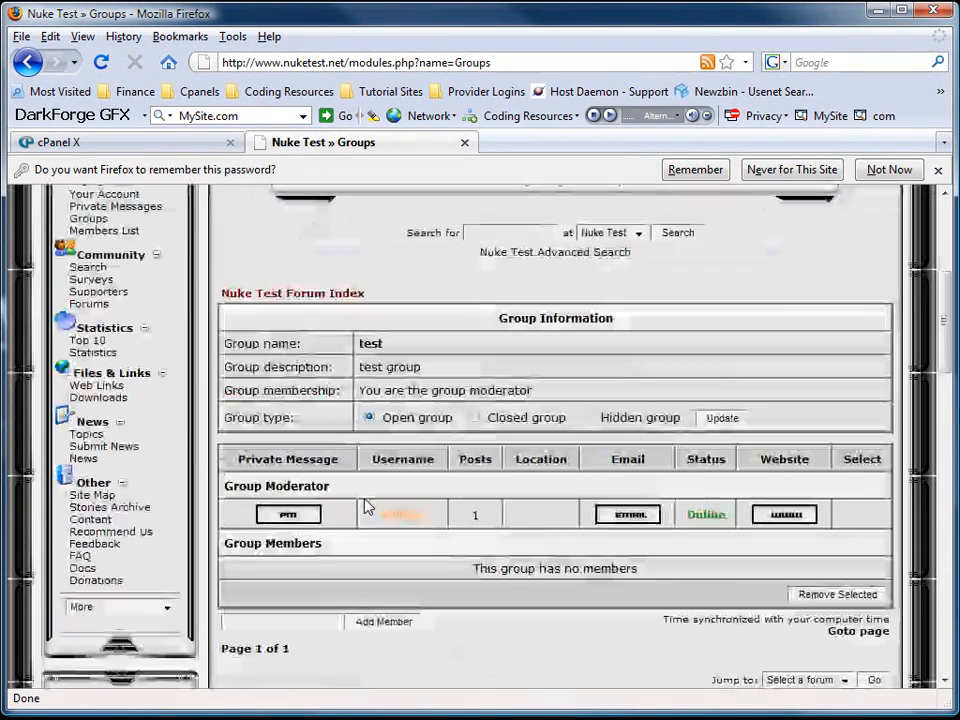
left_click(300, 620)
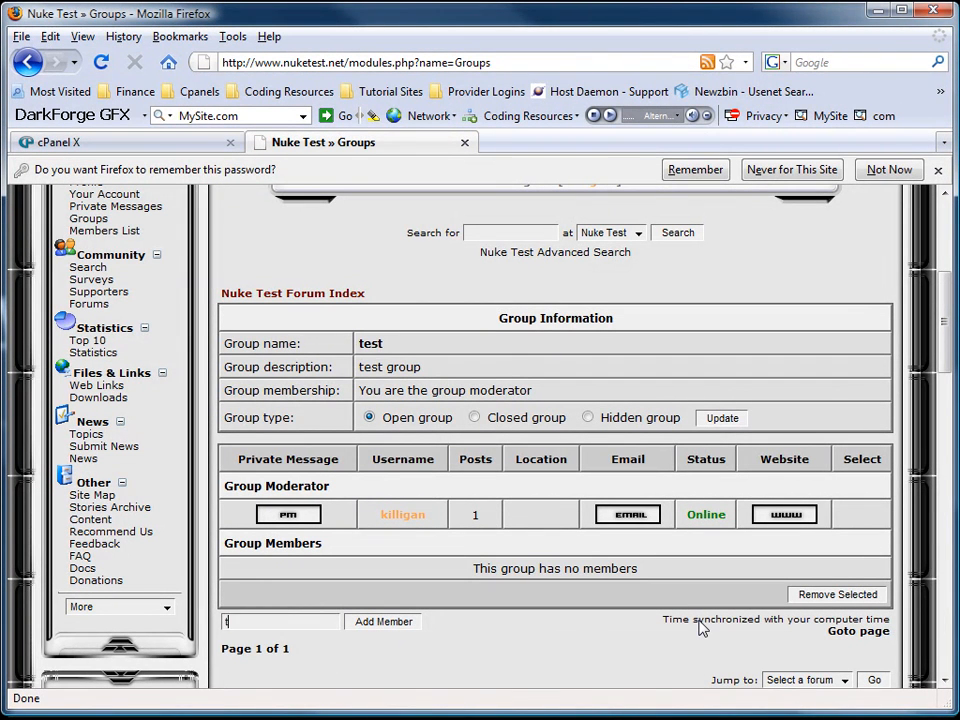
left_click(375, 622)
Review the new test member's forum profile, then return to the site home page.
scroll(290, 617, "down", 5)
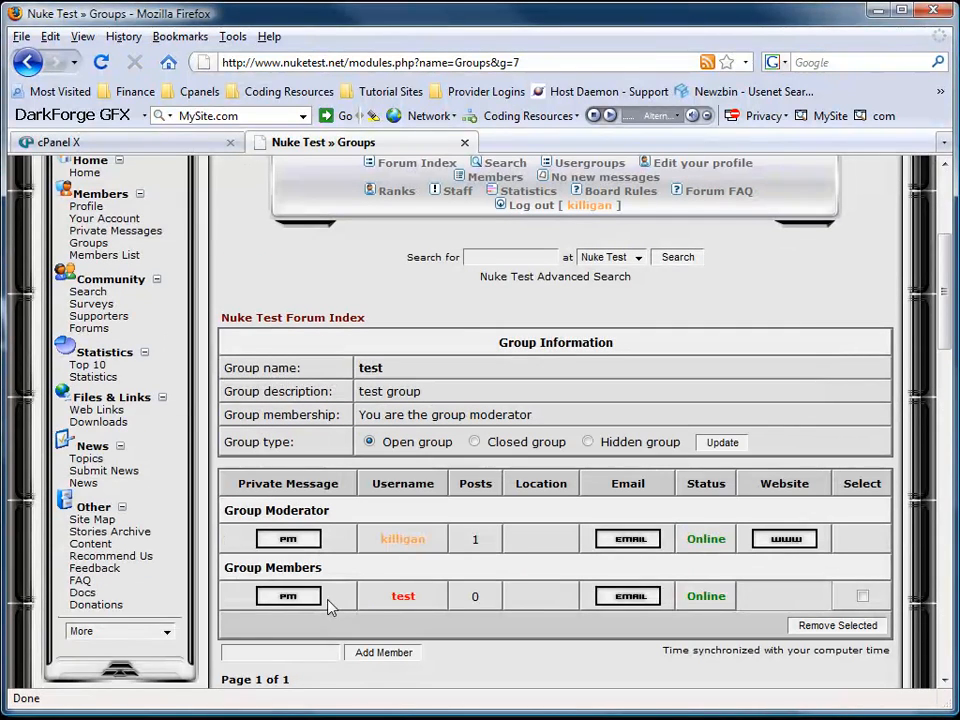
left_click(405, 600)
scroll(317, 497, "down", 6)
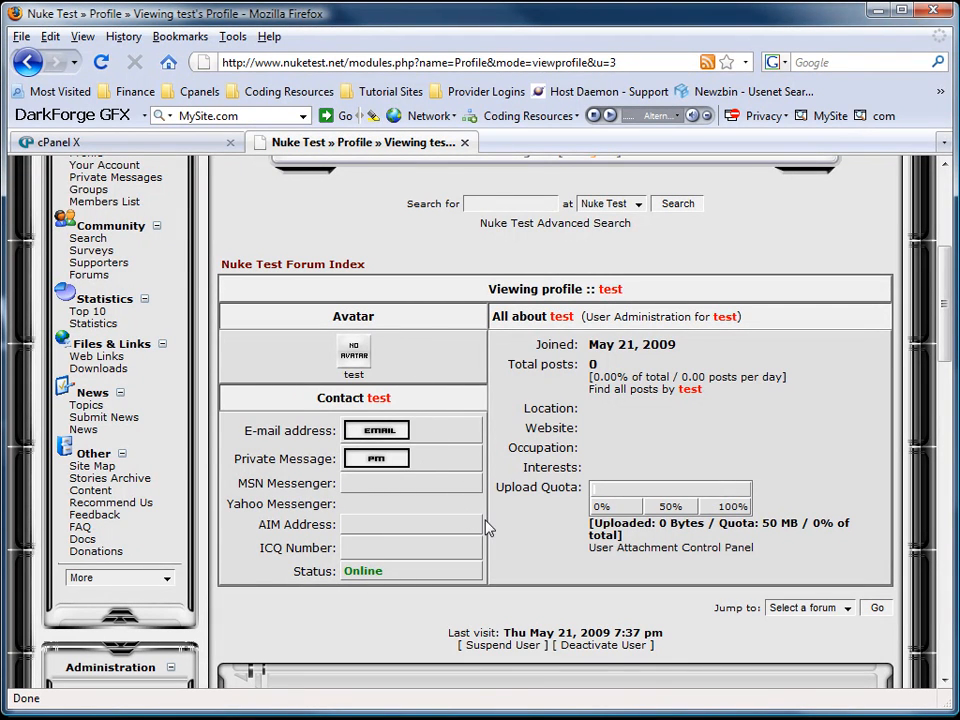
scroll(484, 525, "down", 4)
scroll(484, 525, "up", 5)
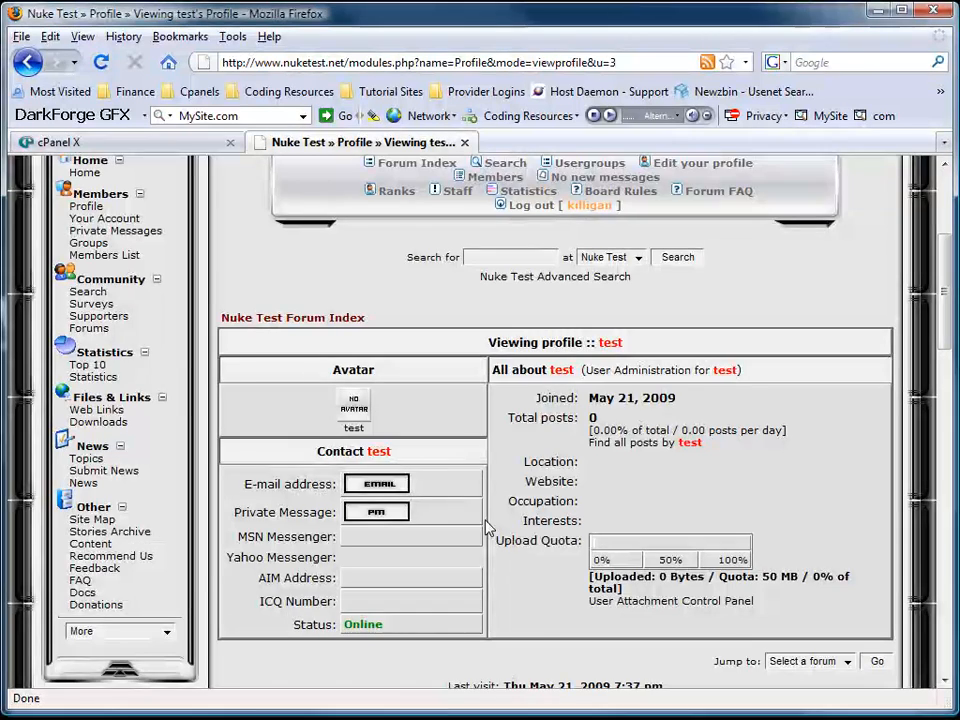
scroll(484, 525, "up", 5)
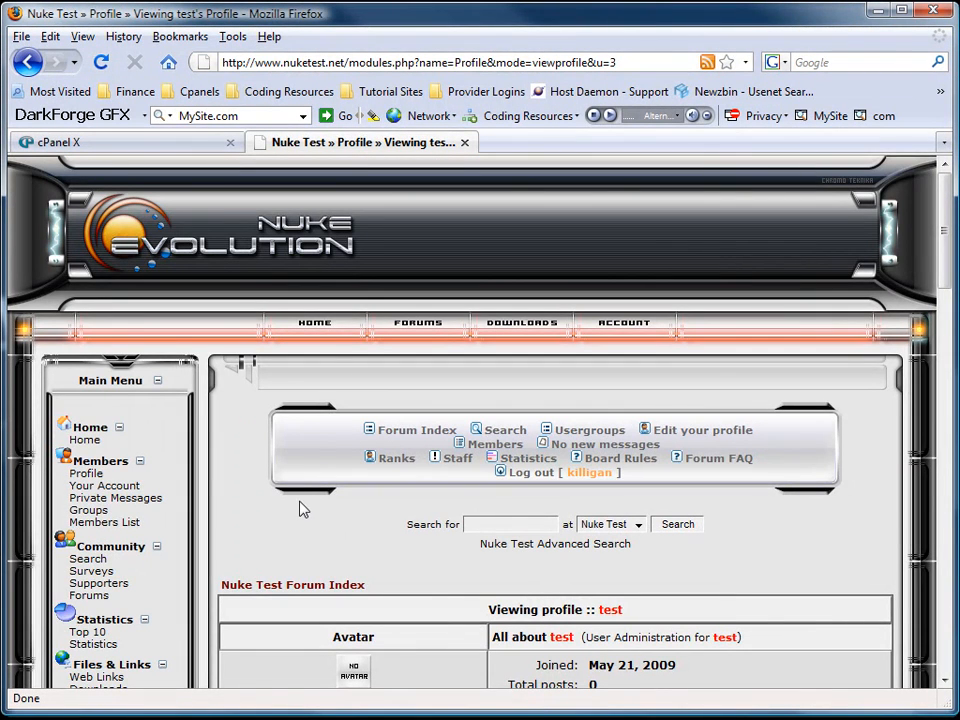
left_click(322, 324)
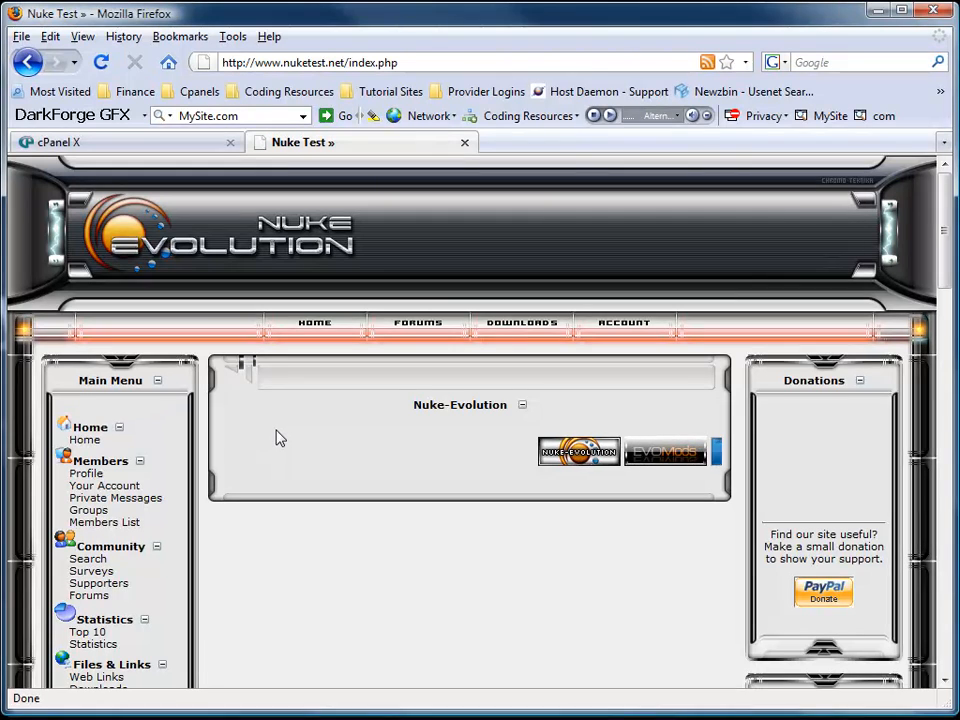
Clear the site cache on the Cache admin page and return to the main Administration menu.
scroll(216, 487, "down", 5)
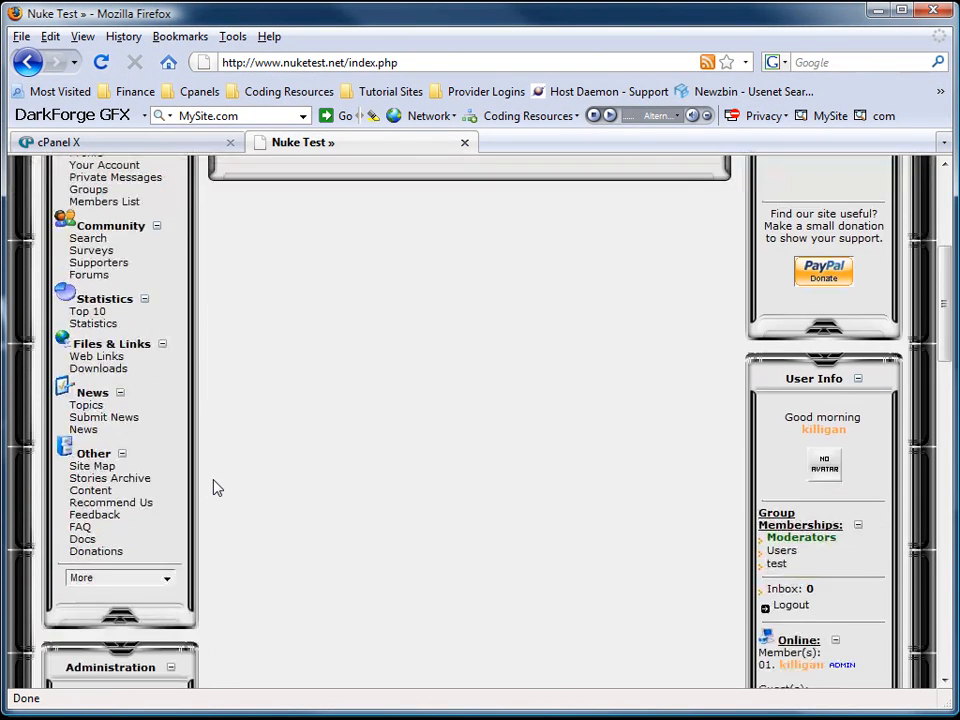
scroll(216, 487, "down", 7)
left_click(83, 339)
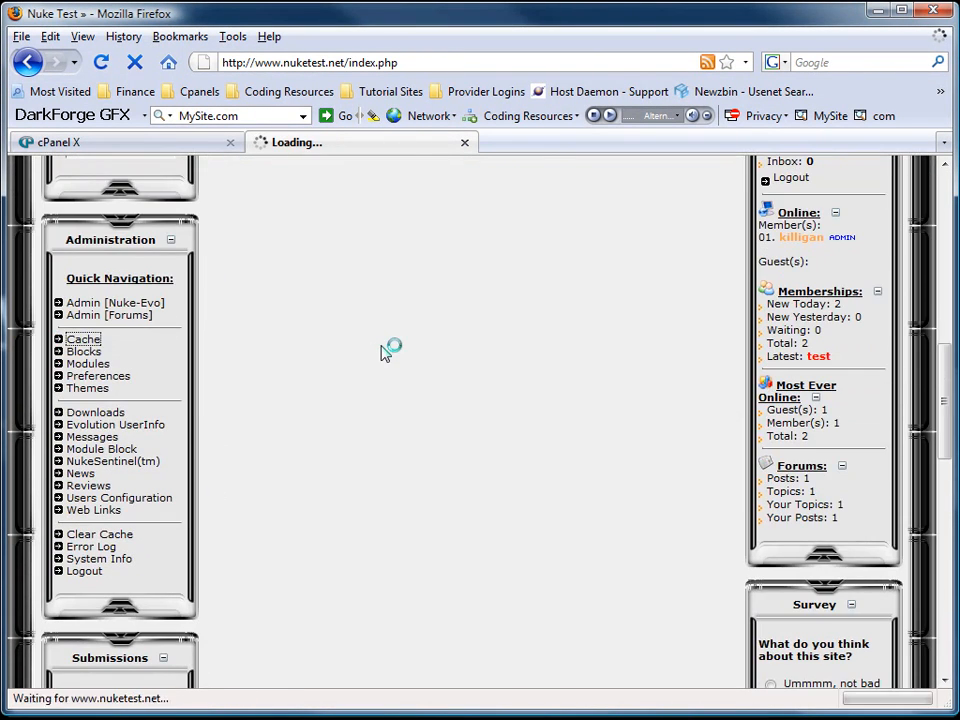
left_click(475, 540)
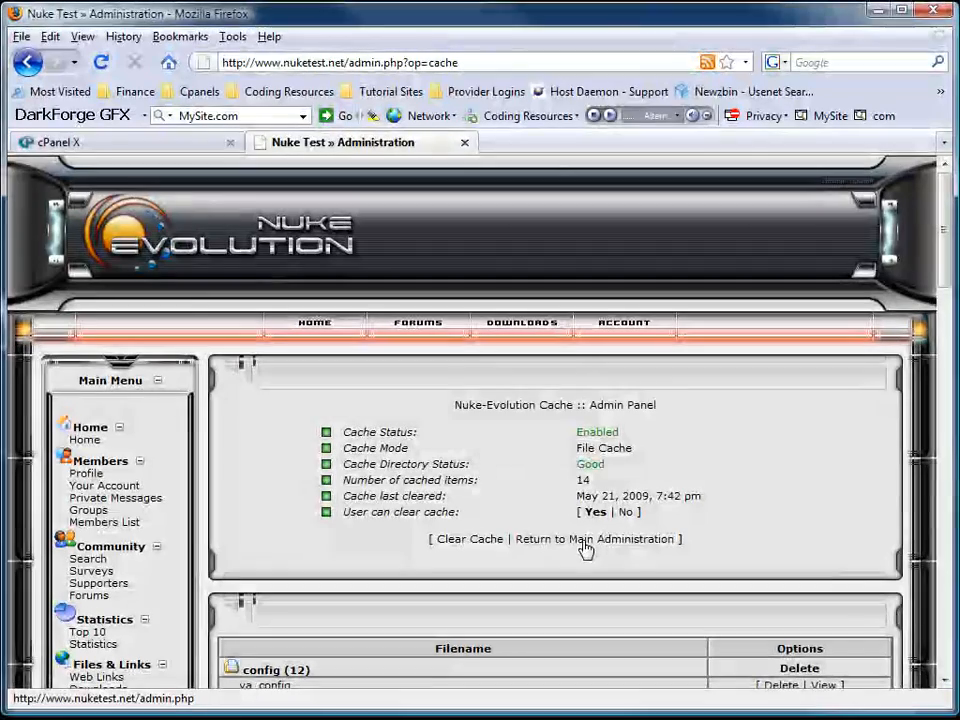
left_click(580, 540)
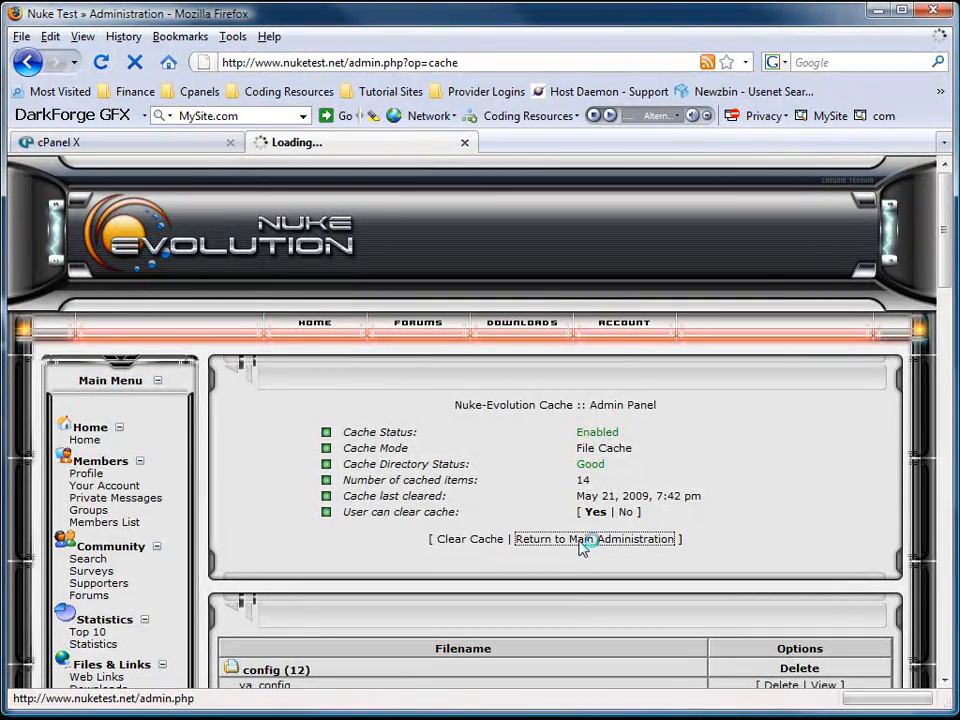
scroll(585, 521, "down", 5)
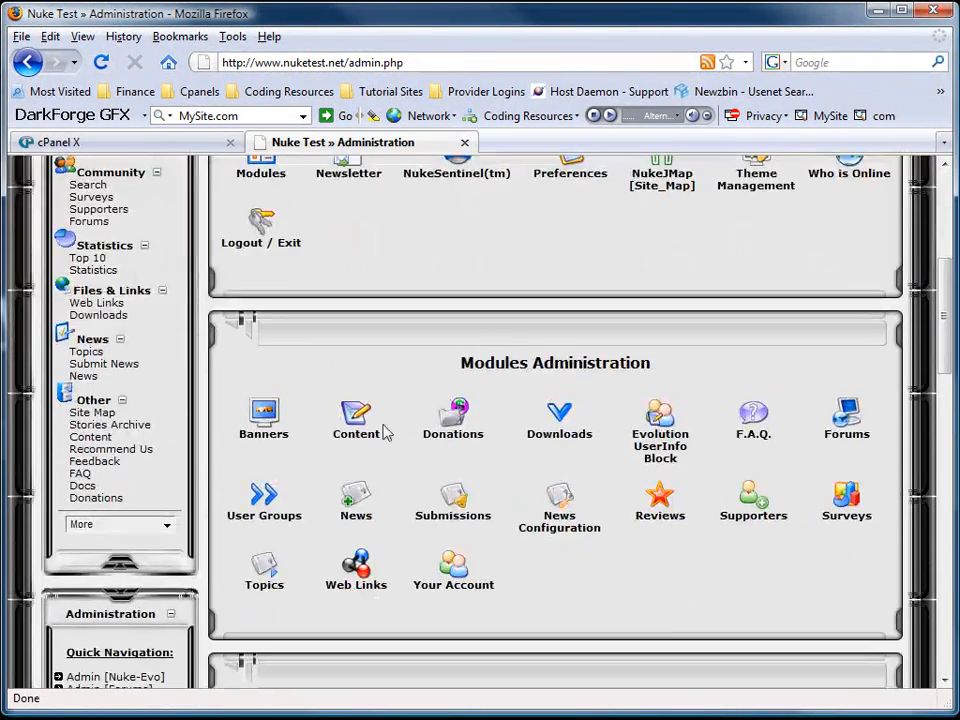
scroll(448, 392, "up", 3)
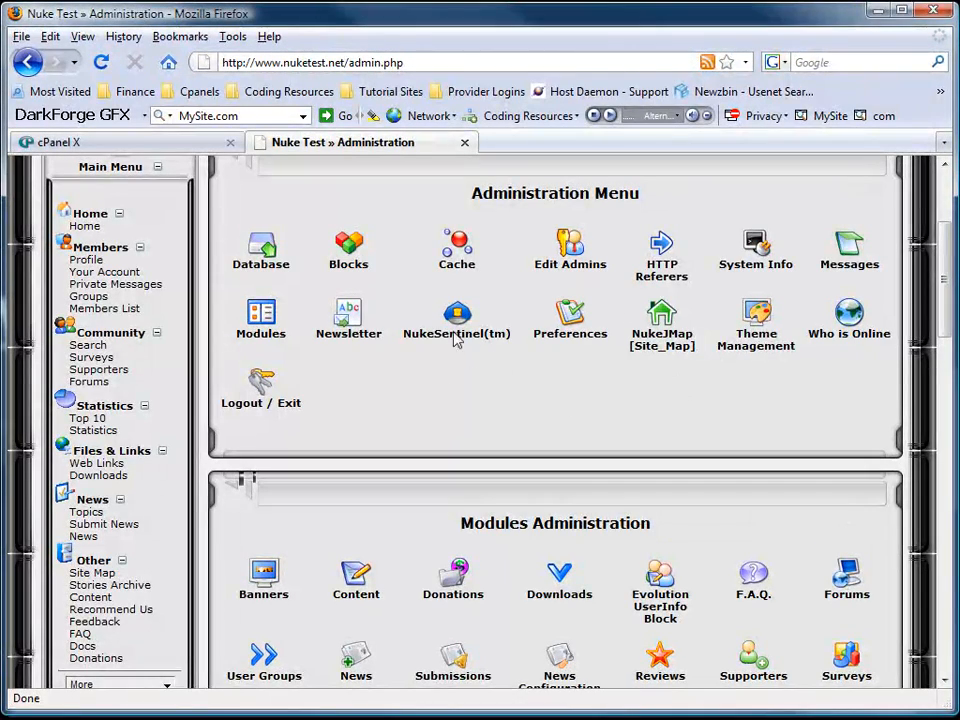
Open NukeSentinel's Admin Auth List from its administration page.
left_click(457, 315)
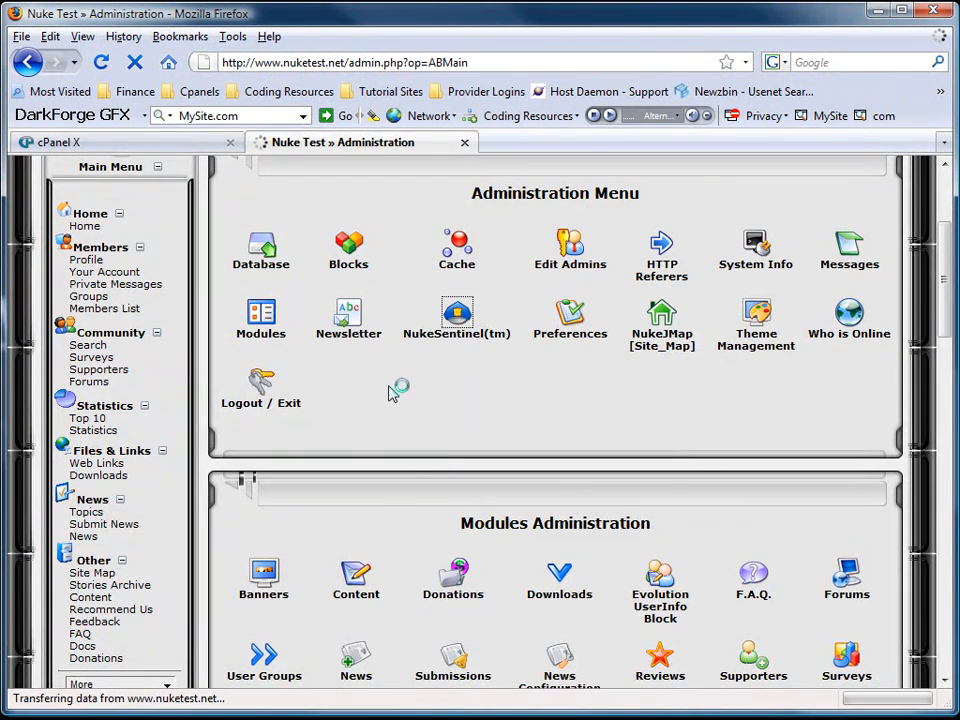
scroll(262, 430, "down", 7)
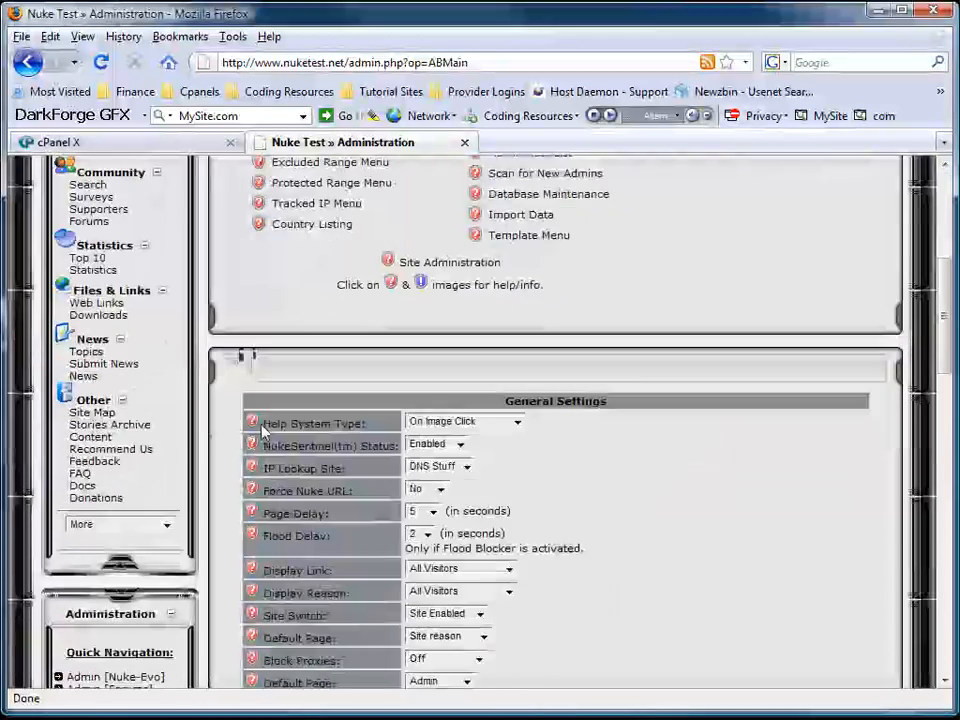
scroll(258, 430, "up", 5)
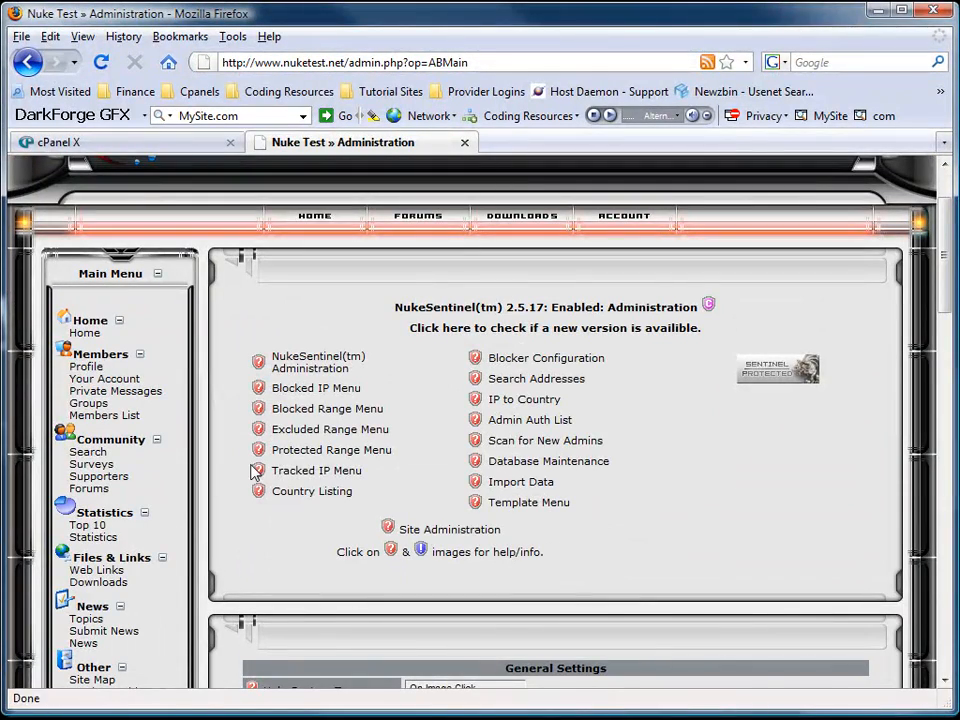
left_click(526, 421)
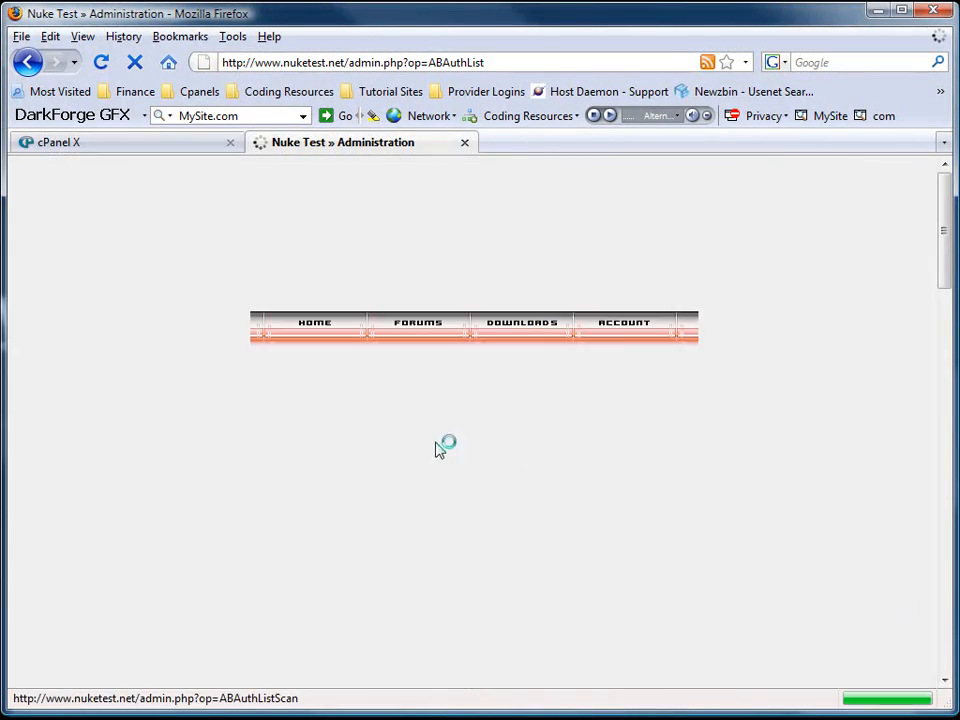
scroll(394, 467, "down", 5)
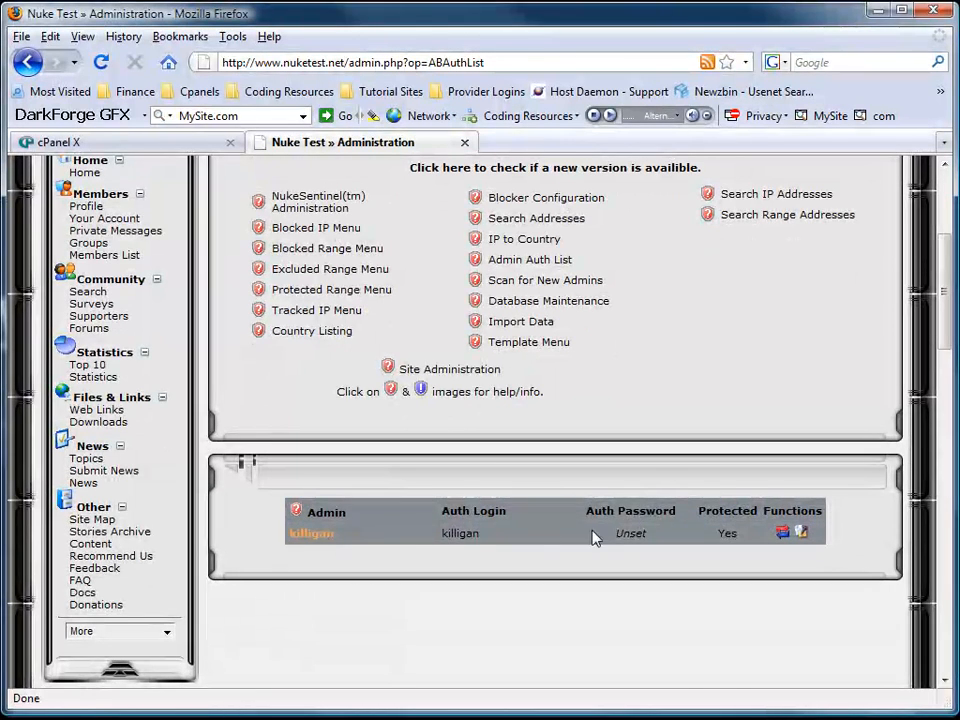
Enter an Auth Password for the admin account and save the changes.
left_click(783, 538)
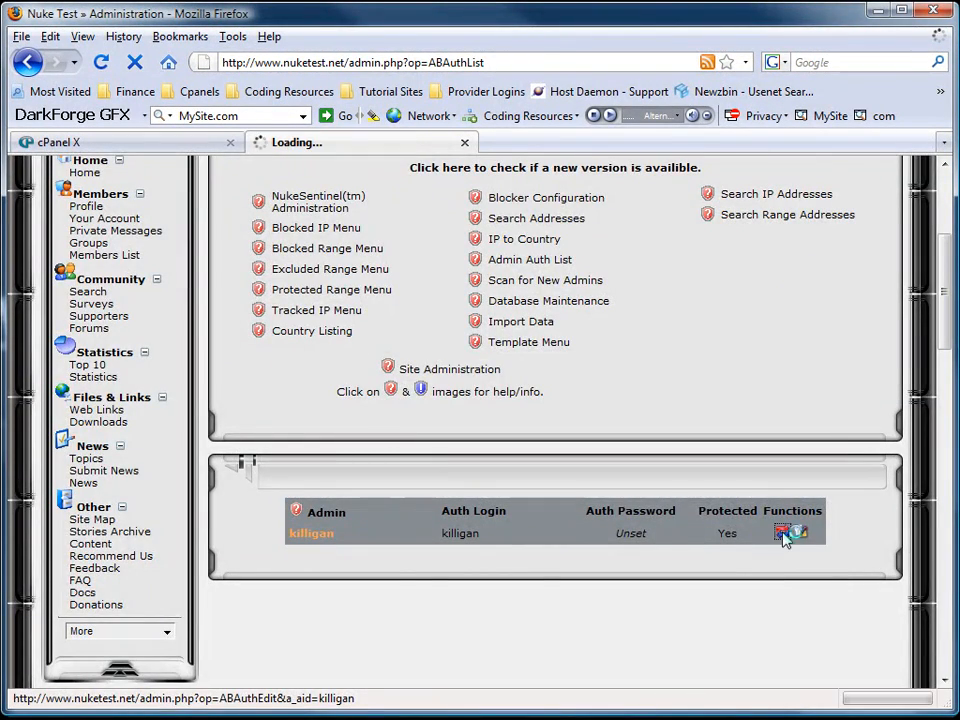
scroll(400, 570, "down", 5)
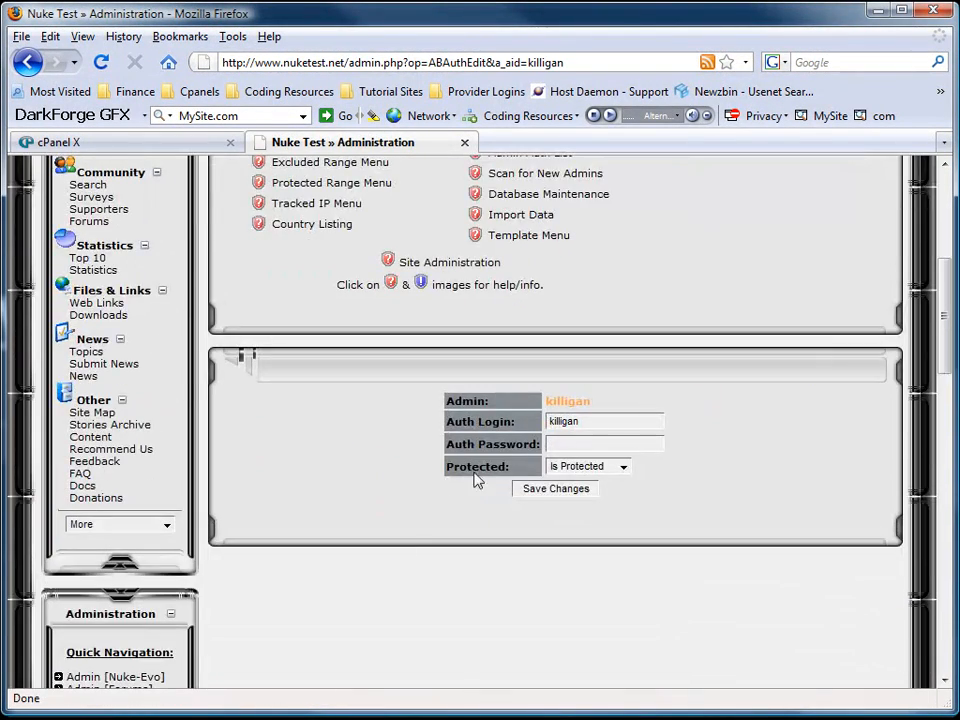
left_click(568, 444)
type("test1")
left_click(548, 489)
Reopen the admin account's Edit Admin auth form to check the entry.
scroll(370, 487, "down", 5)
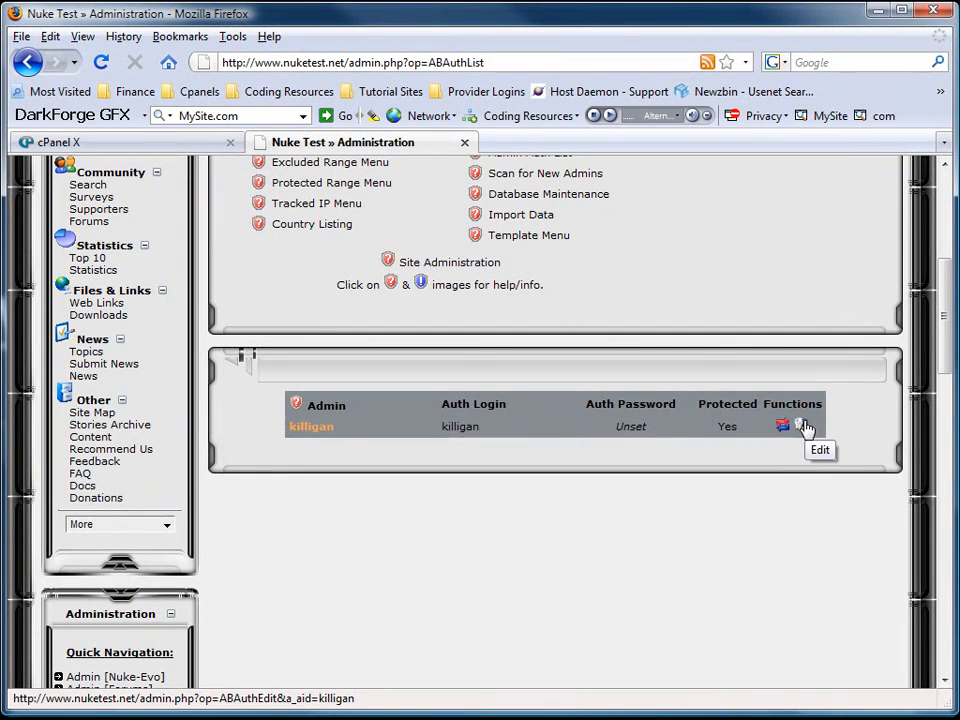
left_click(806, 426)
scroll(370, 512, "down", 5)
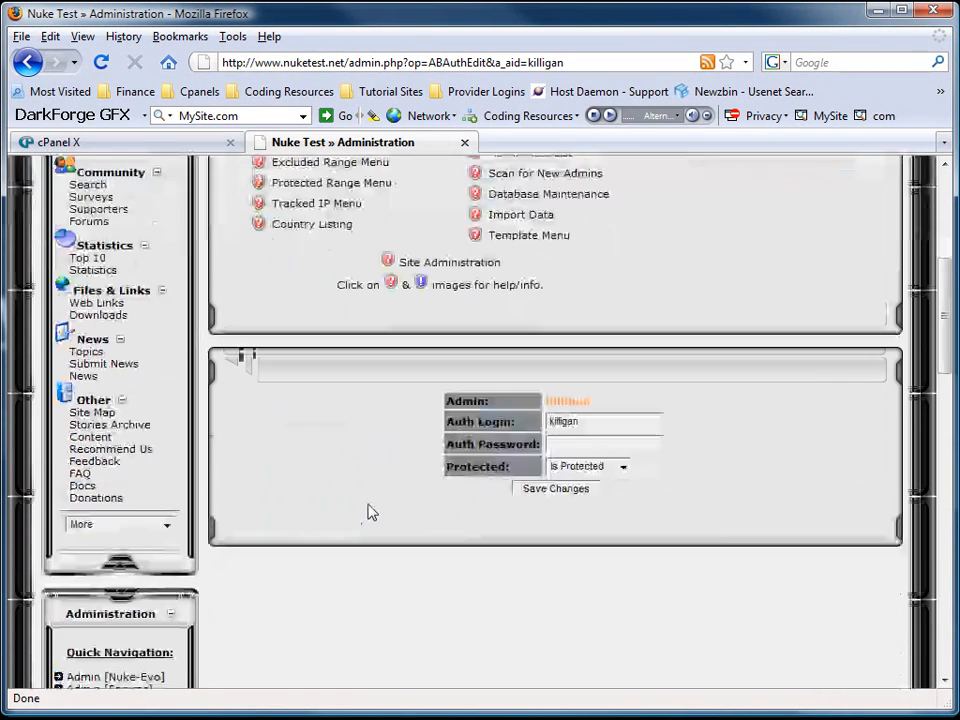
scroll(400, 450, "up", 1)
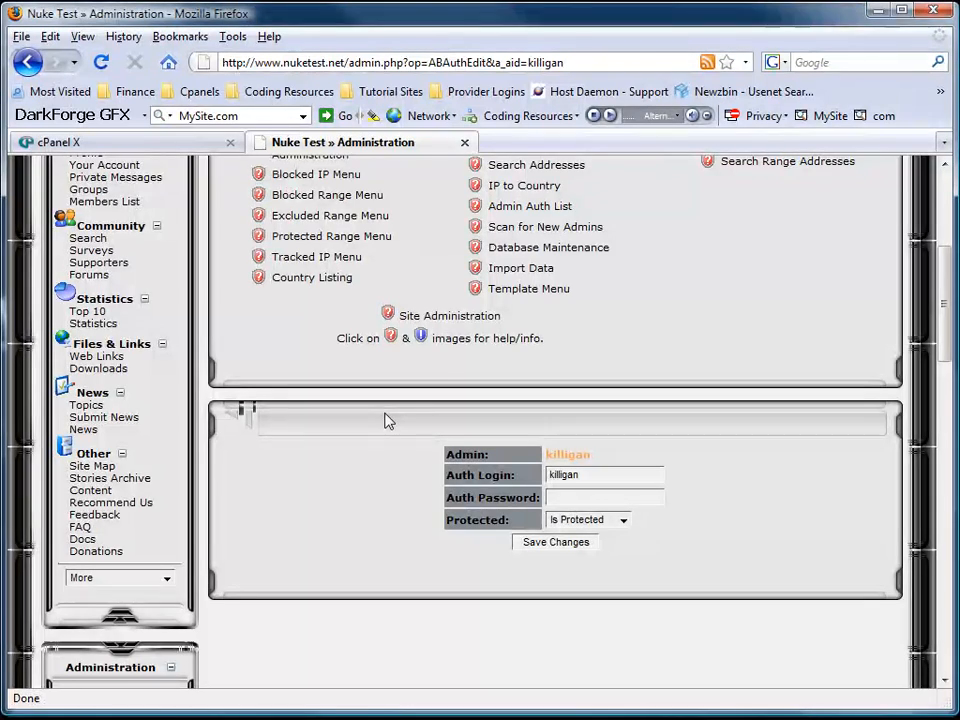
scroll(388, 421, "up", 5)
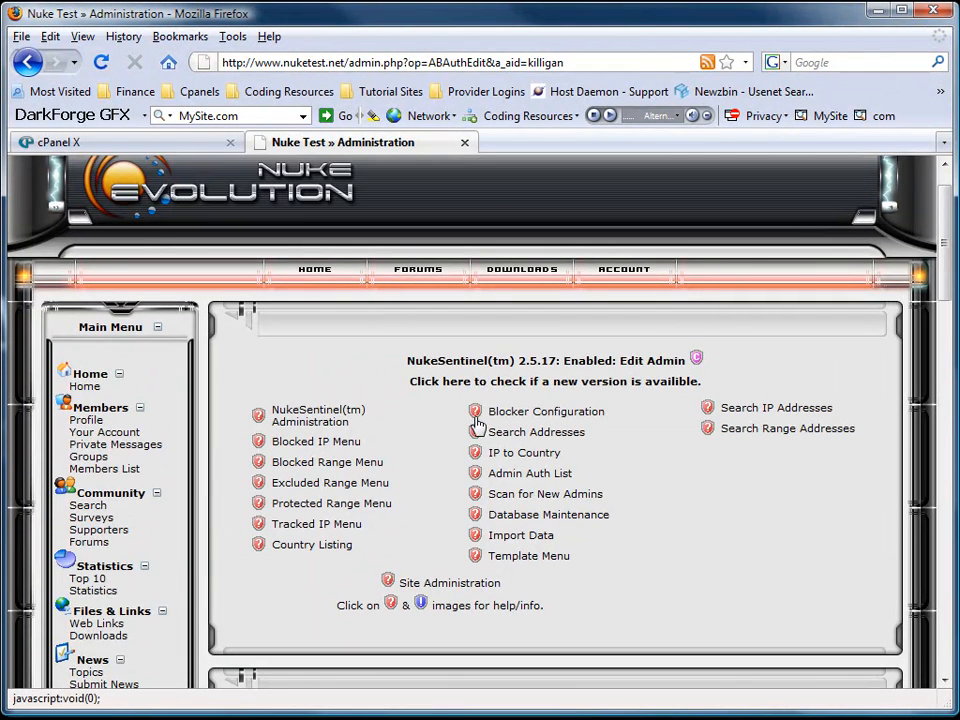
Set Block Proxies to Strong Level under NukeSentinel's General Settings.
left_click(319, 418)
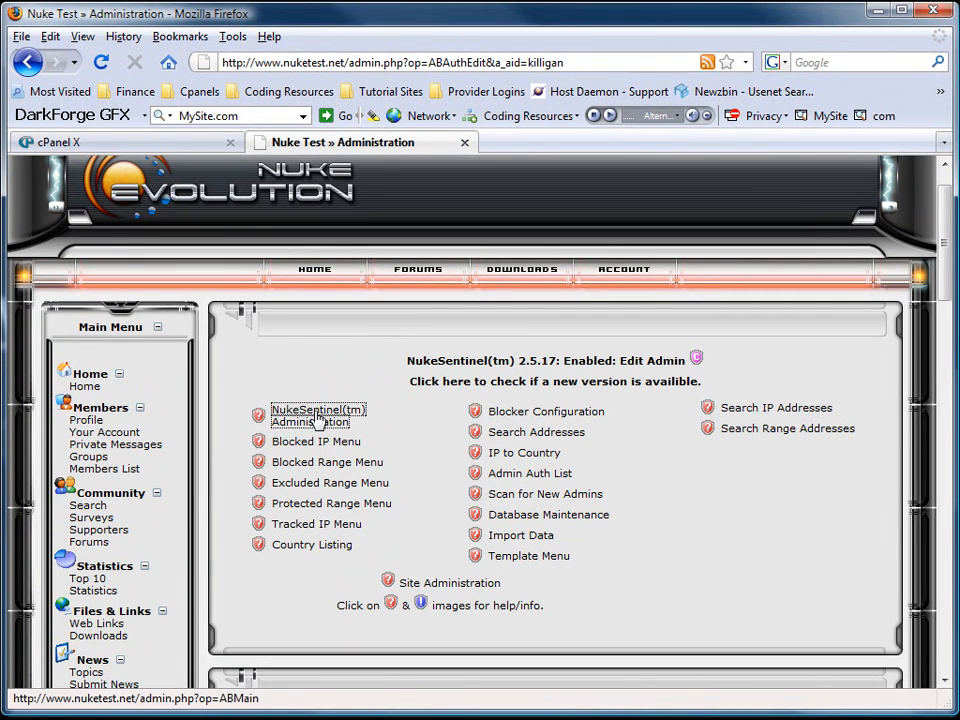
scroll(348, 414, "down", 8)
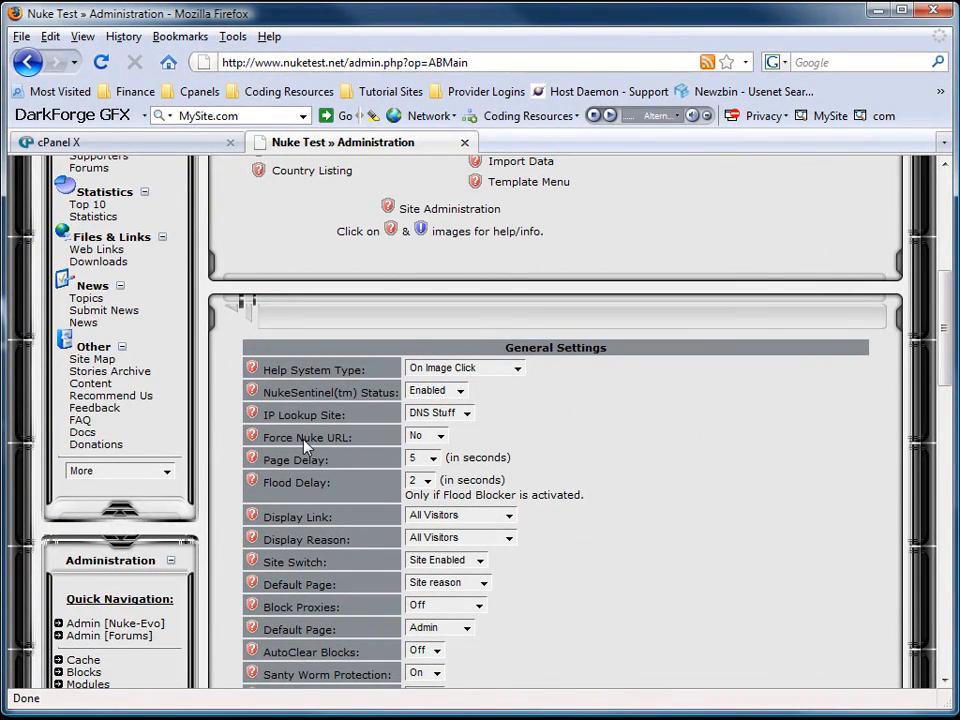
scroll(330, 503, "down", 3)
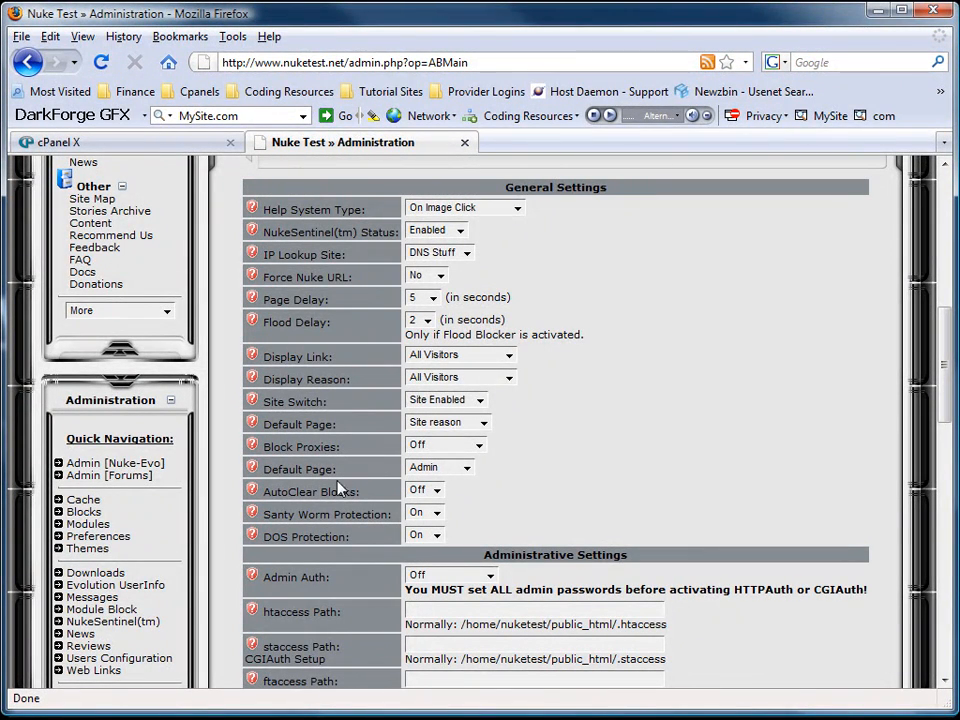
left_click(481, 446)
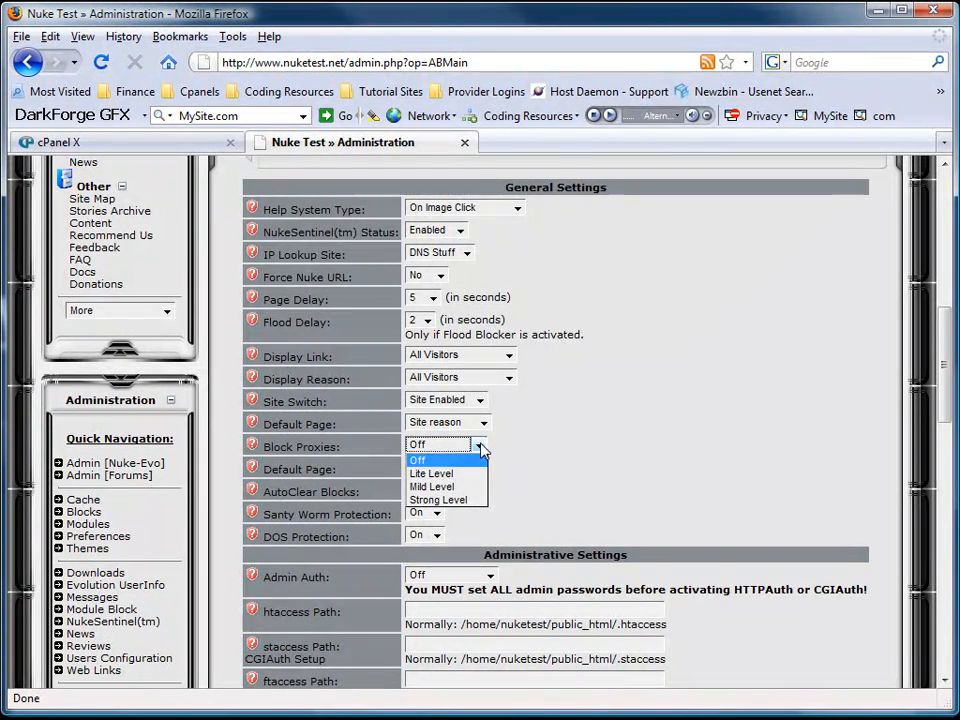
left_click(463, 500)
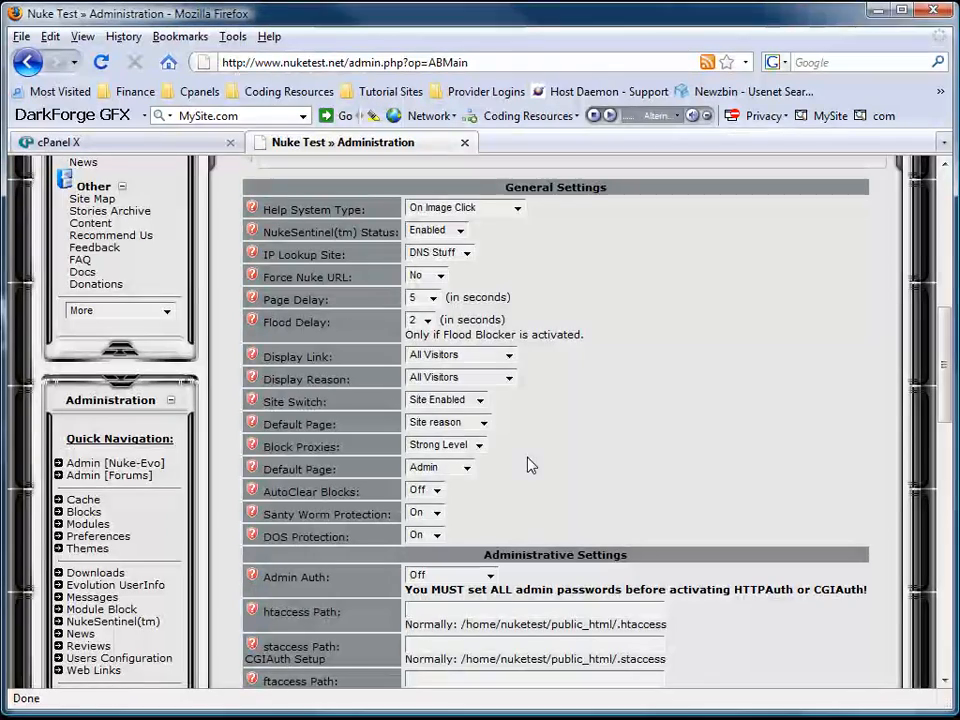
scroll(530, 465, "up", 4)
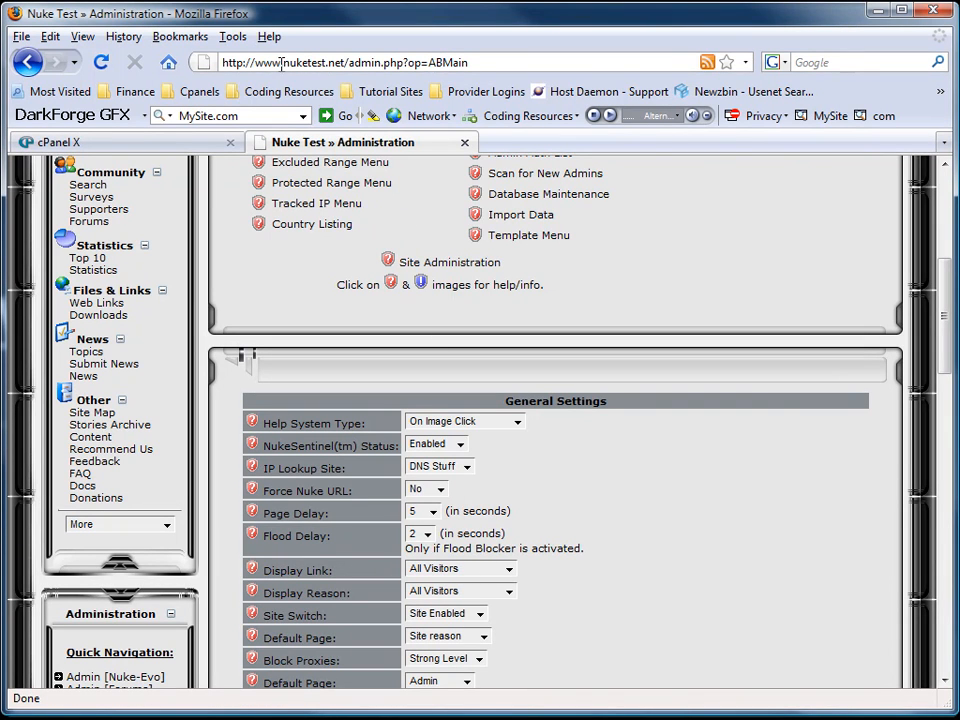
Load nuketest.net in a new Firefox tab, then switch back to the Administration tab.
double_click(516, 142)
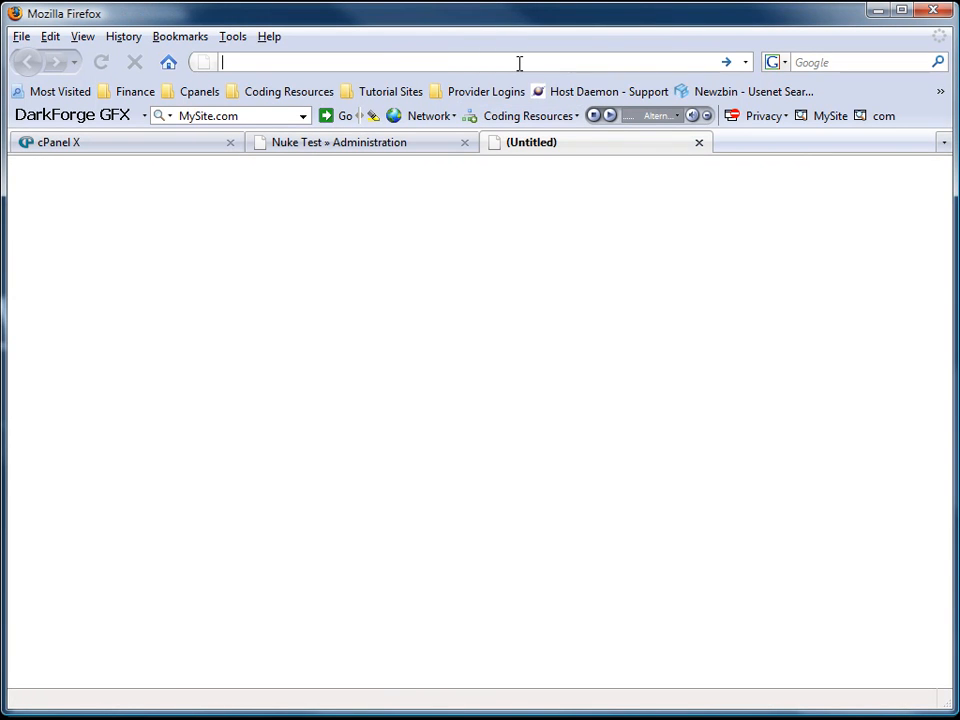
type("nuke")
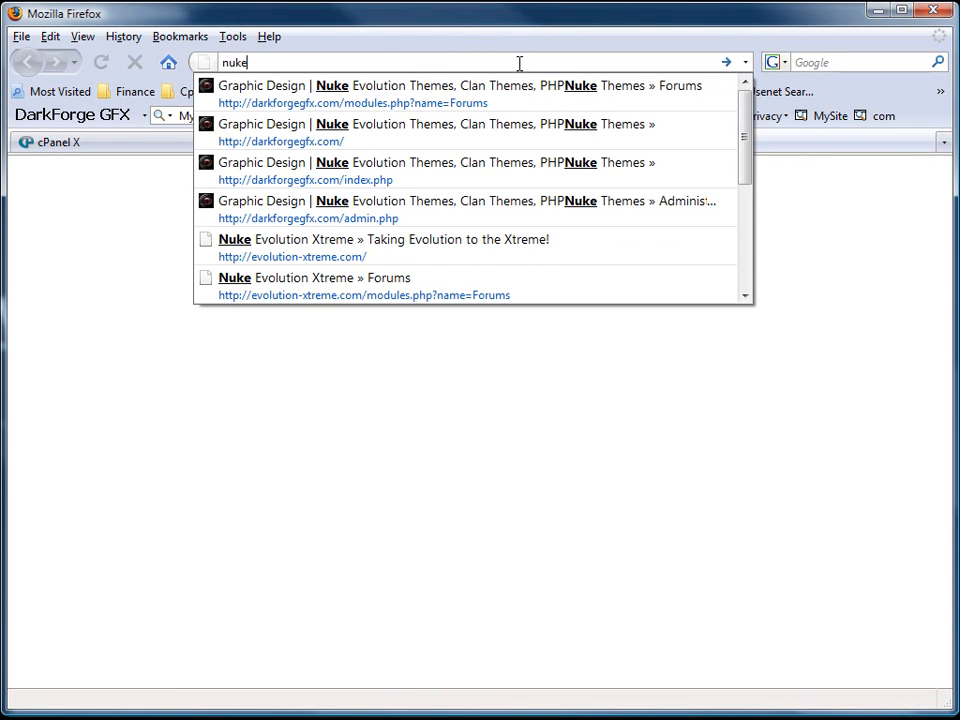
type("test.")
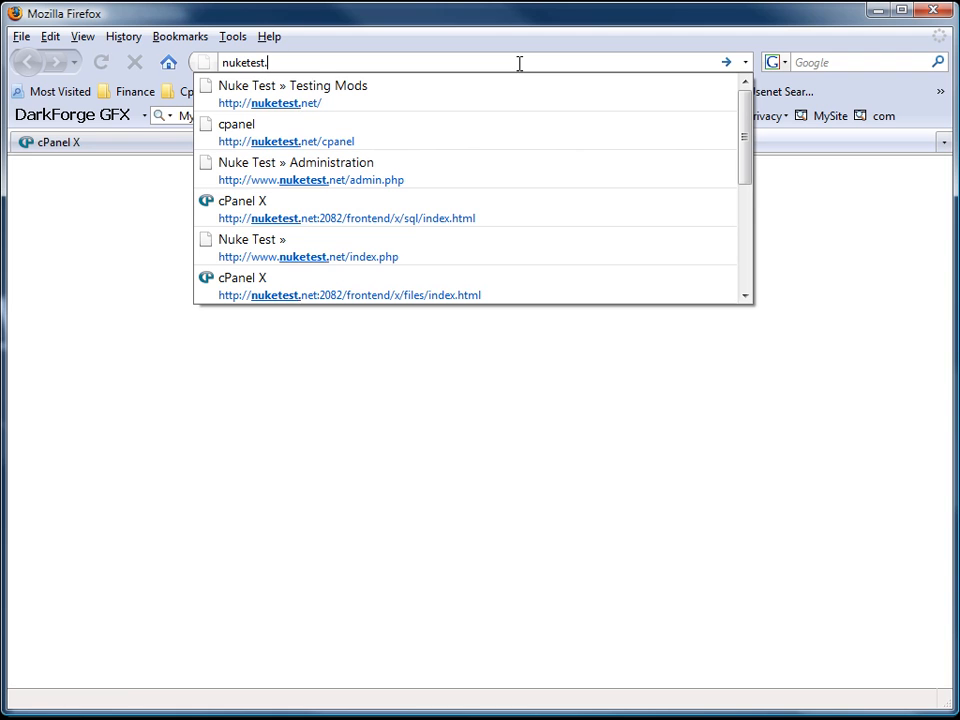
type("net")
key("Return")
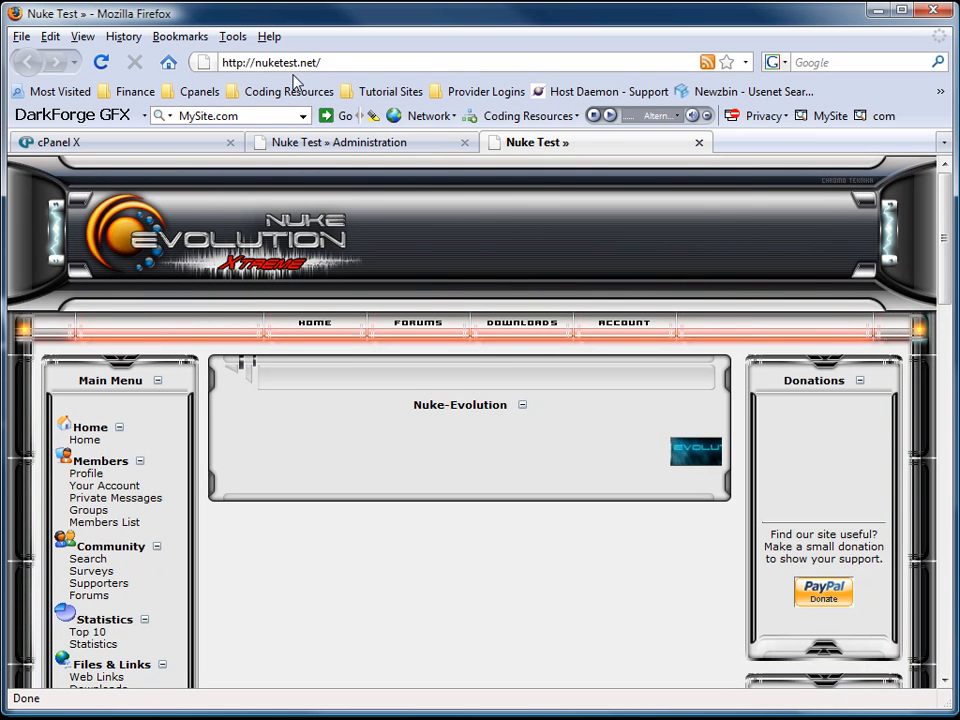
left_click(415, 148)
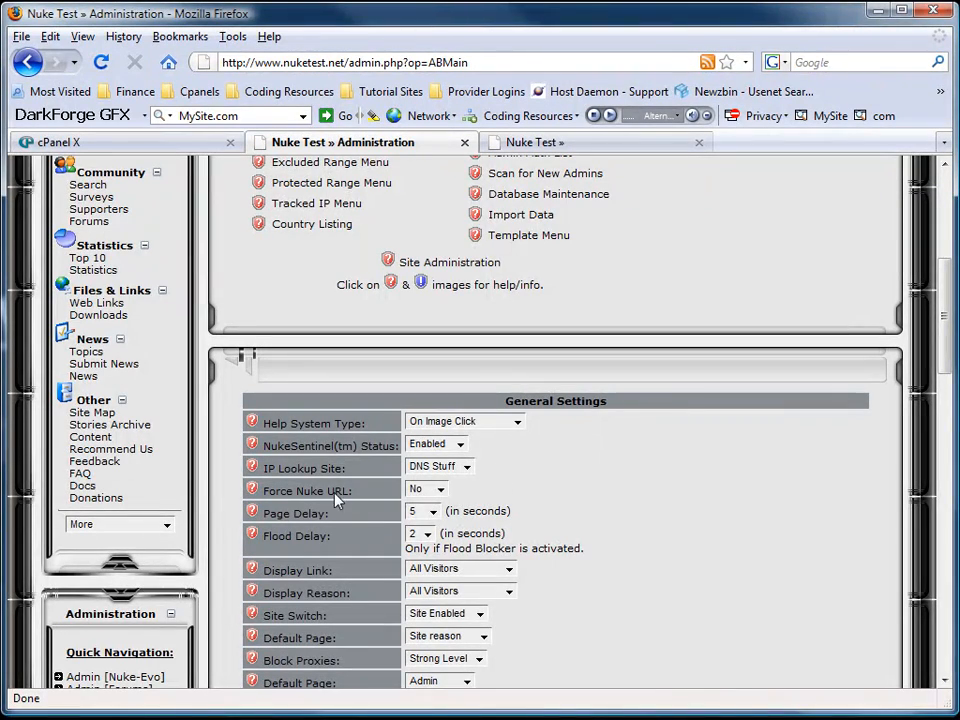
Set Force Nuke URL to Yes and save the NukeSentinel settings.
left_click(430, 489)
left_click(418, 517)
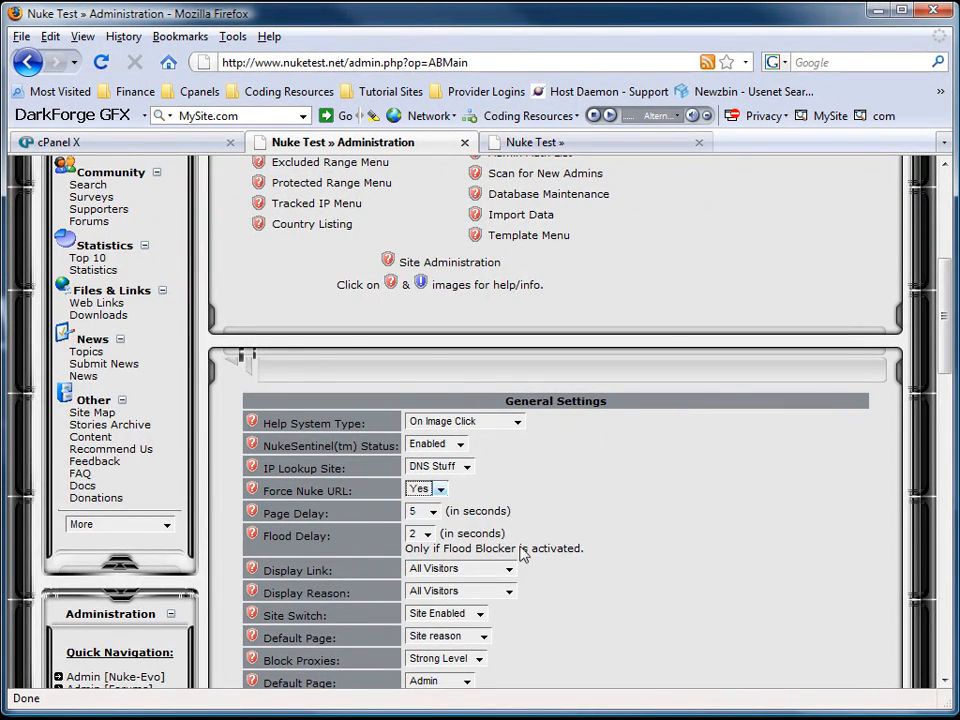
scroll(522, 553, "down", 15)
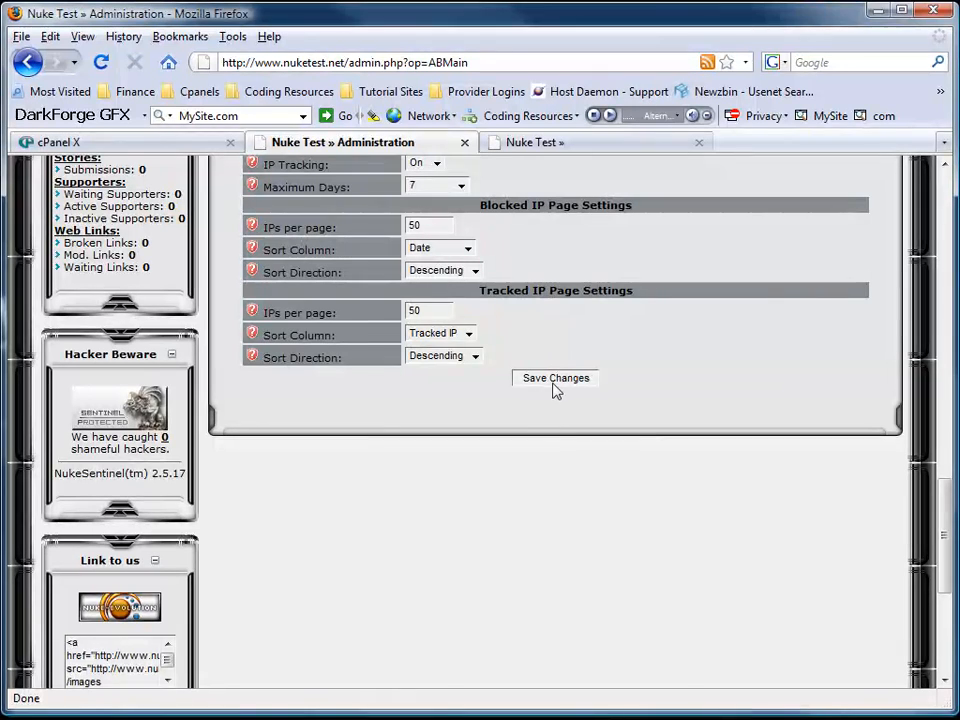
left_click(554, 384)
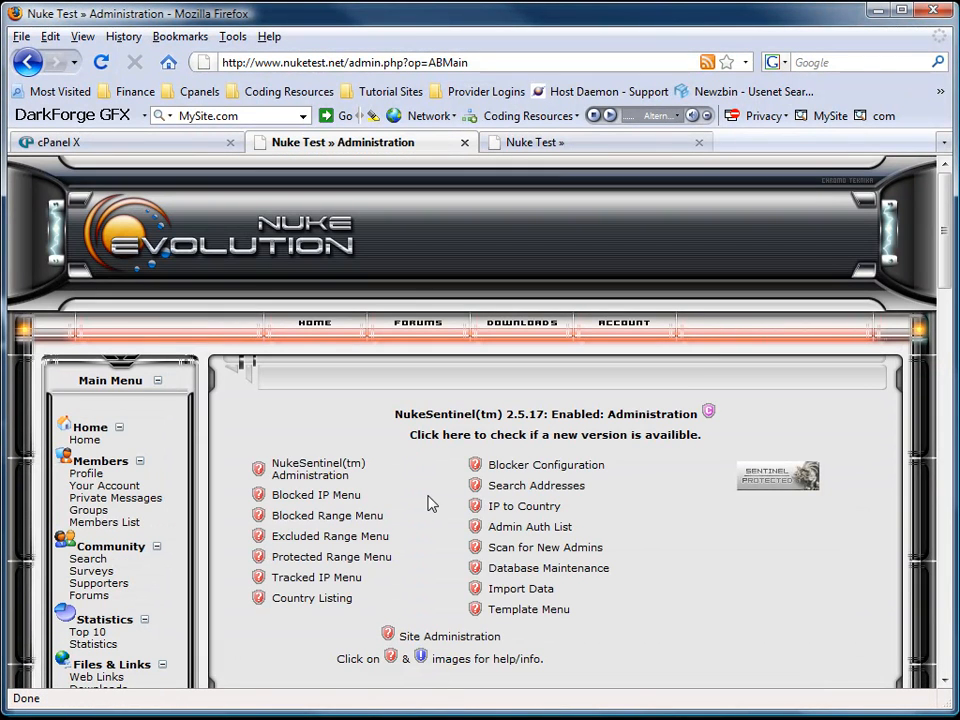
Reload the public nuketest.net home page tab, then close it.
left_click(615, 148)
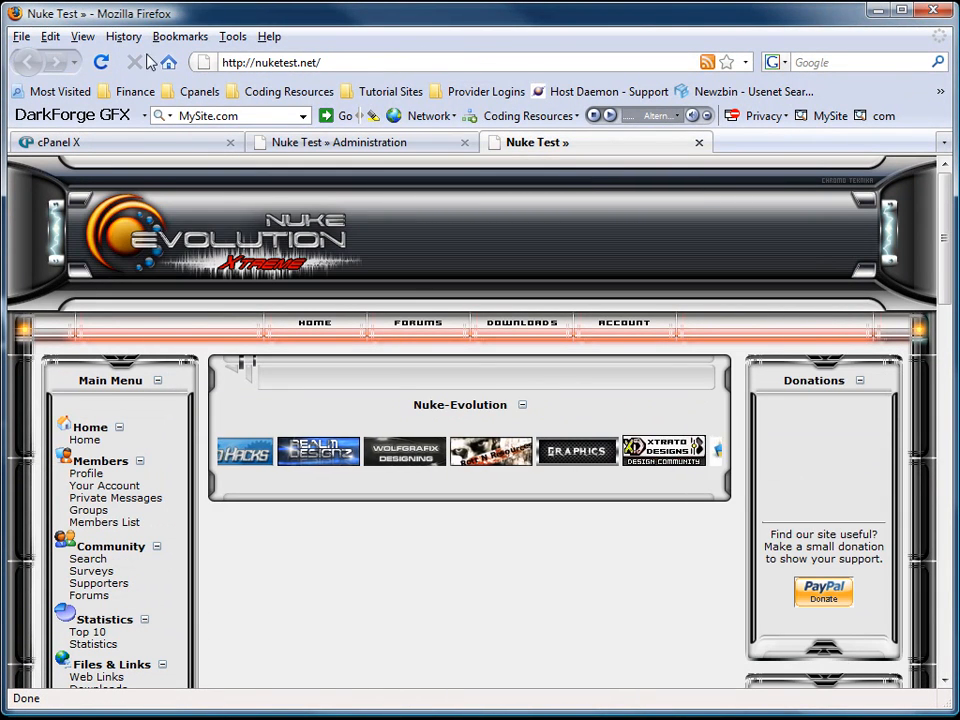
left_click(102, 63)
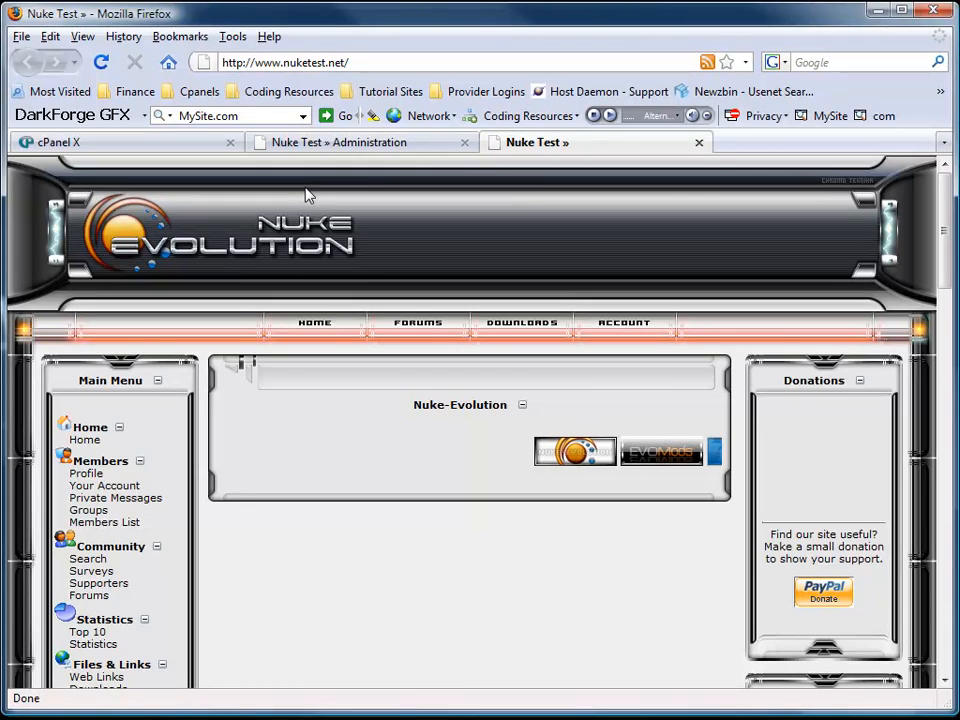
left_click(699, 142)
scroll(366, 358, "down", 15)
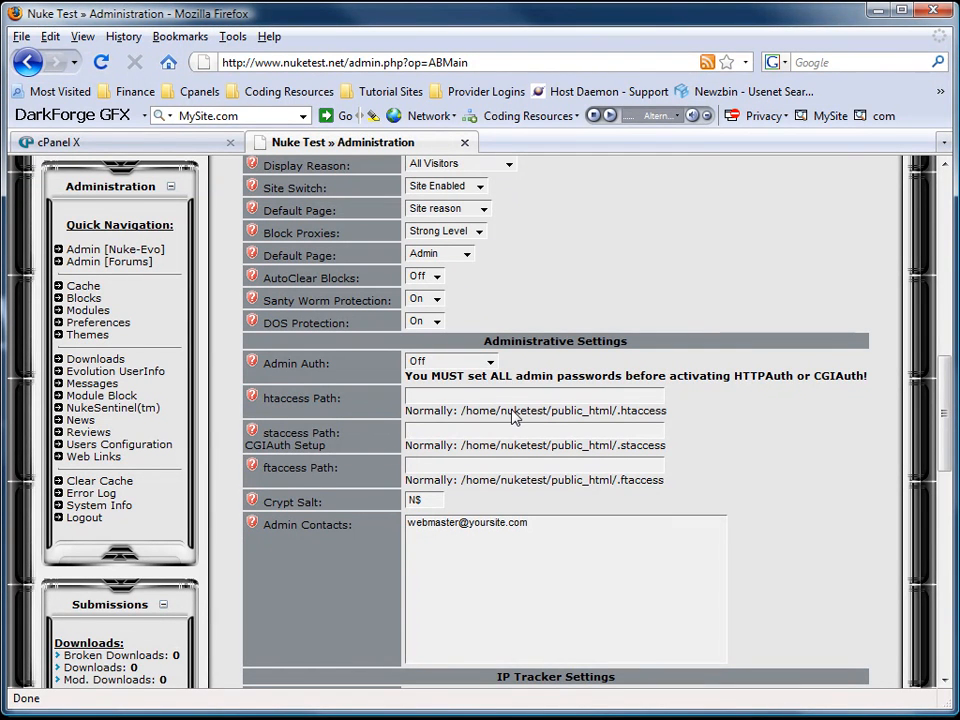
In WS_FTP, refresh the remote listing and open the server's public_html folder.
left_click(662, 717)
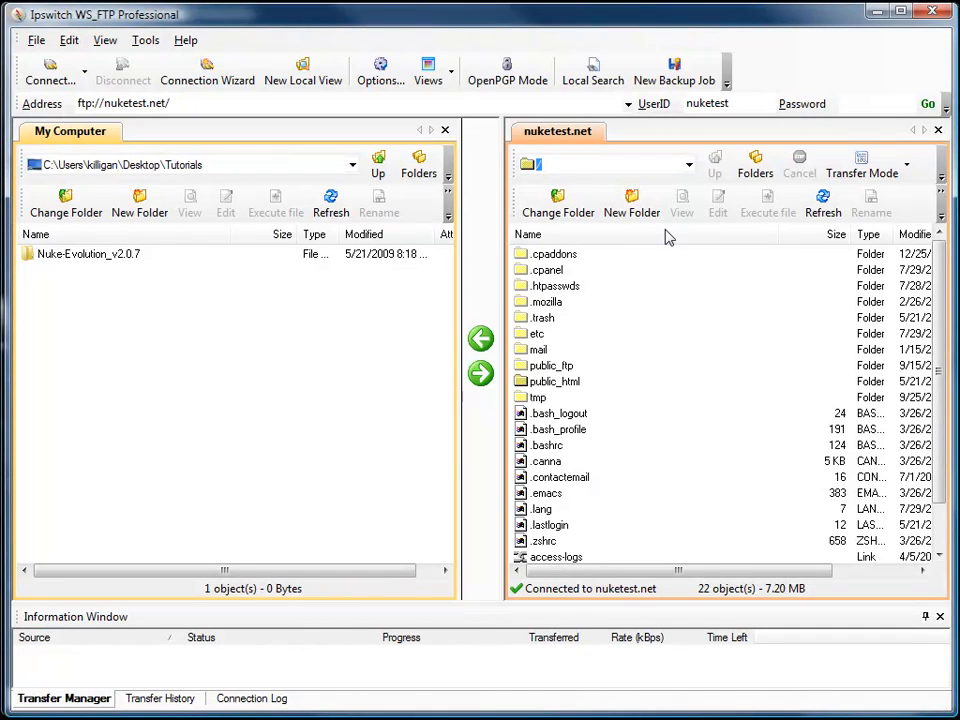
left_click(817, 205)
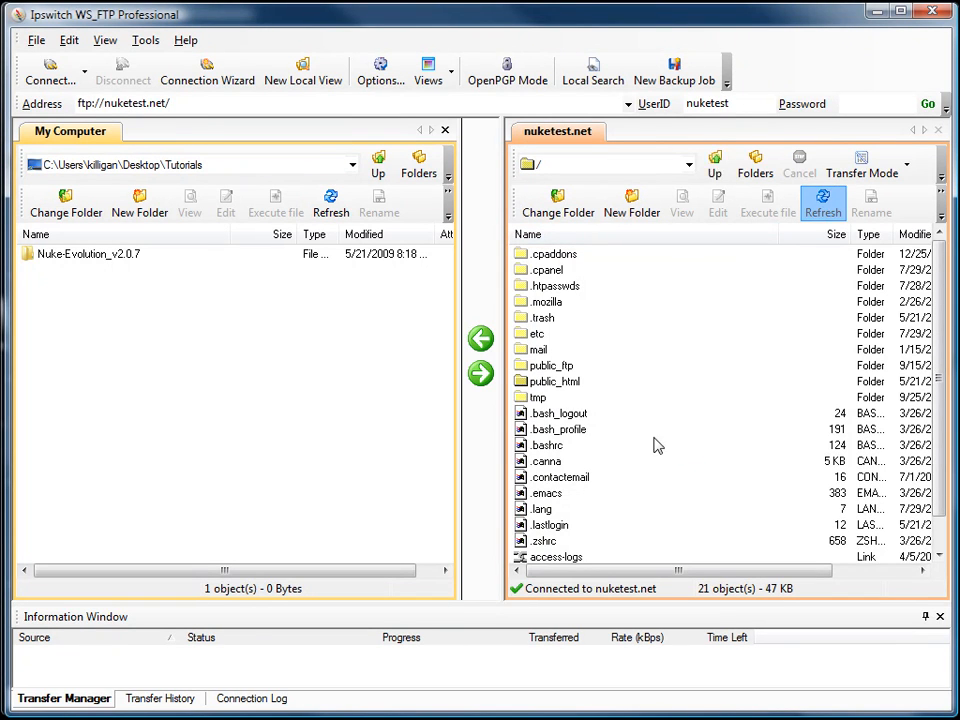
scroll(603, 432, "down", 1)
scroll(541, 403, "up", 1)
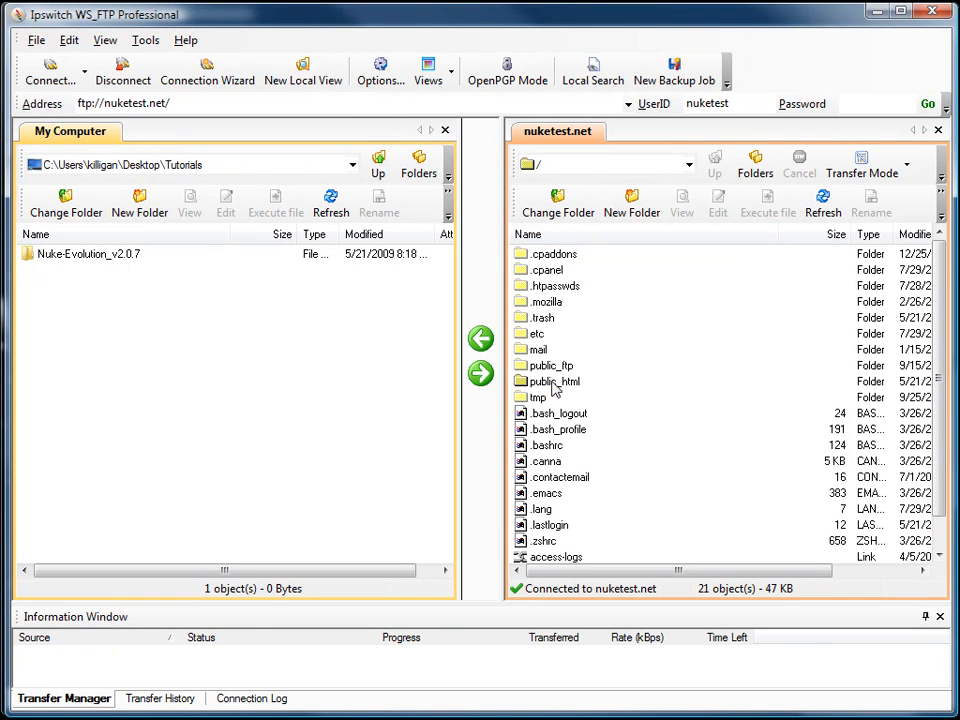
double_click(555, 384)
left_click(815, 212)
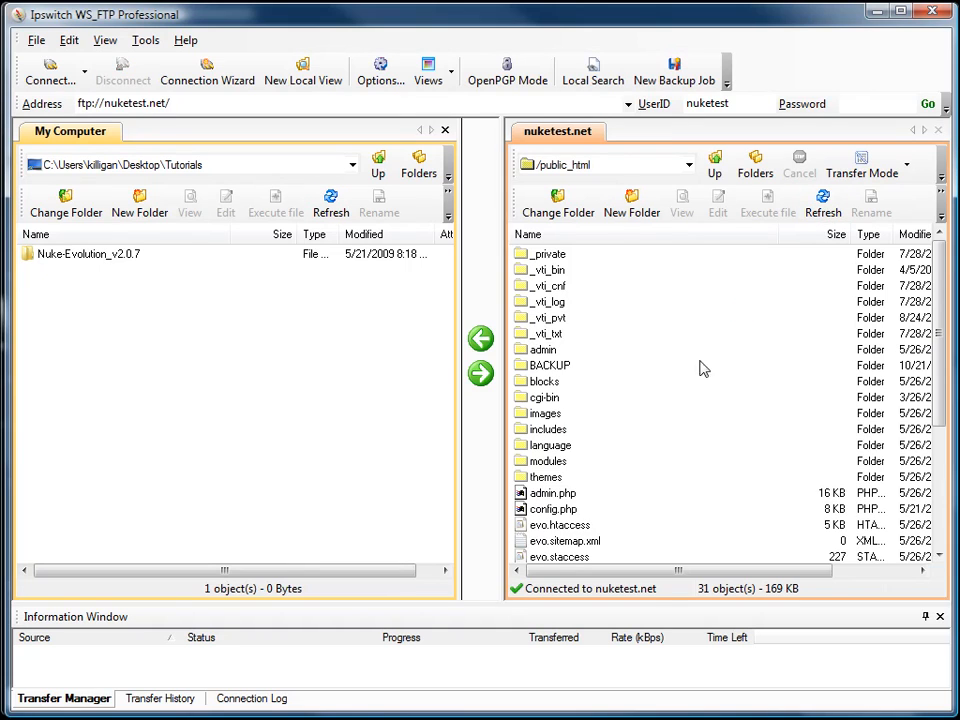
scroll(612, 455, "down", 1)
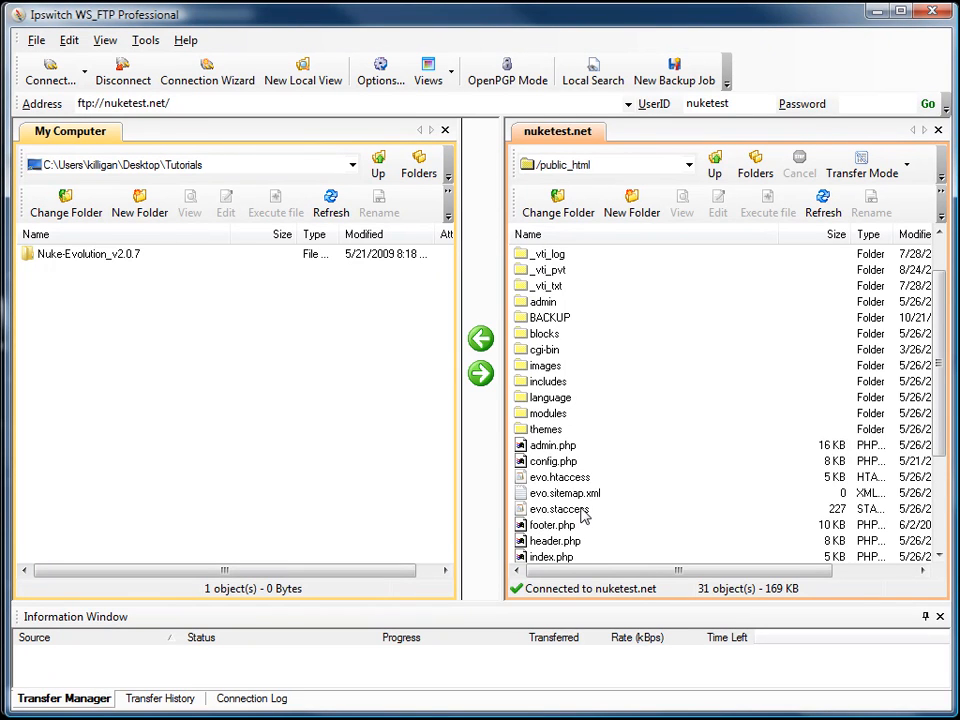
Rename evo.htaccess to .htaccess and evo.staccess to .staccess on the server.
left_click(548, 479)
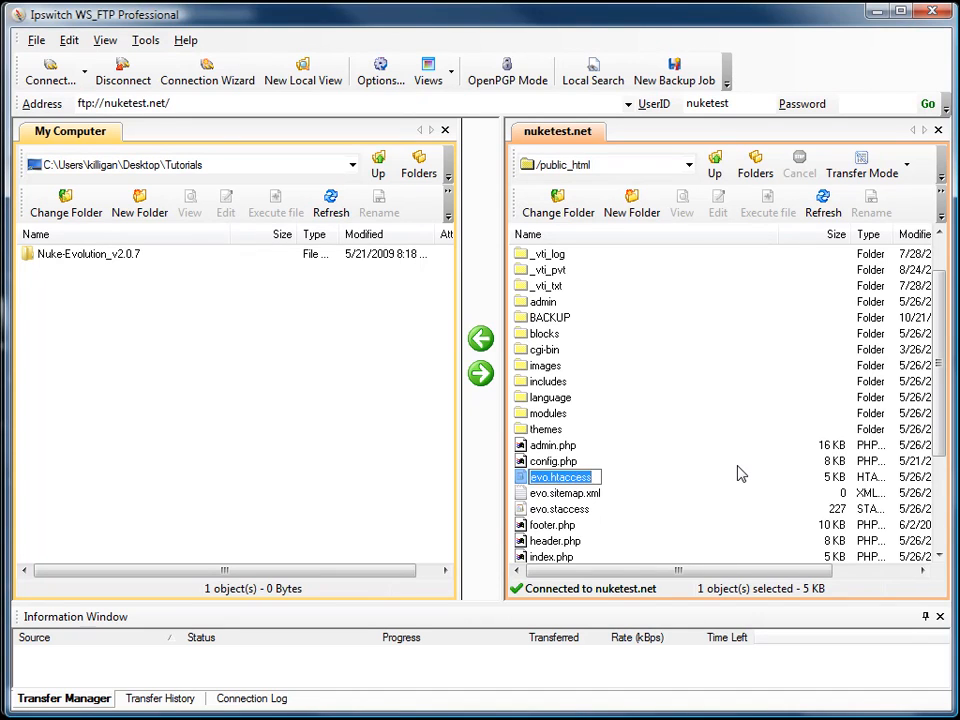
key("End")
key("Left")
key("Left")
key("Left")
key("Left")
key("Left")
key("Left")
key("Left")
key("Left")
key("Left")
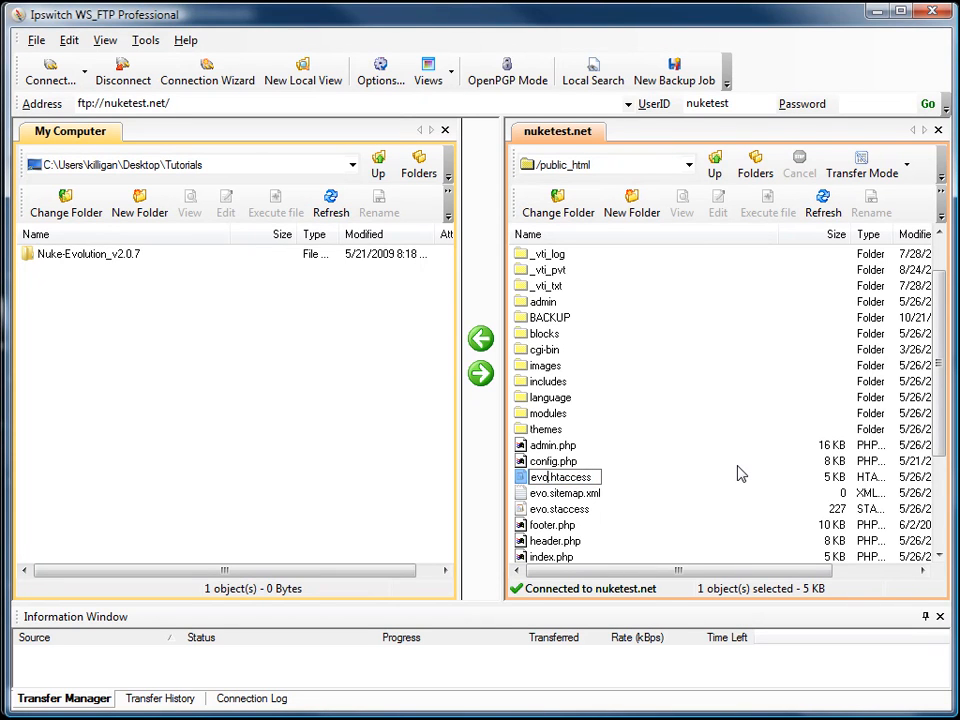
key("BackSpace")
key("BackSpace")
key("BackSpace")
key("Return")
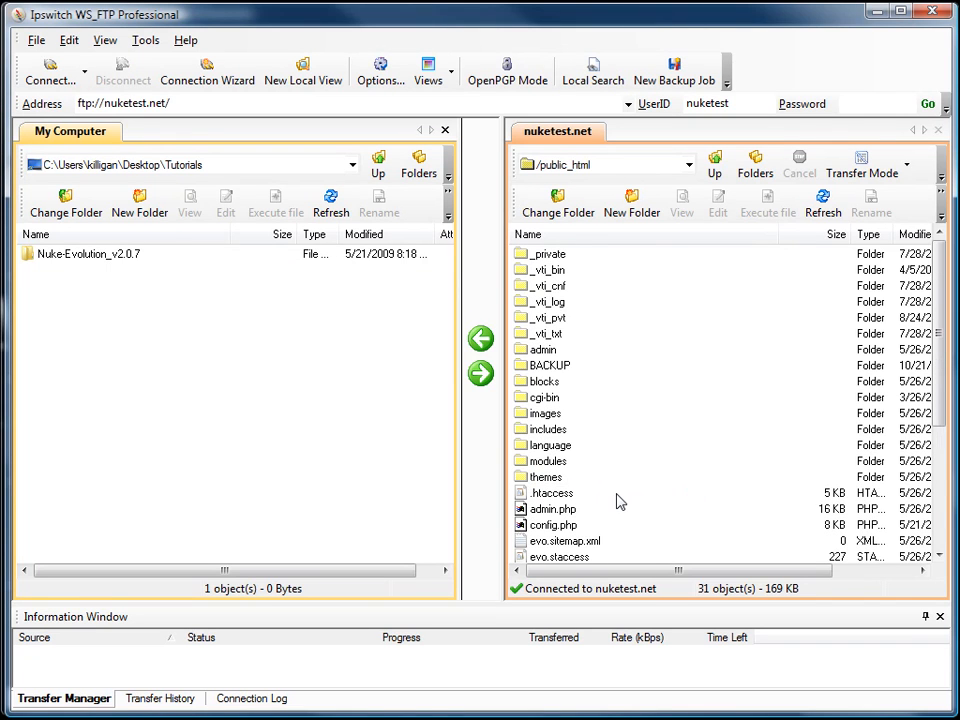
scroll(617, 500, "down", 1)
left_click(552, 510)
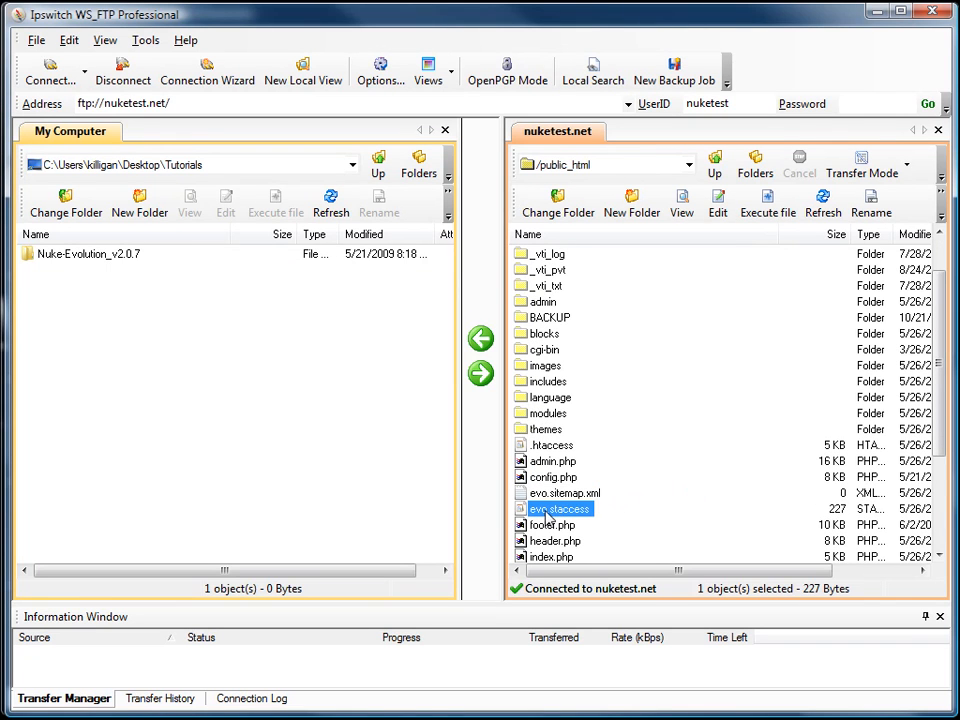
key("F2")
key("Left")
key("Left")
key("Left")
key("Left")
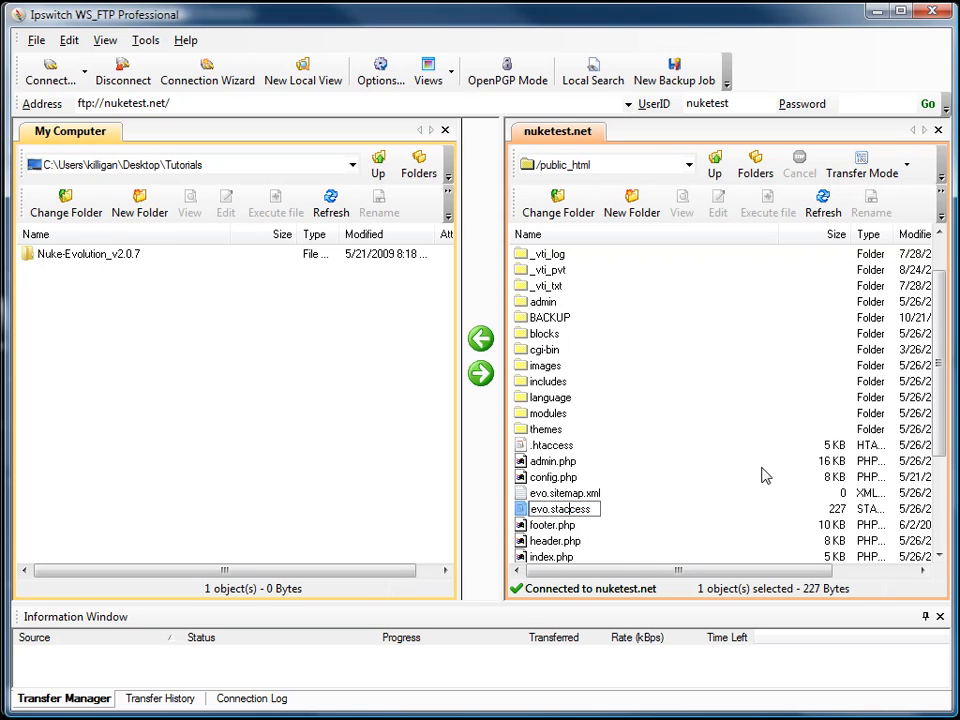
key("BackSpace")
key("BackSpace")
key("BackSpace")
key("BackSpace")
key("Return")
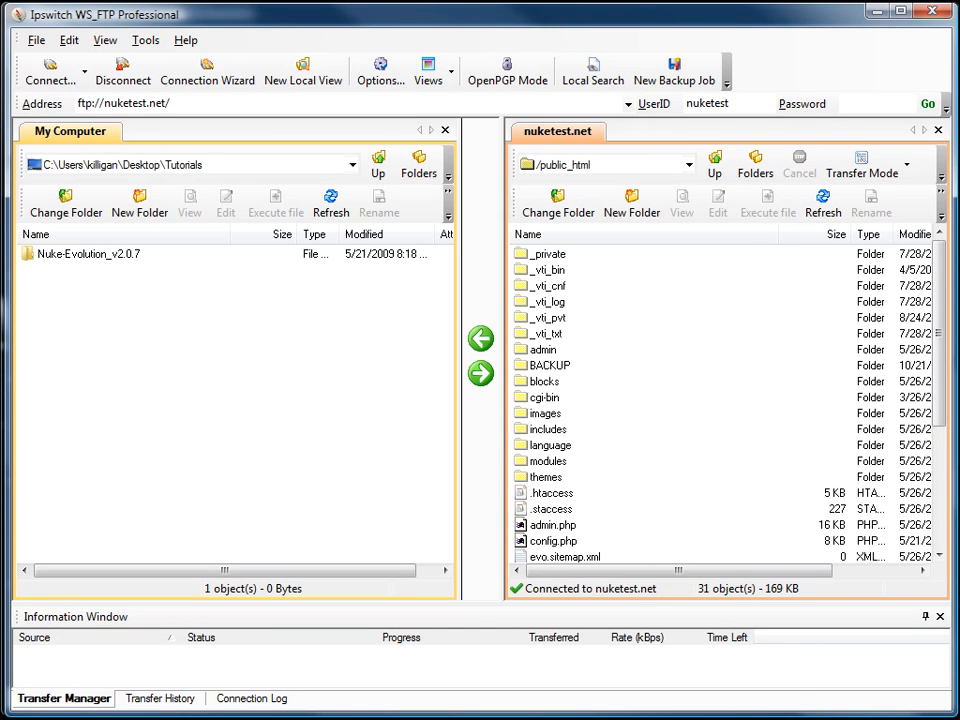
left_click(740, 719)
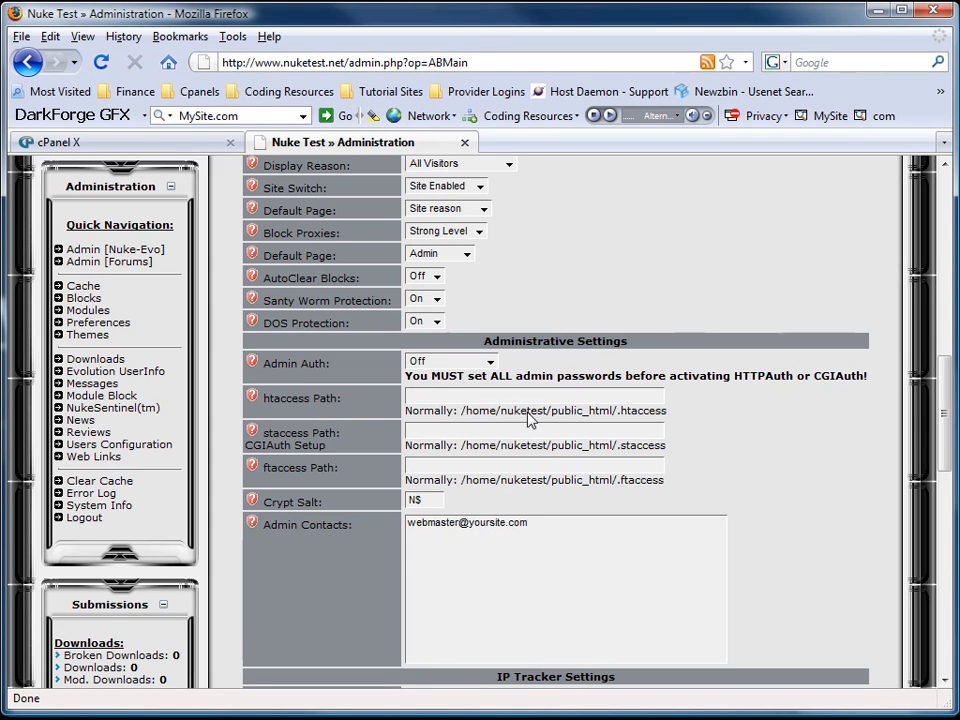
Paste the suggested .htaccess and .staccess paths into their Path fields.
left_click_drag(669, 418, 462, 424)
key("ctrl+c")
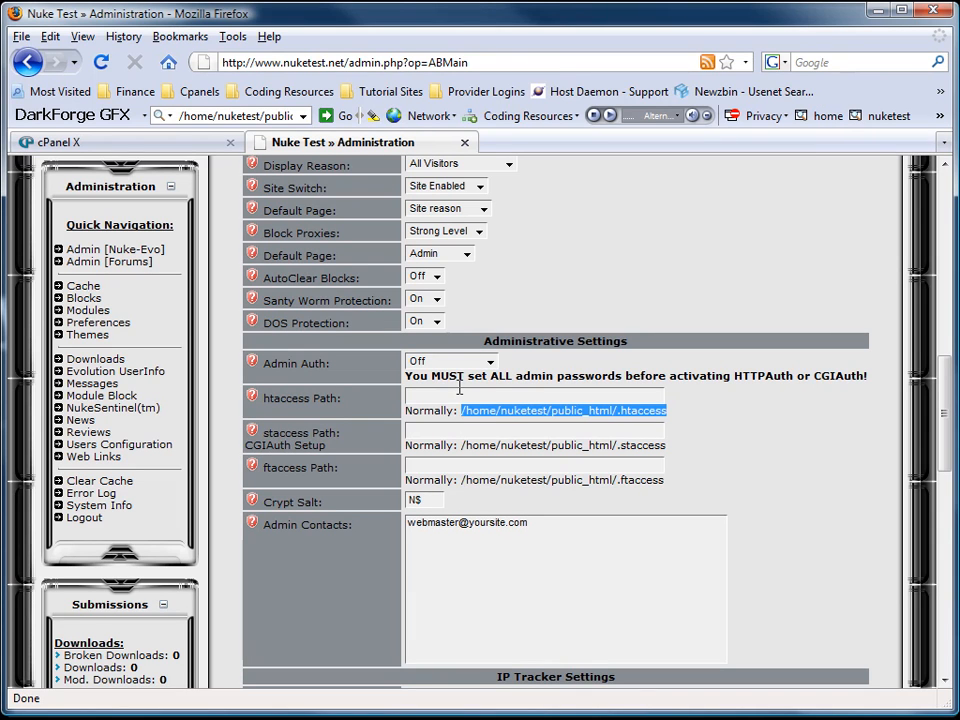
left_click(460, 396)
key("ctrl+v")
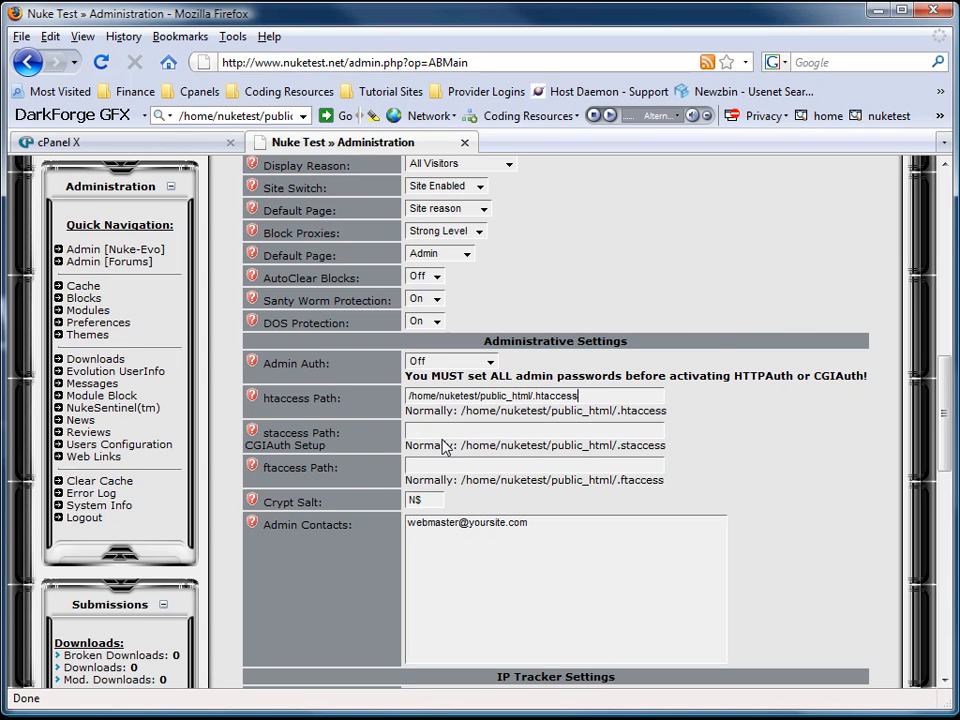
left_click_drag(668, 450, 465, 456)
key("ctrl+c")
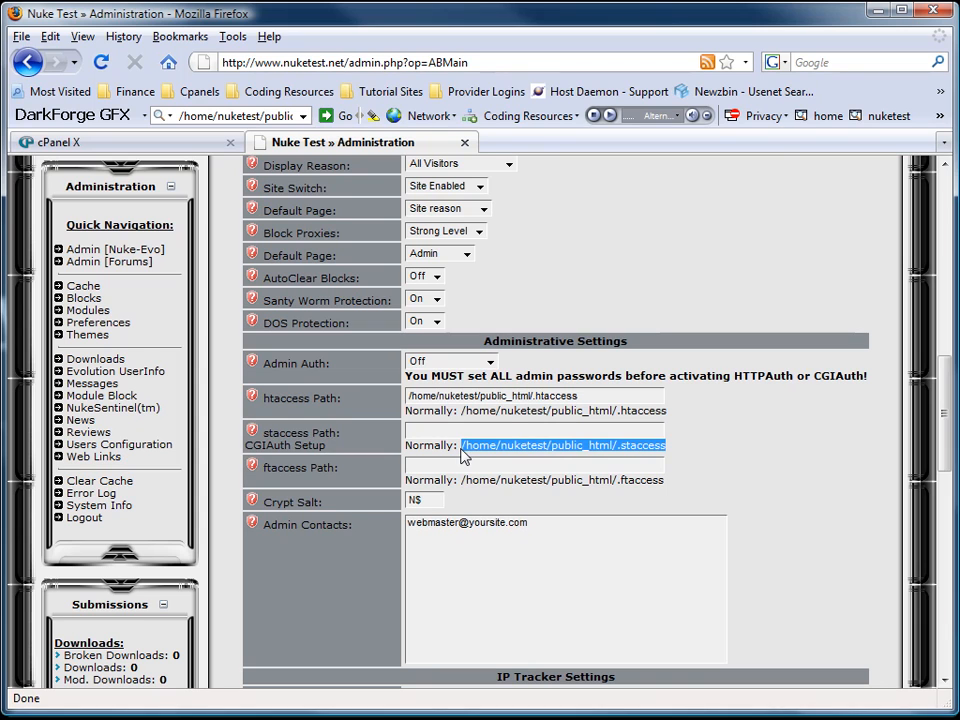
left_click(489, 429)
key("ctrl+v")
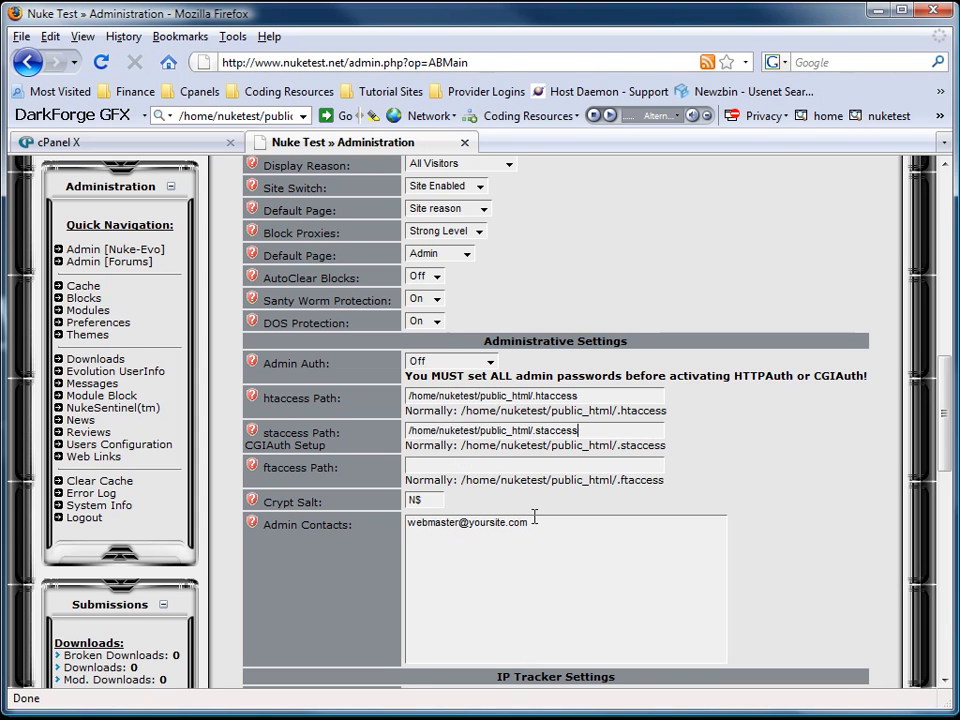
Set Admin Contacts to the site admin e-mail, turn IP Tracking Off, and save.
left_click_drag(534, 516, 391, 524)
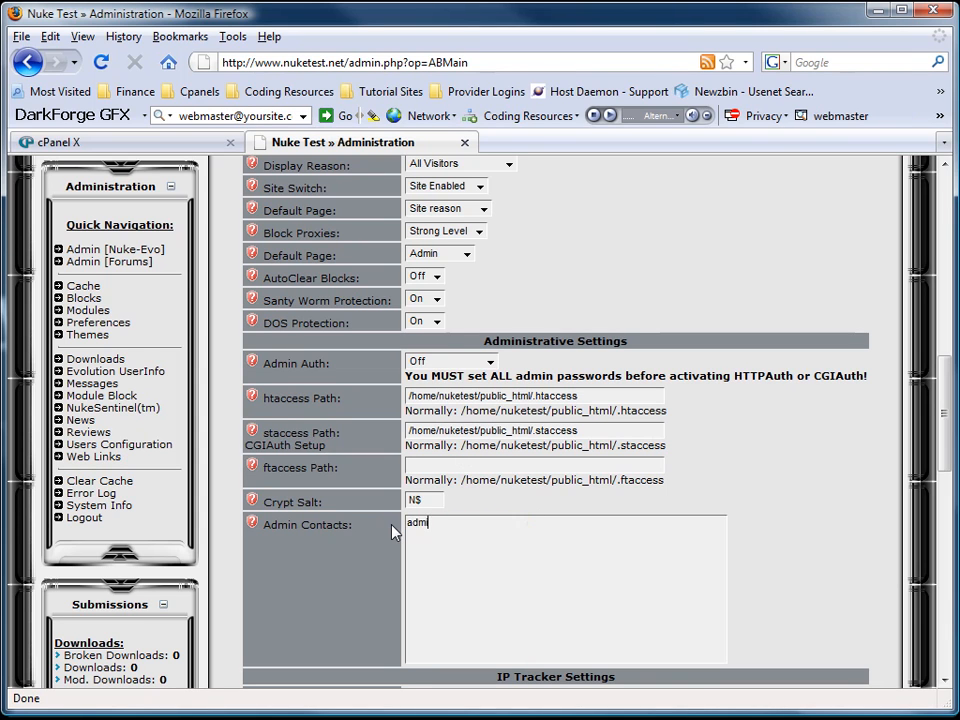
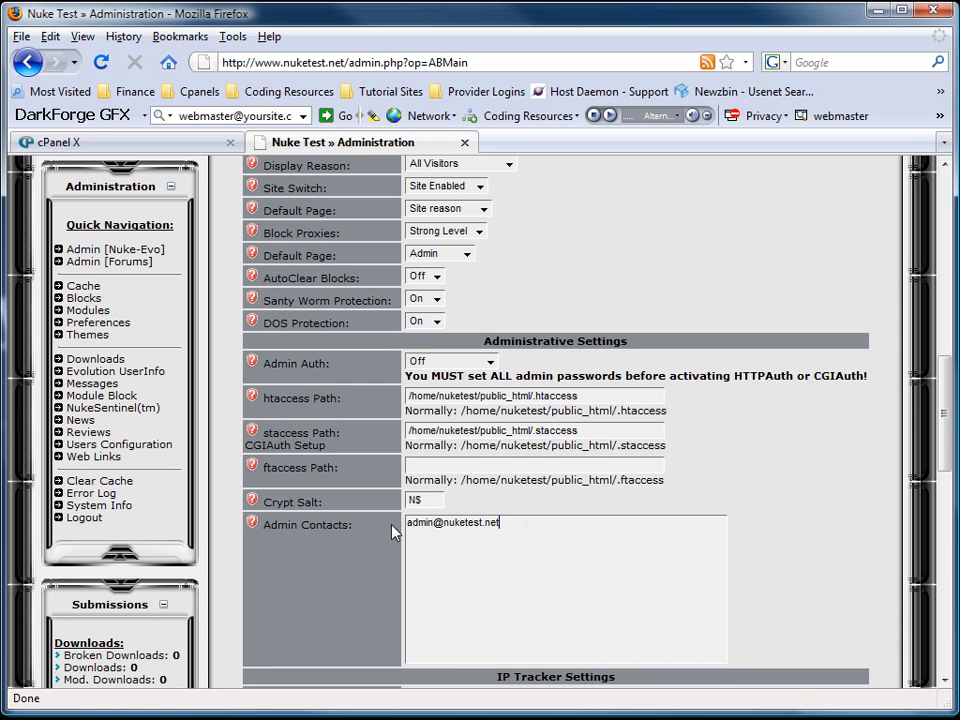
scroll(450, 530, "down", 4)
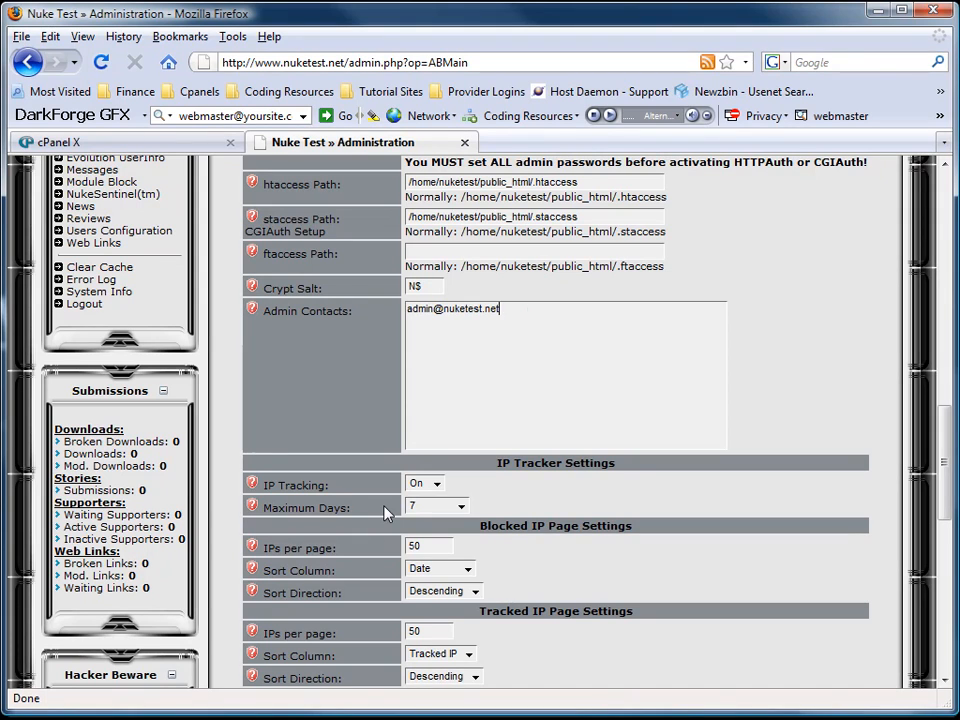
left_click(437, 486)
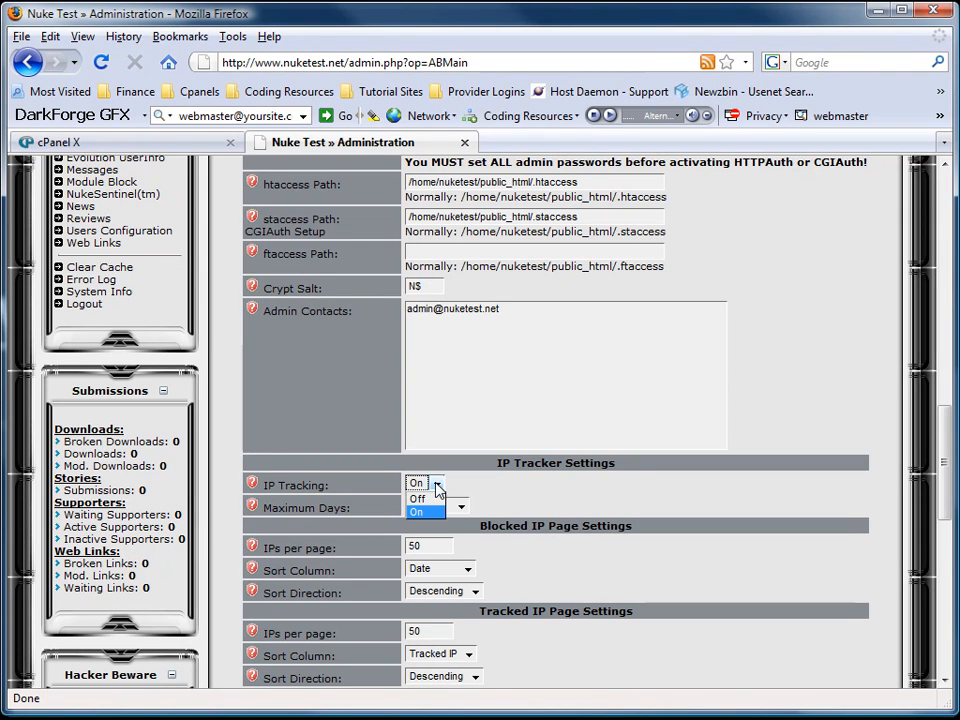
left_click(420, 498)
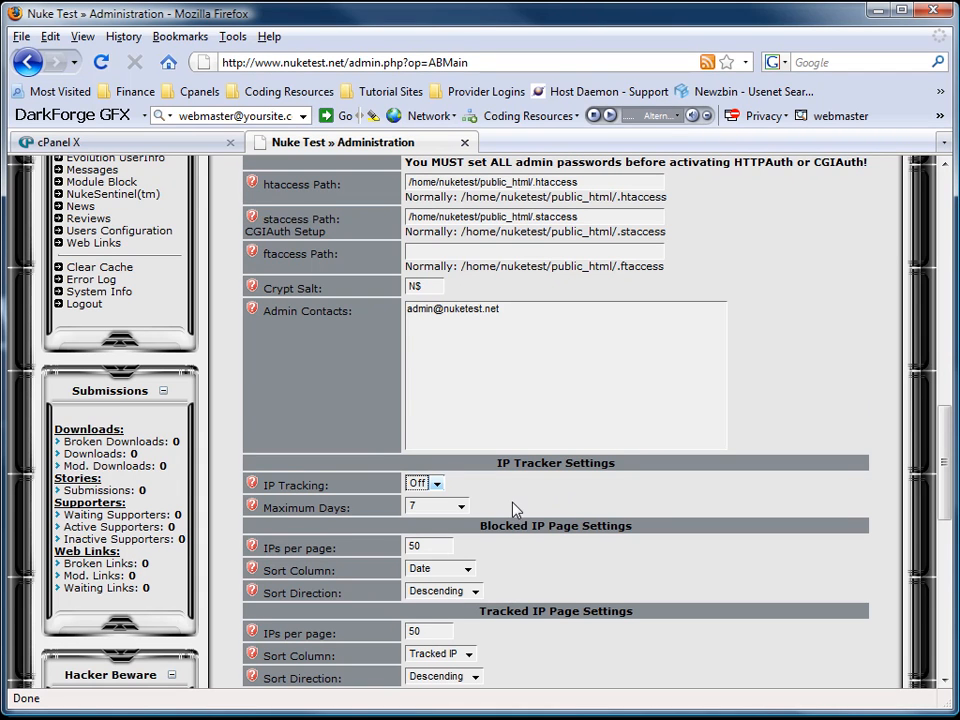
scroll(516, 513, "down", 4)
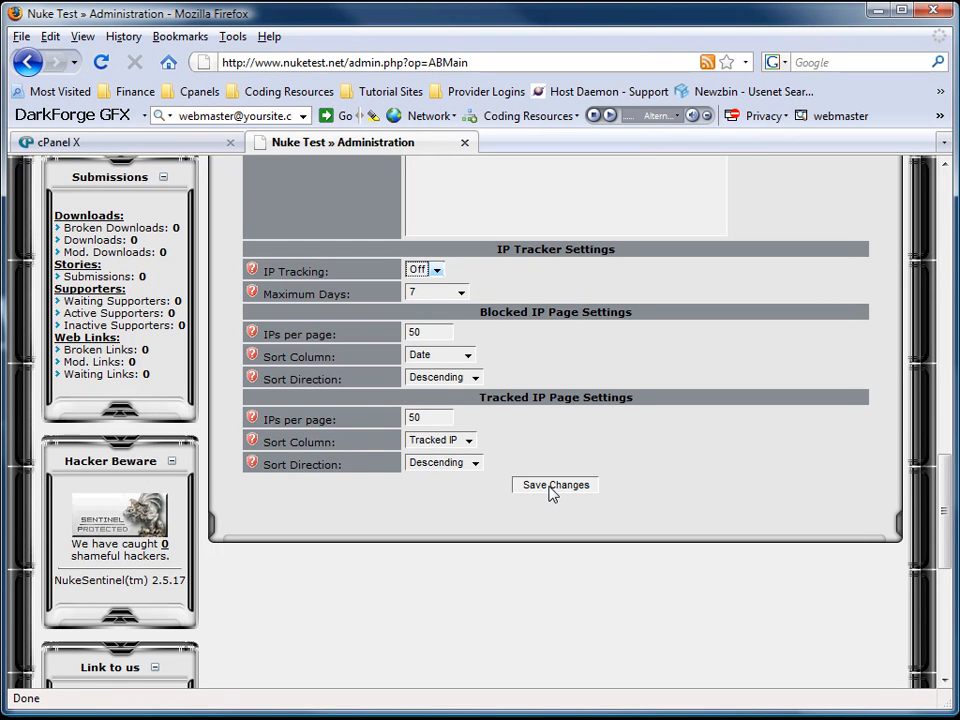
left_click(549, 494)
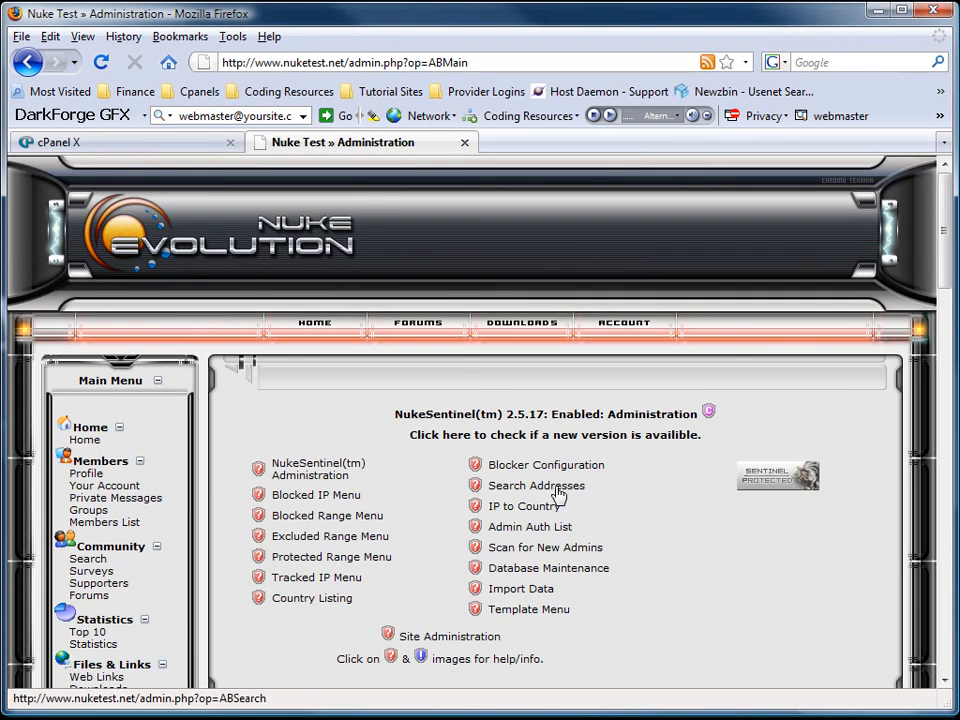
scroll(561, 495, "down", 13)
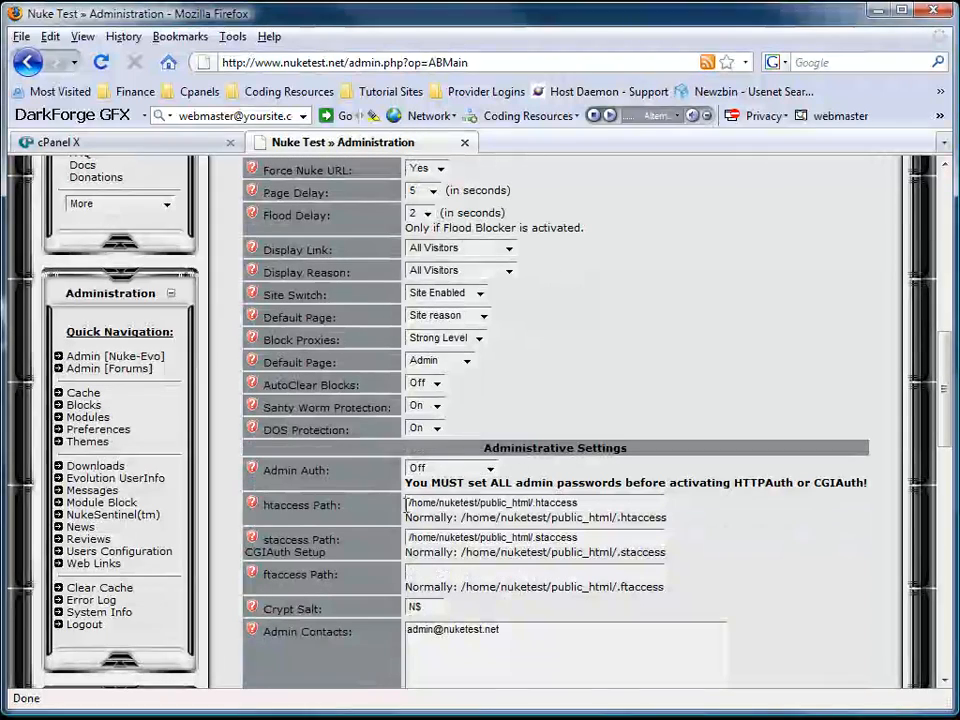
left_click(490, 469)
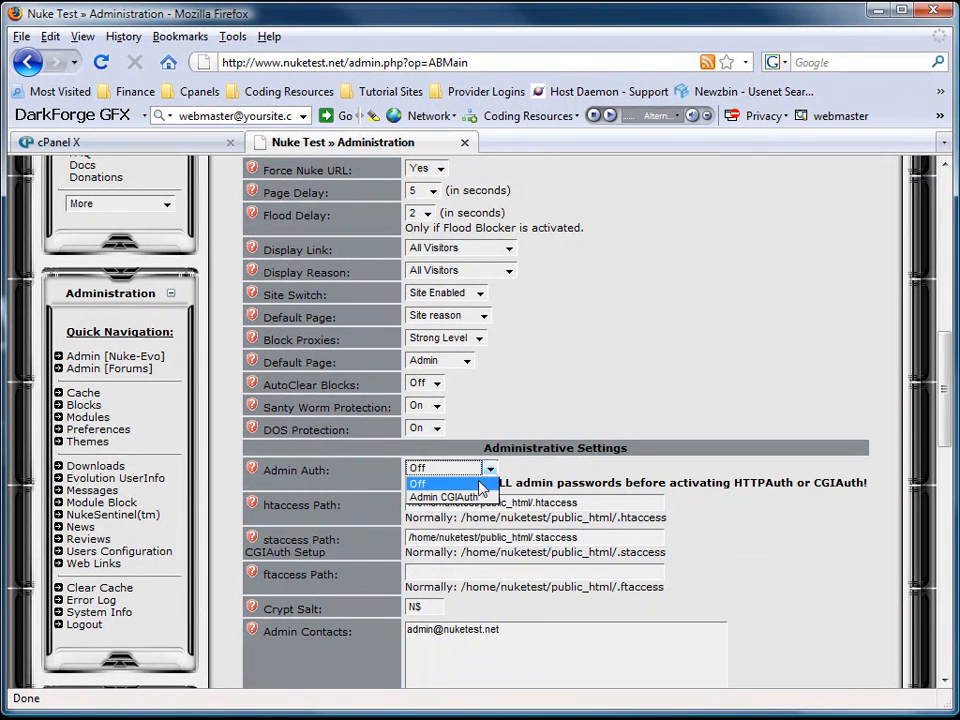
left_click(463, 496)
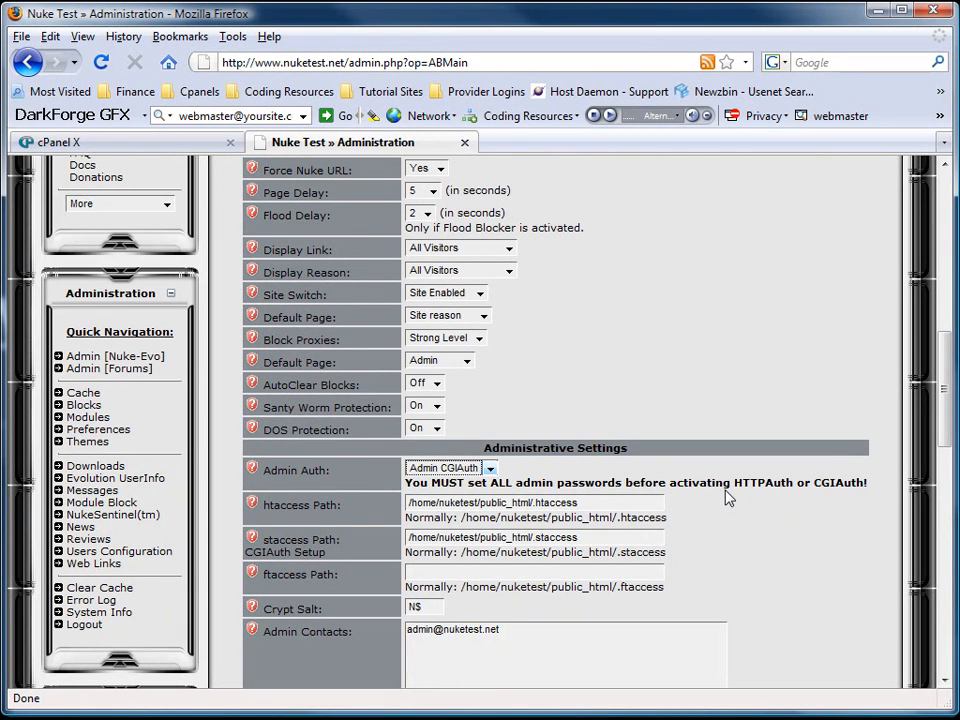
left_click(492, 469)
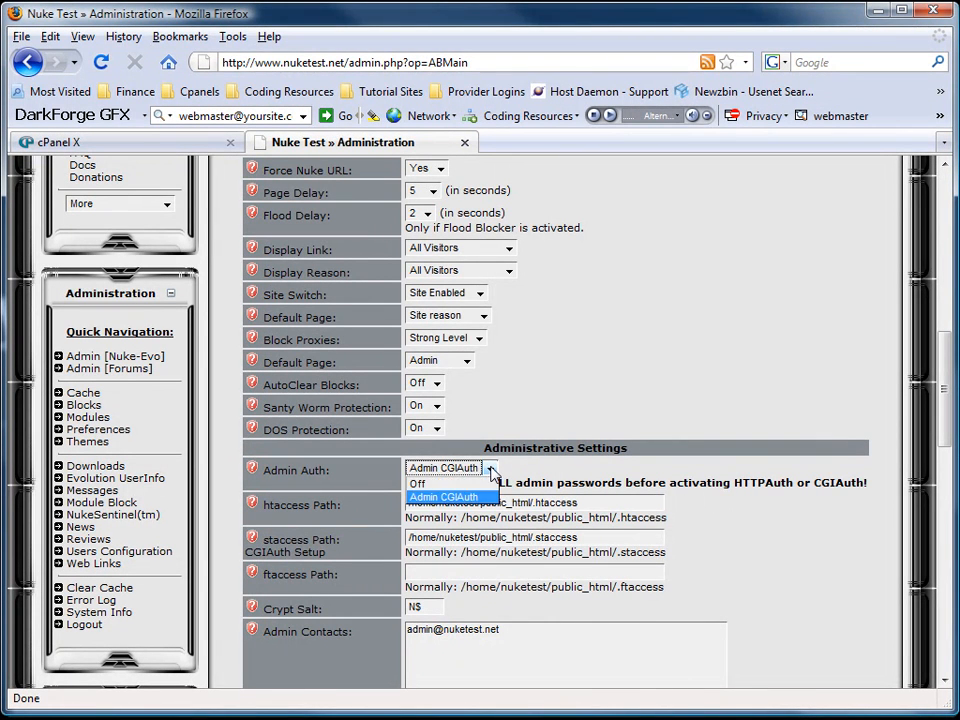
left_click(425, 490)
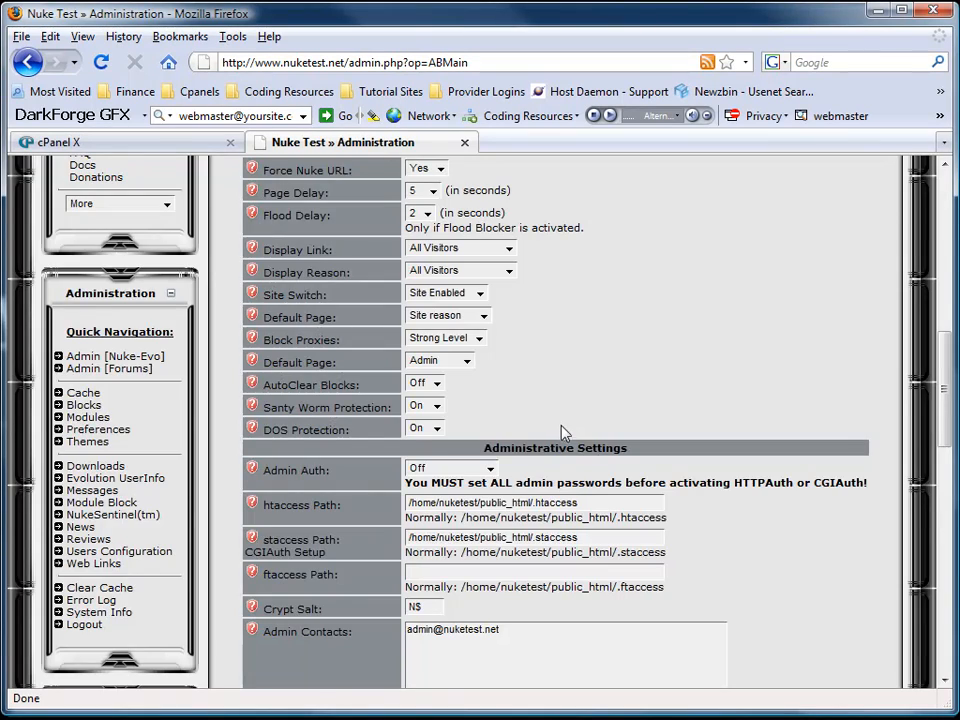
scroll(561, 432, "down", 10)
left_click(563, 489)
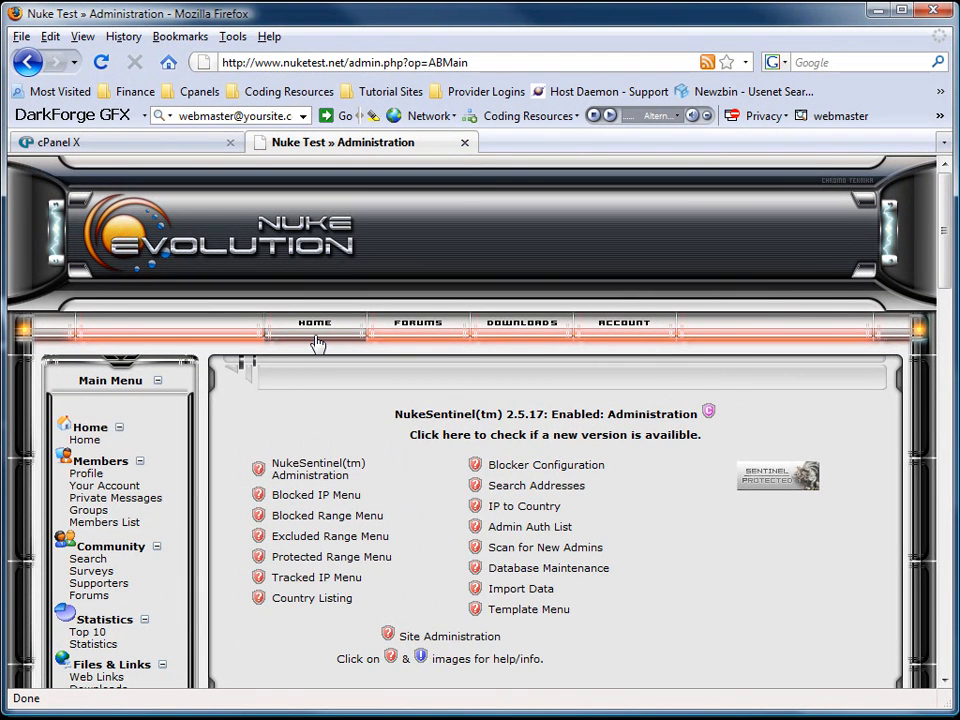
Clear the cache via Admin [Nuke-Evo] > Cache, then go back to the Nuke Test home page.
left_click(315, 342)
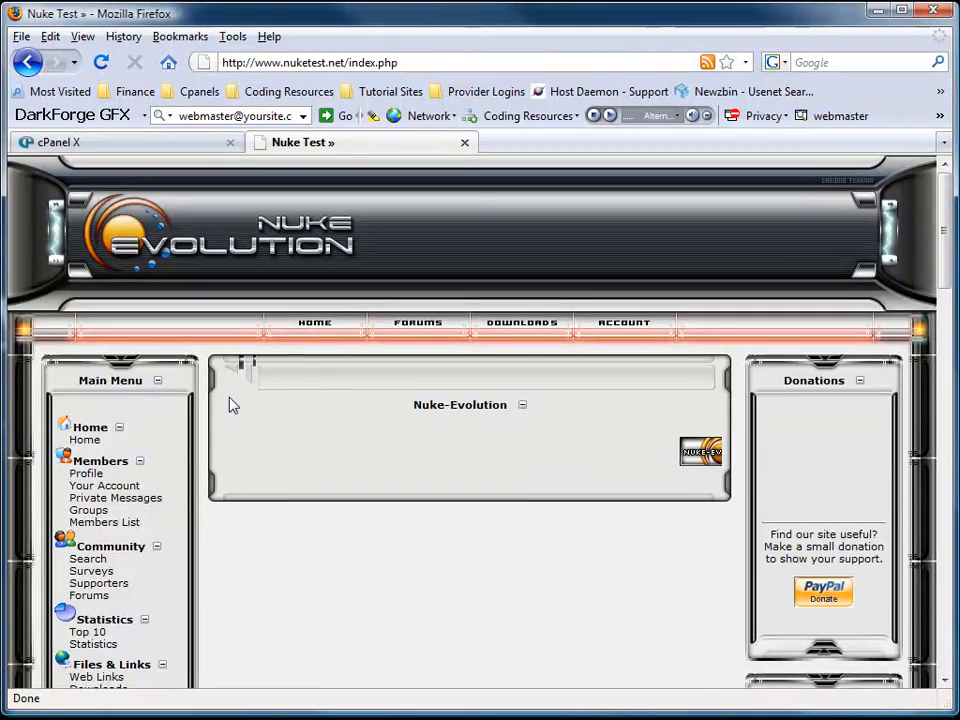
scroll(157, 453, "down", 5)
scroll(157, 453, "down", 6)
left_click(110, 463)
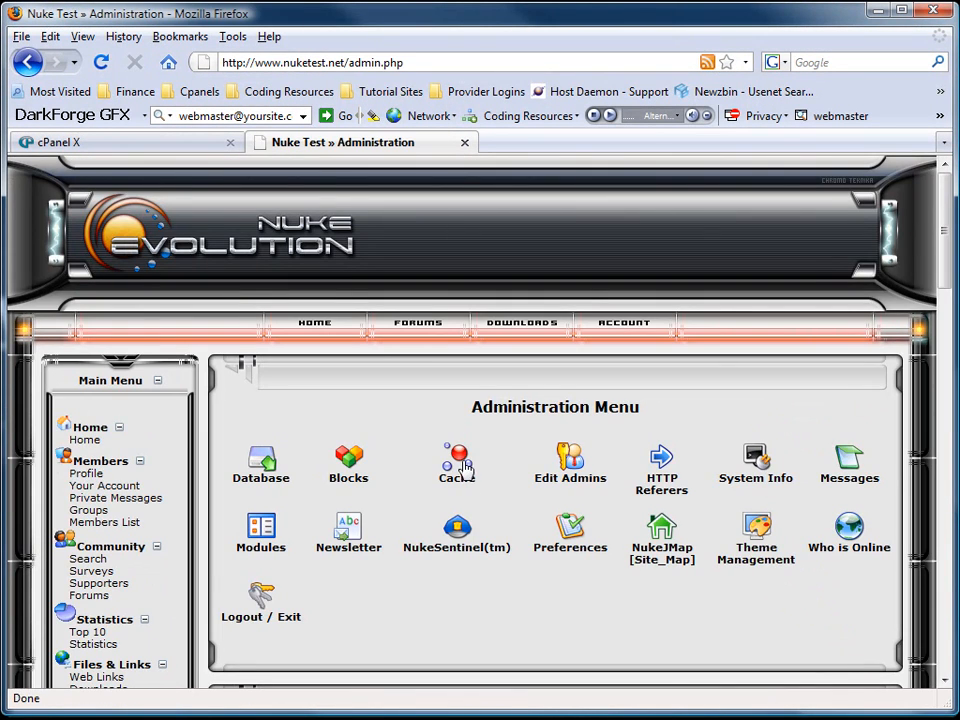
left_click(456, 455)
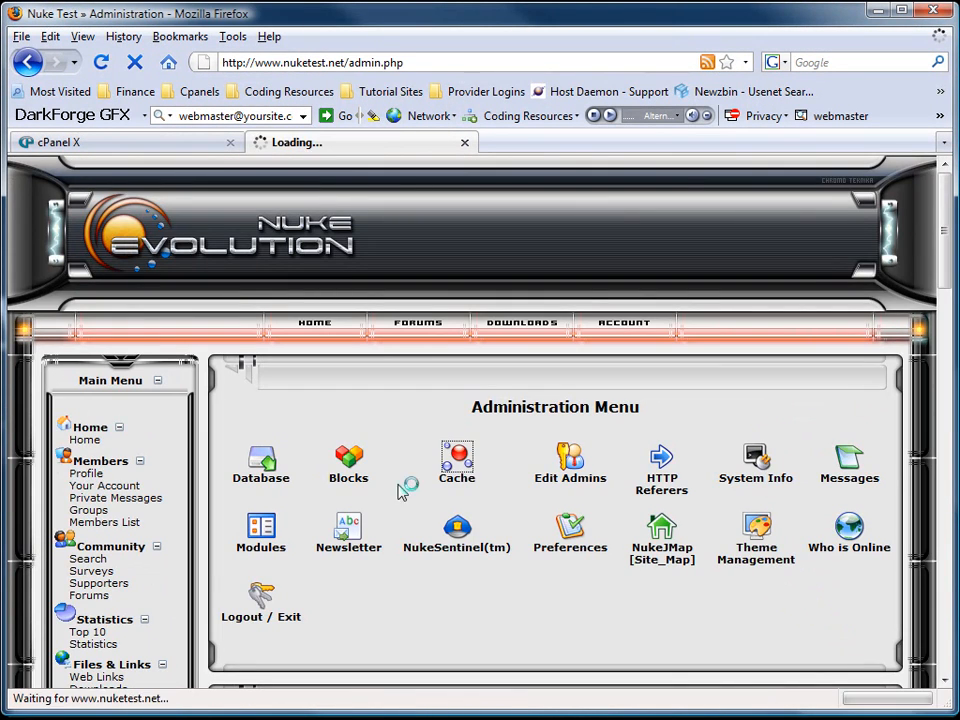
scroll(388, 485, "down", 4)
left_click(469, 386)
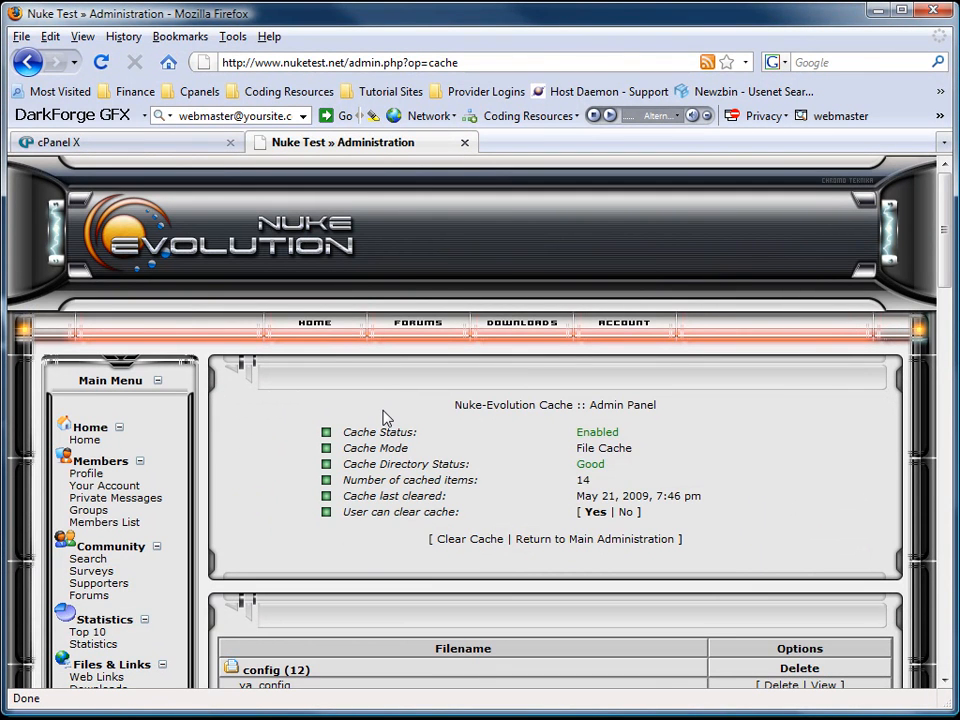
left_click(309, 334)
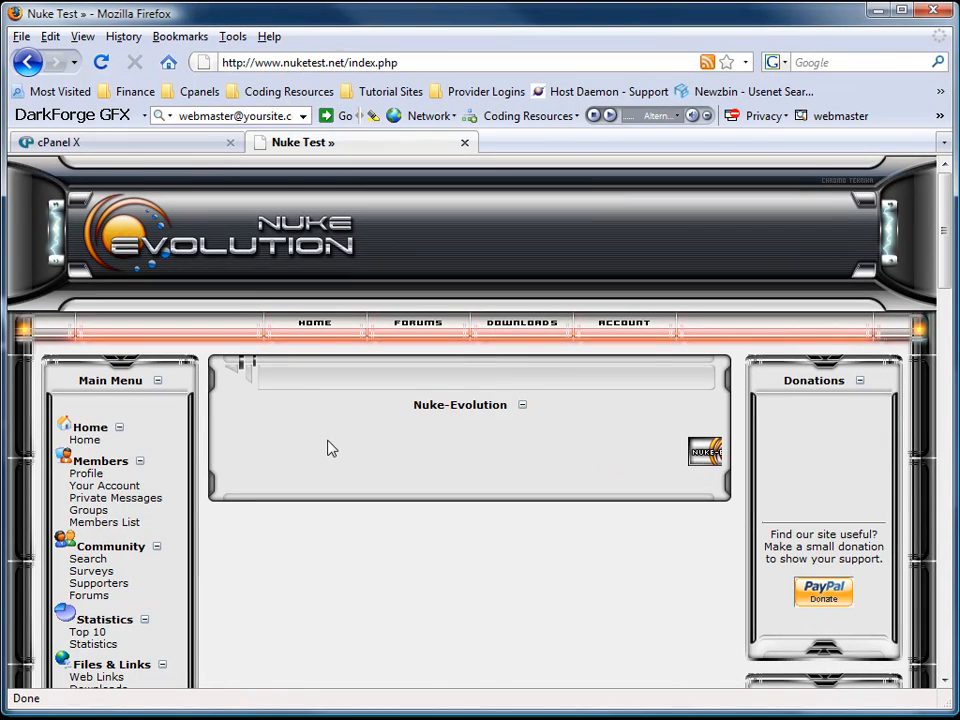